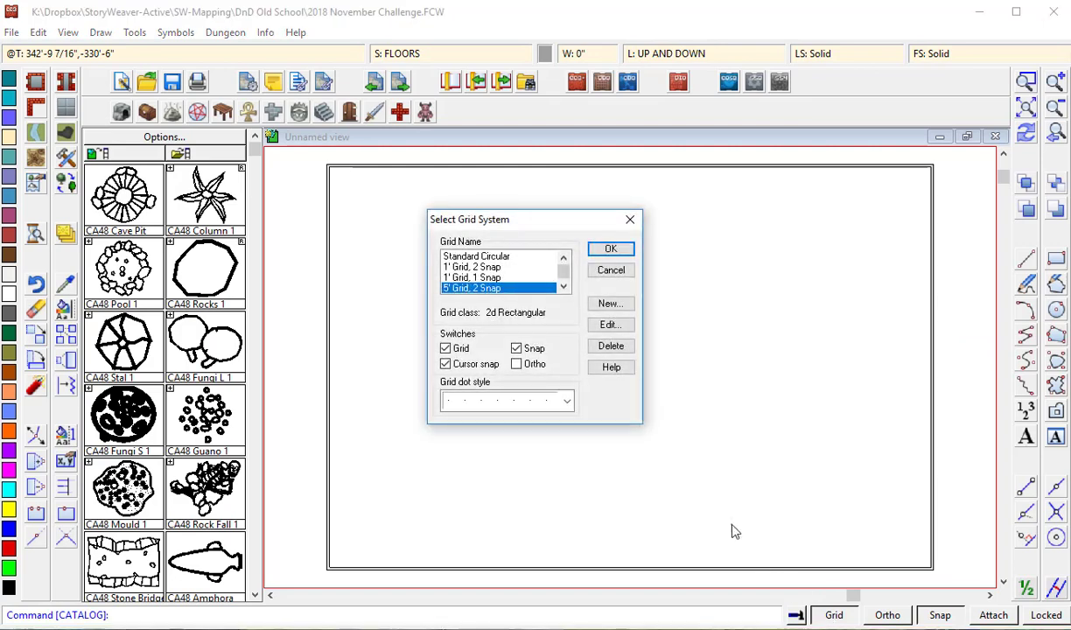
- Apply the 5' Grid, 2 Snap grid and draw a stone-patterned cell floor about 15' by 15' with a short passage on its right side
{"action": "left_click", "coordinate": [612, 253]}
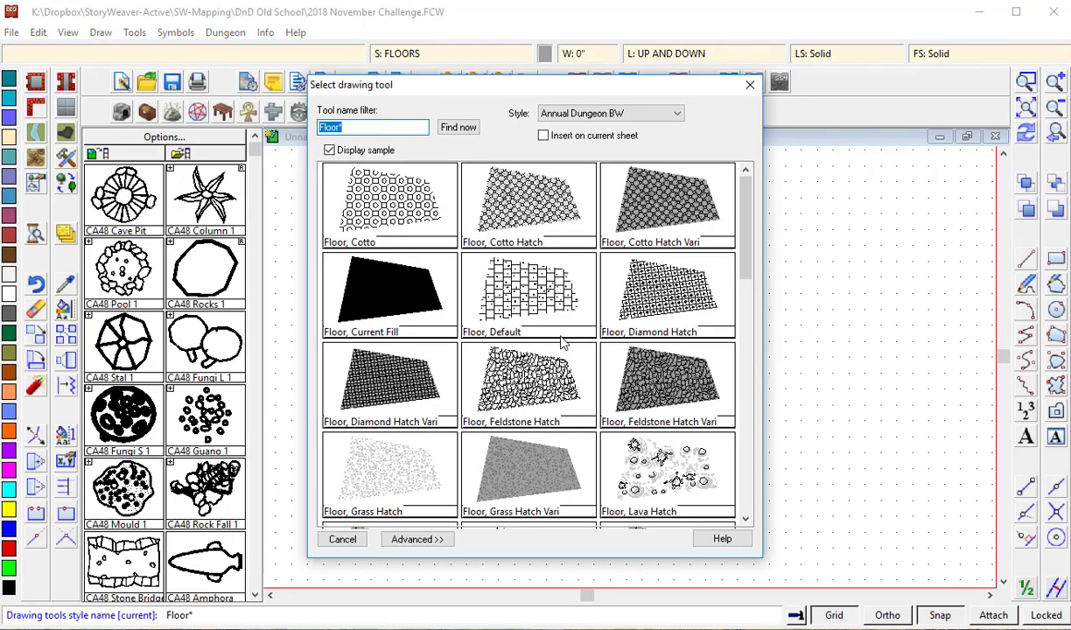
{"action": "scroll", "coordinate": [525, 430], "scroll_direction": "down", "scroll_amount": 5}
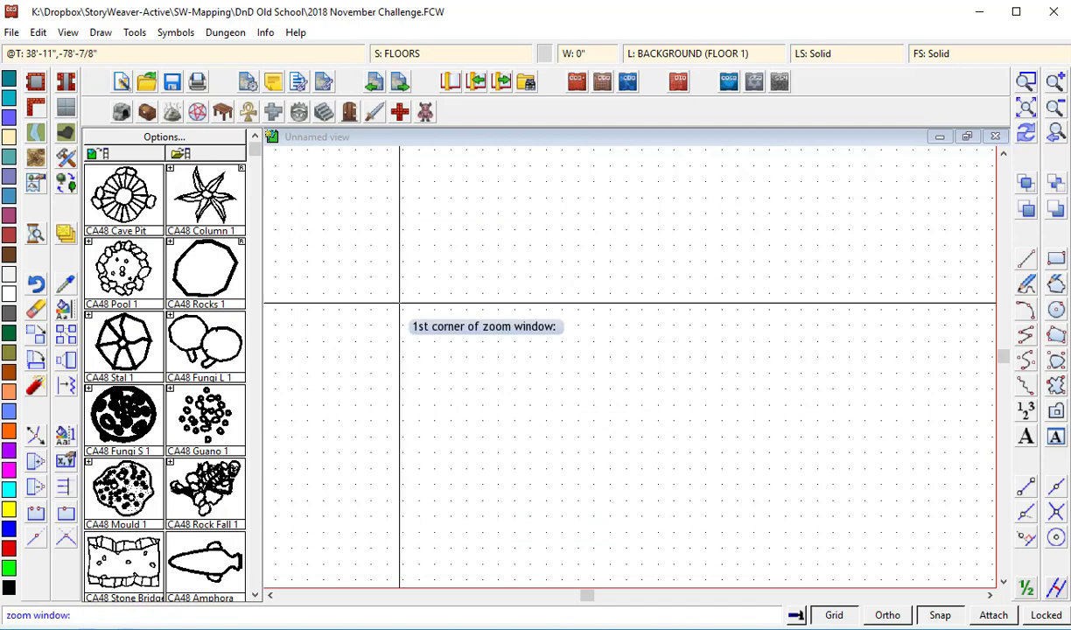
{"action": "left_click", "coordinate": [399, 303]}
{"action": "left_click", "coordinate": [632, 443]}
{"action": "left_click", "coordinate": [526, 322]}
{"action": "left_click", "coordinate": [501, 323]}
{"action": "left_click", "coordinate": [477, 273]}
{"action": "left_click", "coordinate": [402, 273]}
{"action": "left_click", "coordinate": [376, 323]}
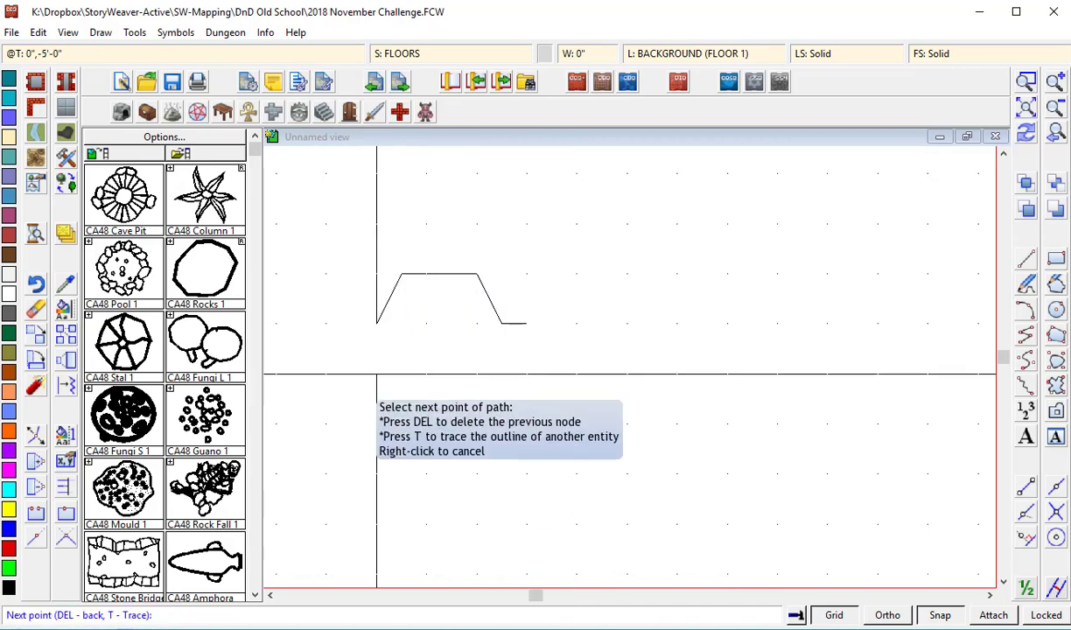
{"action": "left_click", "coordinate": [376, 374]}
- Draw a closed black wall along the entire outline of the cell floor and its short passage
{"action": "left_click", "coordinate": [35, 106]}
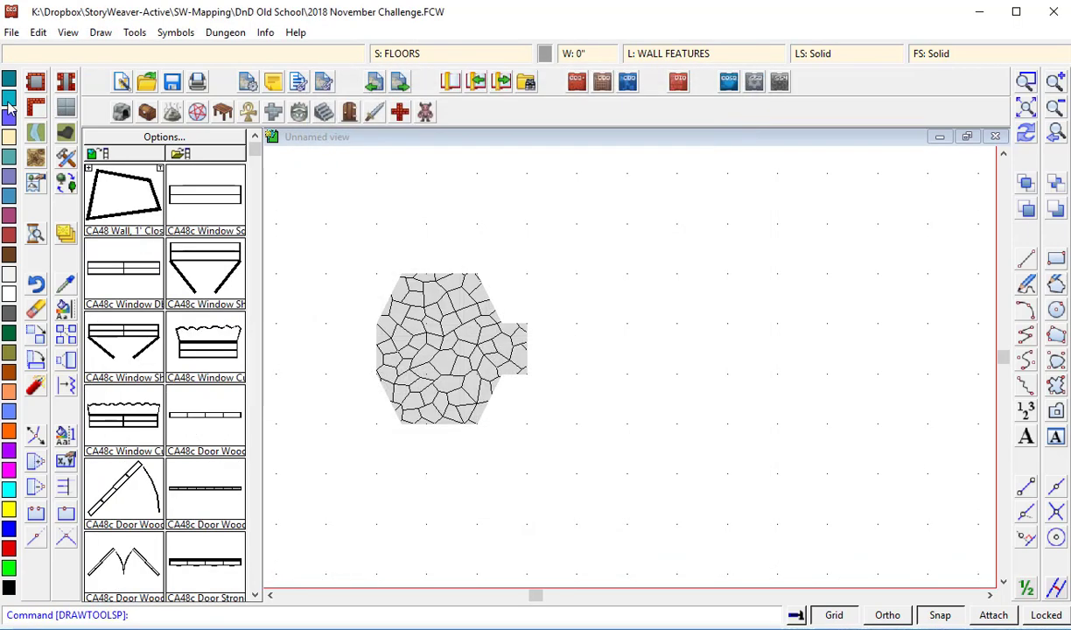
{"action": "double_click", "coordinate": [545, 214]}
{"action": "left_click", "coordinate": [376, 324]}
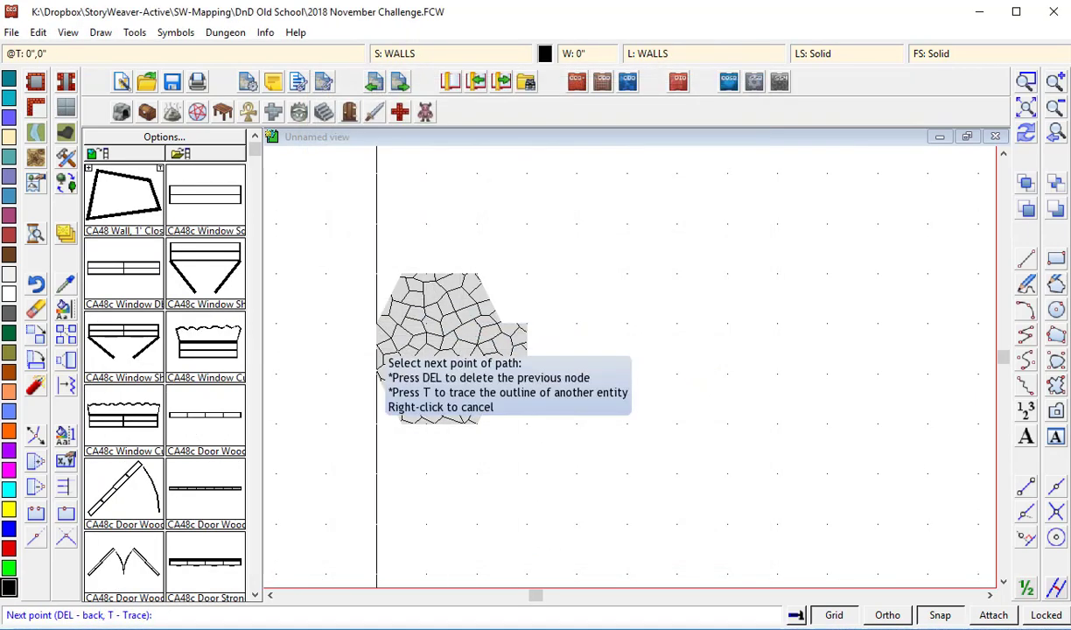
{"action": "left_click", "coordinate": [402, 272]}
{"action": "left_click", "coordinate": [476, 272]}
{"action": "left_click", "coordinate": [502, 323]}
{"action": "left_click", "coordinate": [527, 323]}
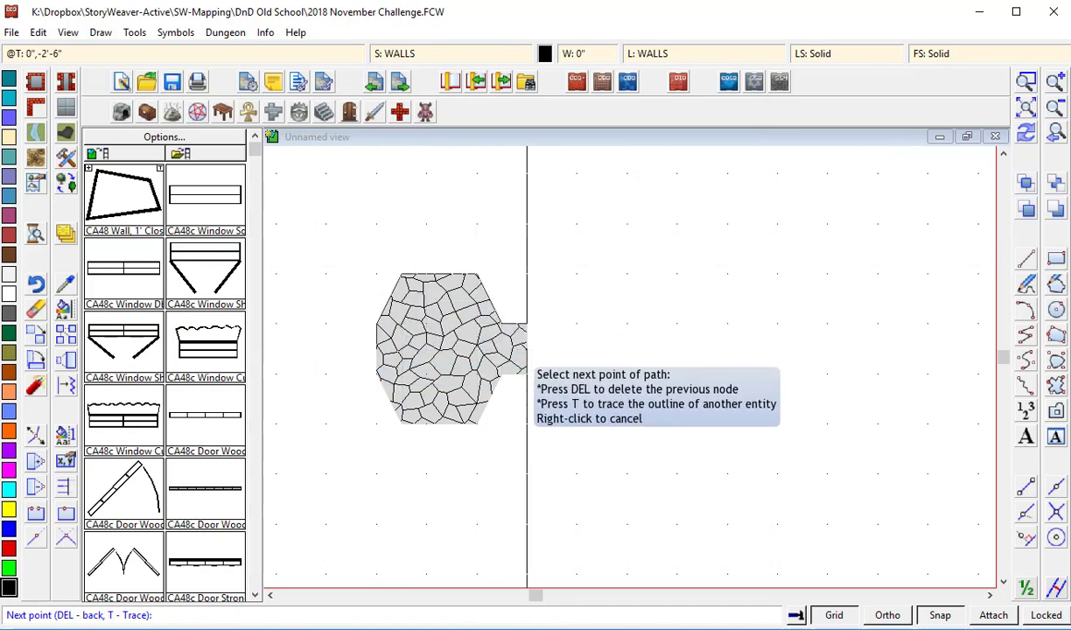
{"action": "left_click", "coordinate": [527, 373]}
{"action": "left_click", "coordinate": [502, 373]}
{"action": "left_click", "coordinate": [477, 423]}
{"action": "left_click", "coordinate": [401, 423]}
{"action": "left_click", "coordinate": [376, 373]}
{"action": "right_click", "coordinate": [376, 374]}
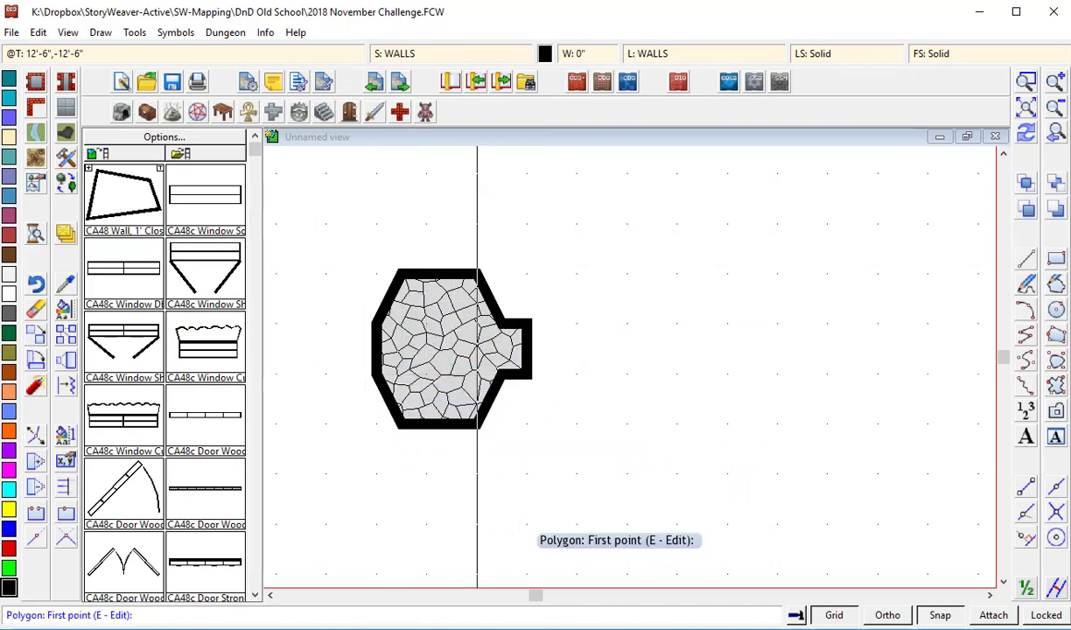
- Place a metal door symbol across the outer end of the cell's passage
{"action": "left_click", "coordinate": [255, 514]}
{"action": "left_click", "coordinate": [206, 270]}
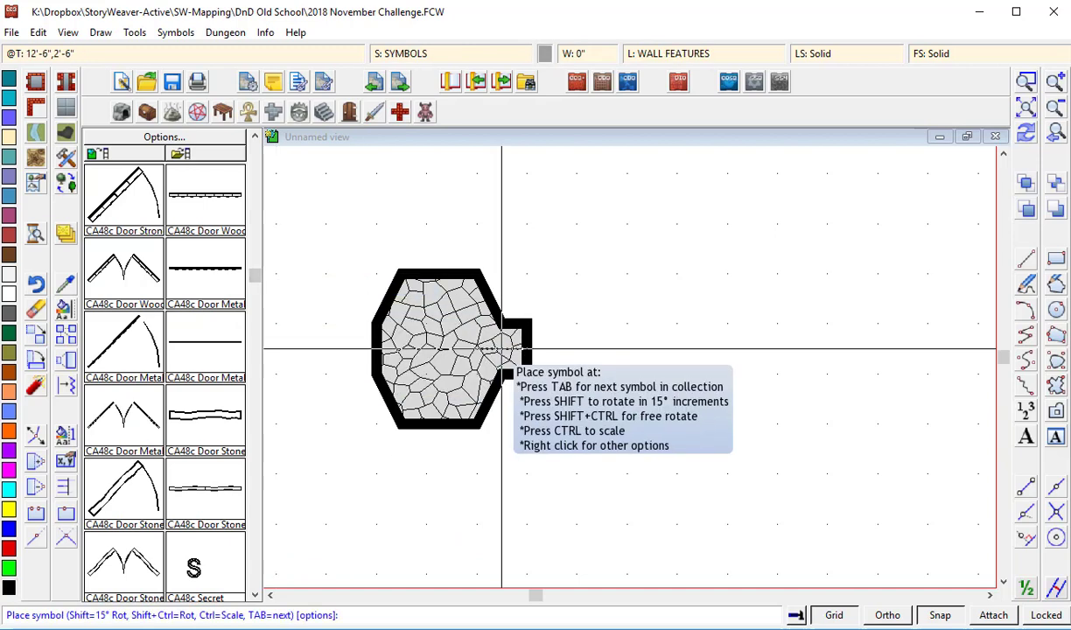
{"action": "left_click", "coordinate": [526, 349]}
- Turn grid snapping off and place a Magic Lock symbol just outside the metal door
{"action": "left_click", "coordinate": [254, 515]}
{"action": "left_click", "coordinate": [205, 488]}
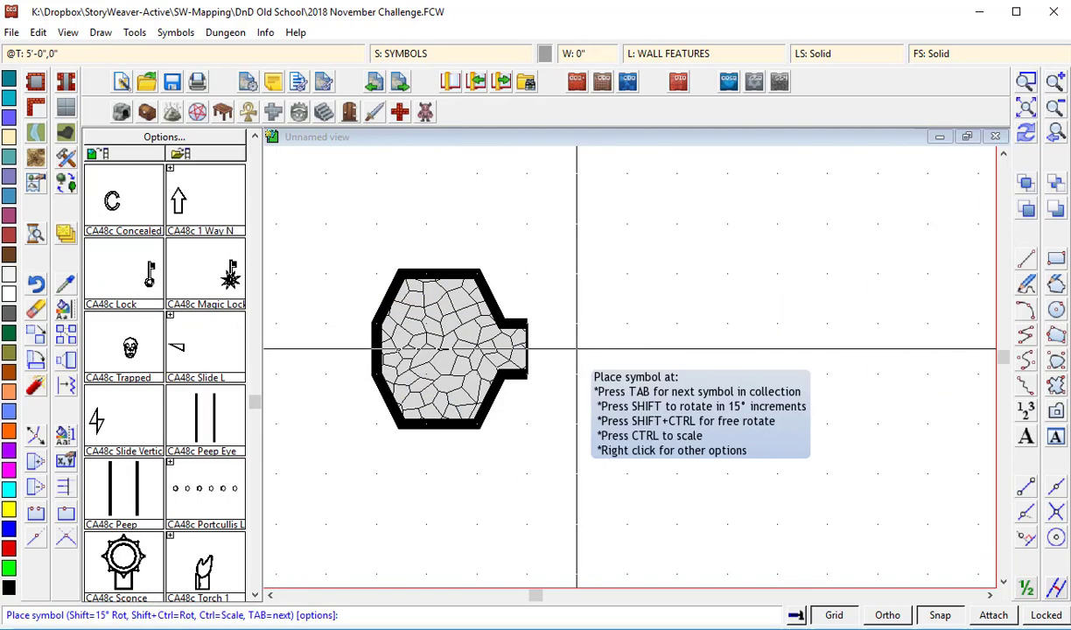
{"action": "left_click", "coordinate": [940, 615]}
{"action": "key", "text": "Escape"}
{"action": "left_click", "coordinate": [206, 275]}
{"action": "left_click", "coordinate": [520, 345]}
- Draw a filled grey circle of about 15' radius to the right of the cell, its edge meeting the cell door
{"action": "left_click", "coordinate": [1057, 110]}
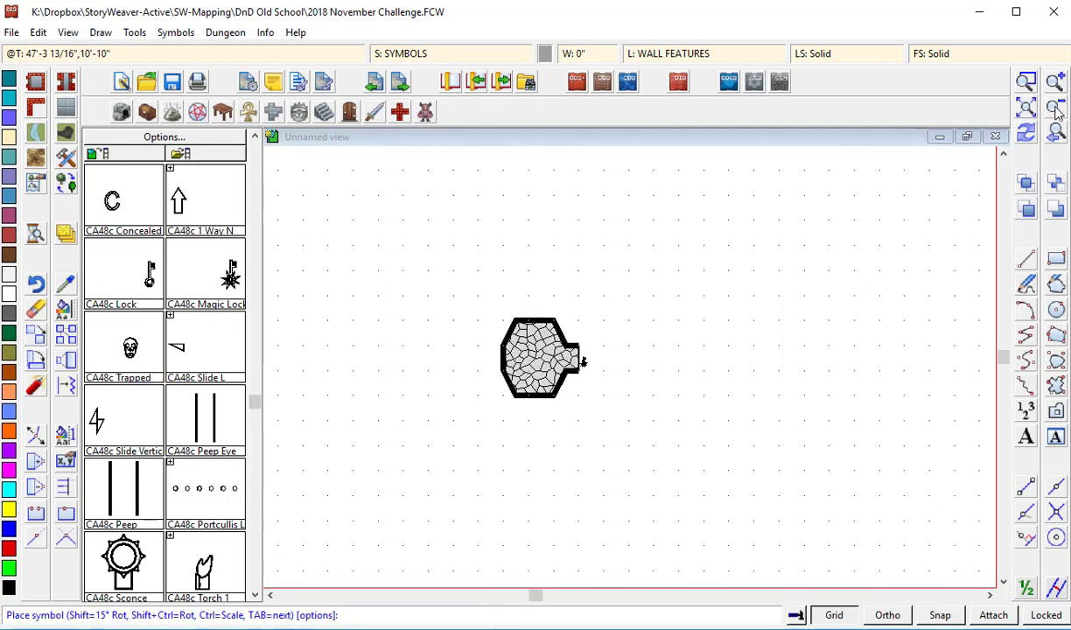
{"action": "left_click", "coordinate": [989, 594]}
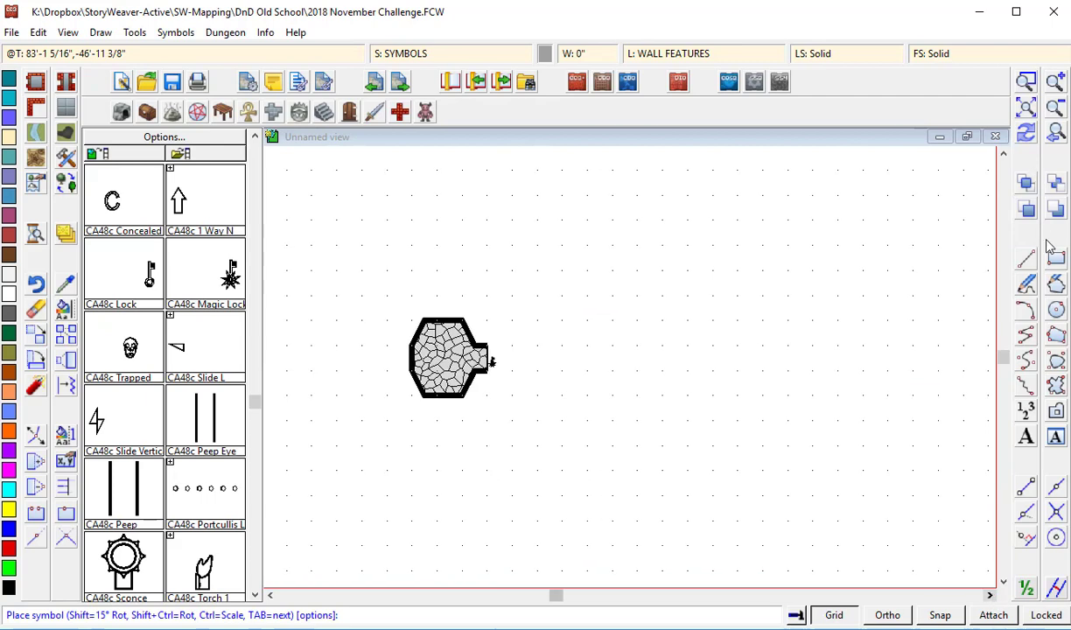
{"action": "left_click", "coordinate": [1054, 315]}
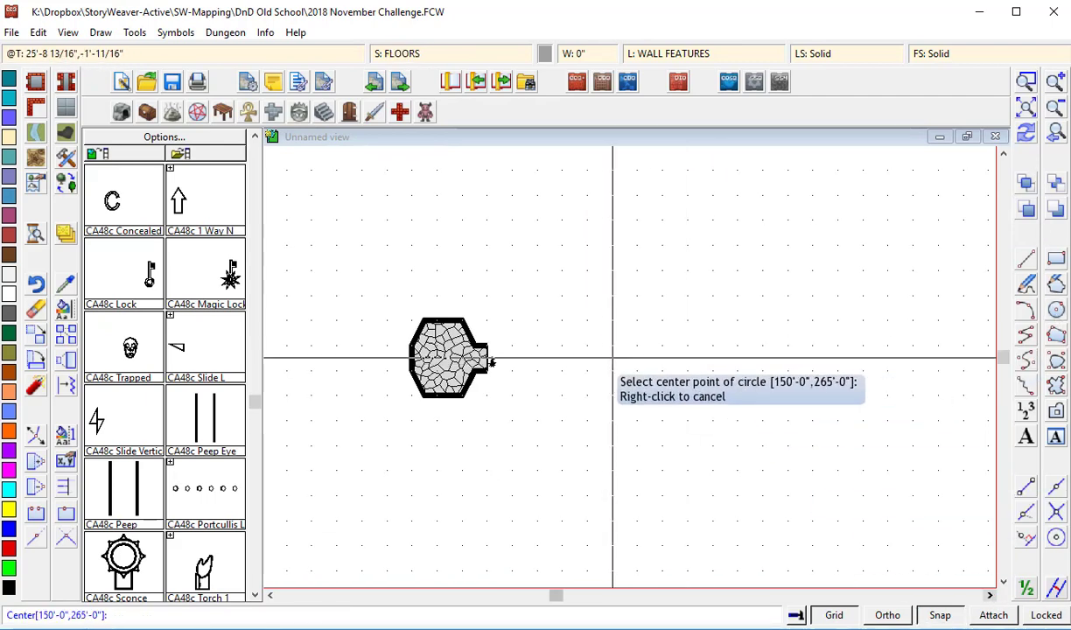
{"action": "left_click", "coordinate": [562, 357]}
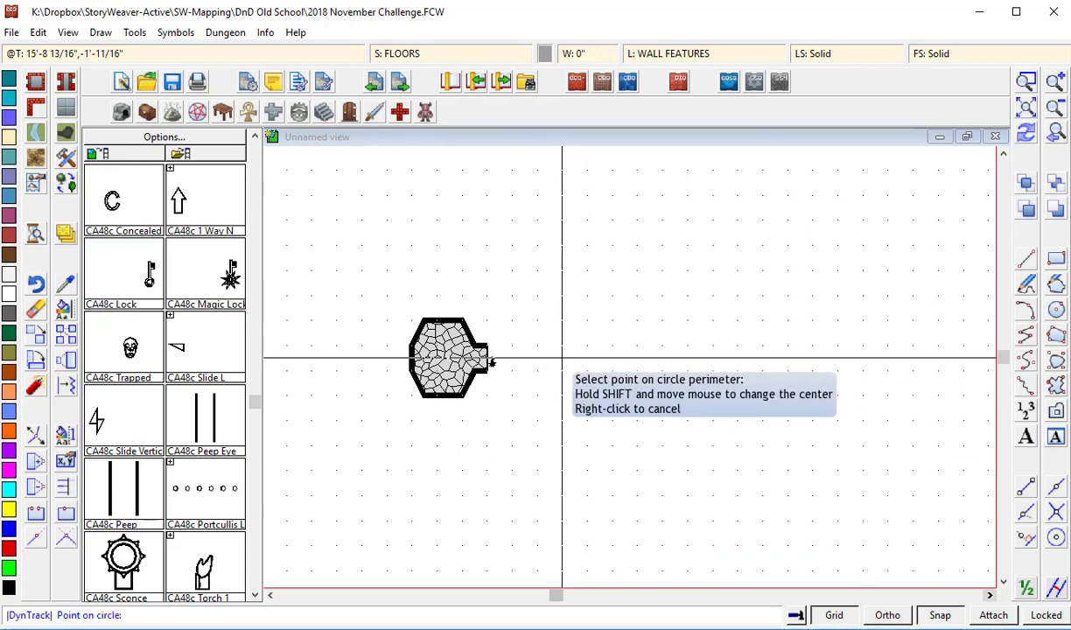
{"action": "left_click", "coordinate": [491, 362]}
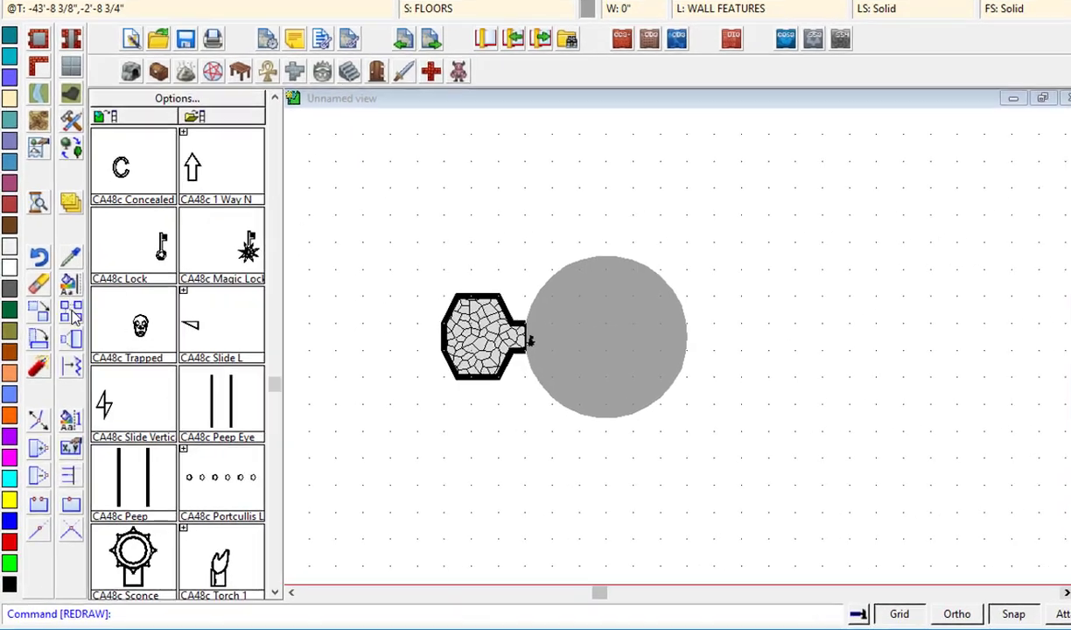
- Copy the cell, door and lock symbol in a circular array around the grey circle's centre, using one ring and 45° between spokes
{"action": "right_click", "coordinate": [68, 334]}
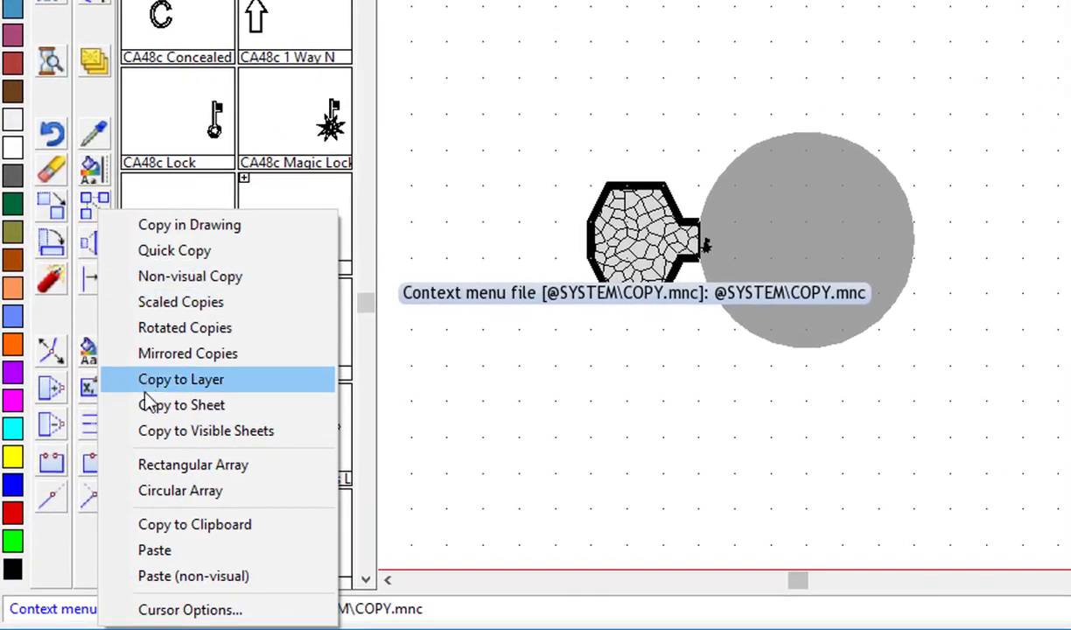
{"action": "left_click", "coordinate": [179, 491]}
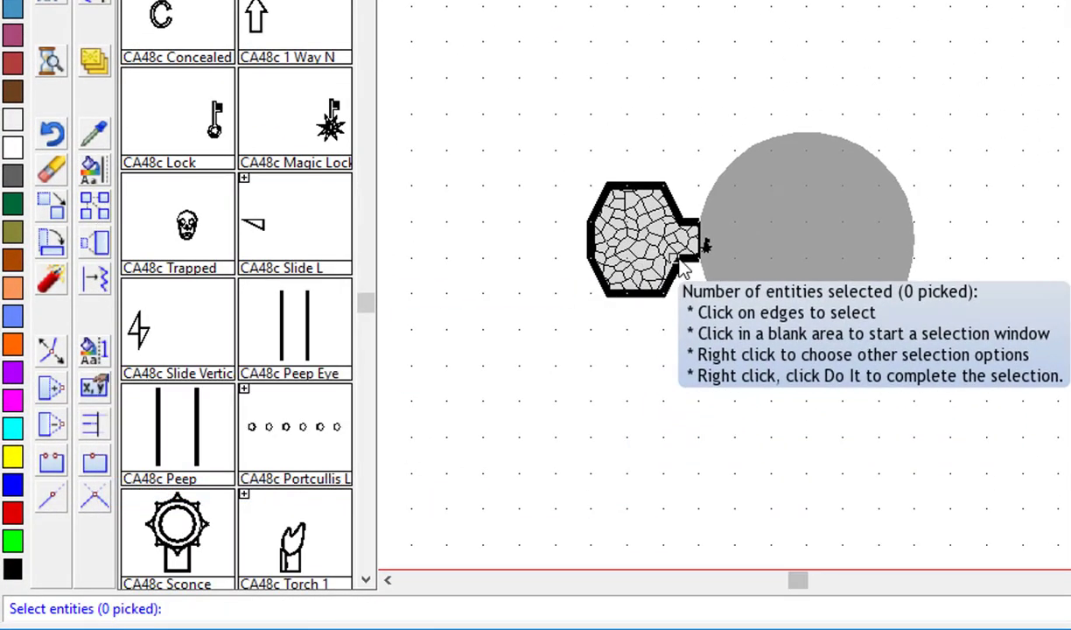
{"action": "left_click", "coordinate": [704, 258]}
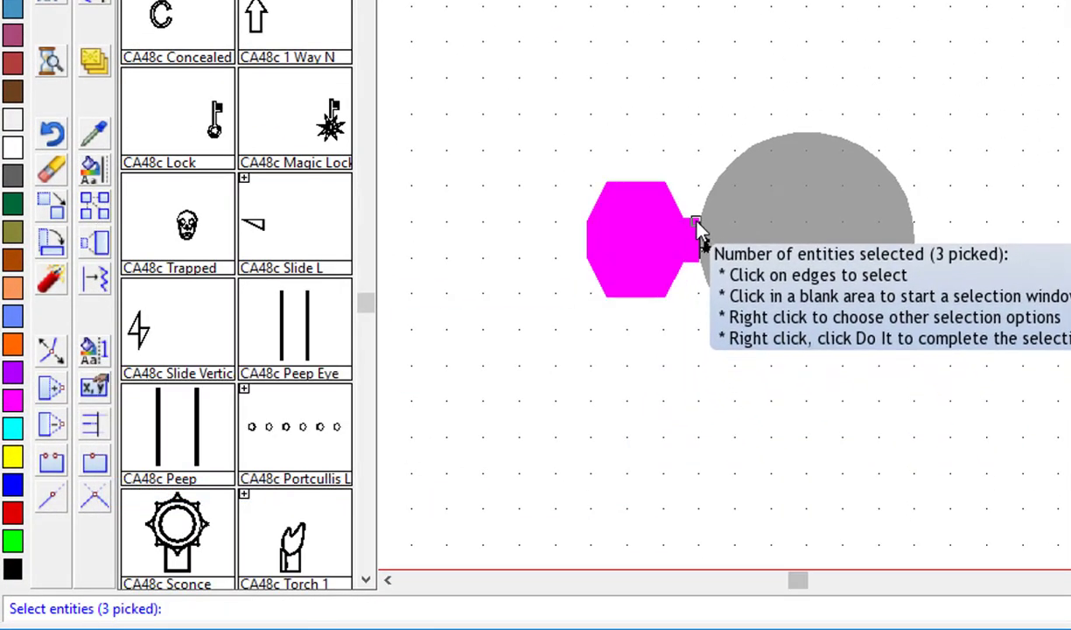
{"action": "left_click", "coordinate": [702, 236]}
{"action": "left_click", "coordinate": [709, 245]}
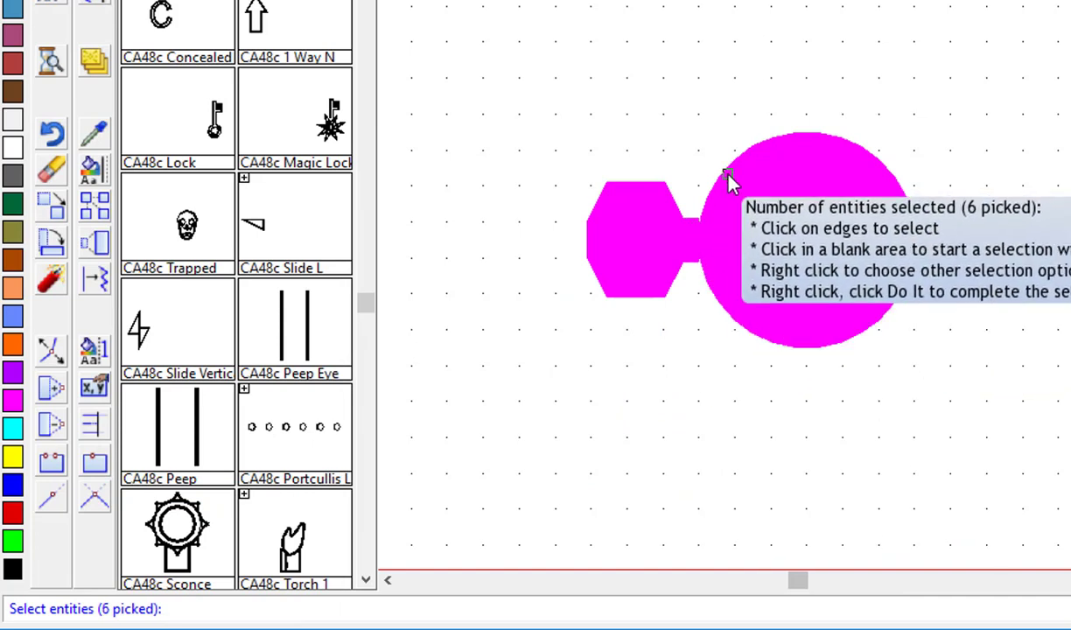
{"action": "left_click", "coordinate": [729, 179]}
{"action": "right_click", "coordinate": [713, 235]}
{"action": "left_click", "coordinate": [796, 243]}
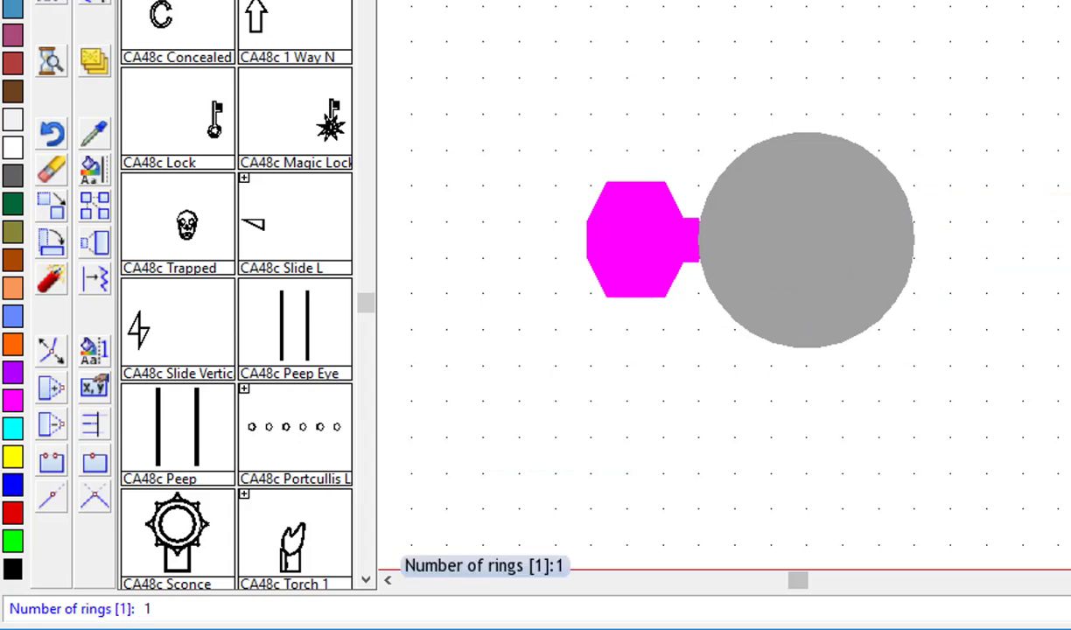
{"action": "key", "text": "Return"}
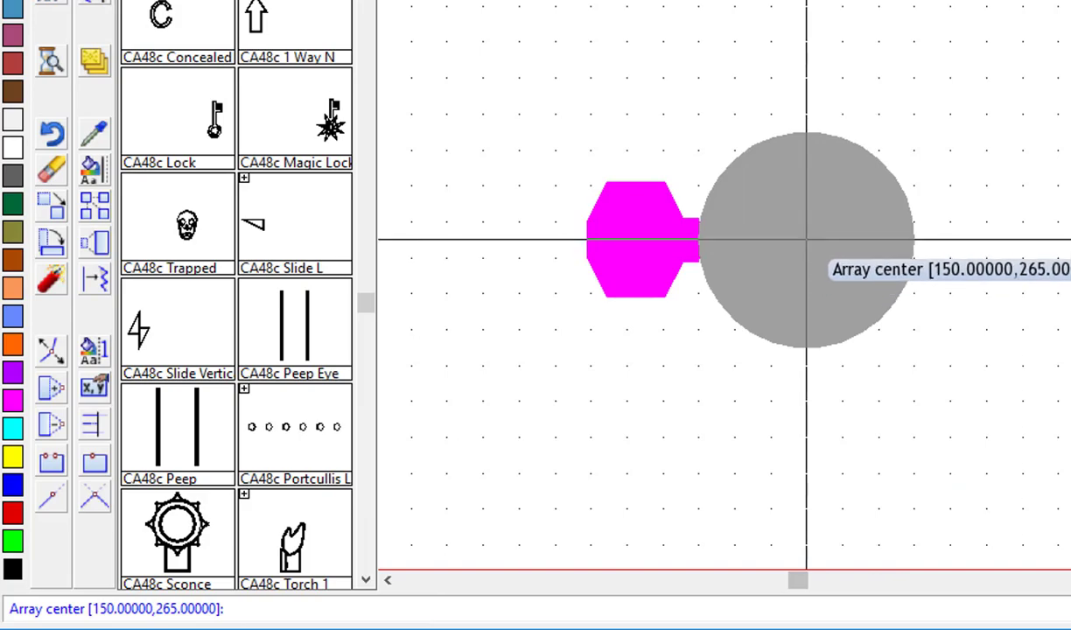
{"action": "left_click", "coordinate": [806, 238]}
{"action": "left_click", "coordinate": [805, 238]}
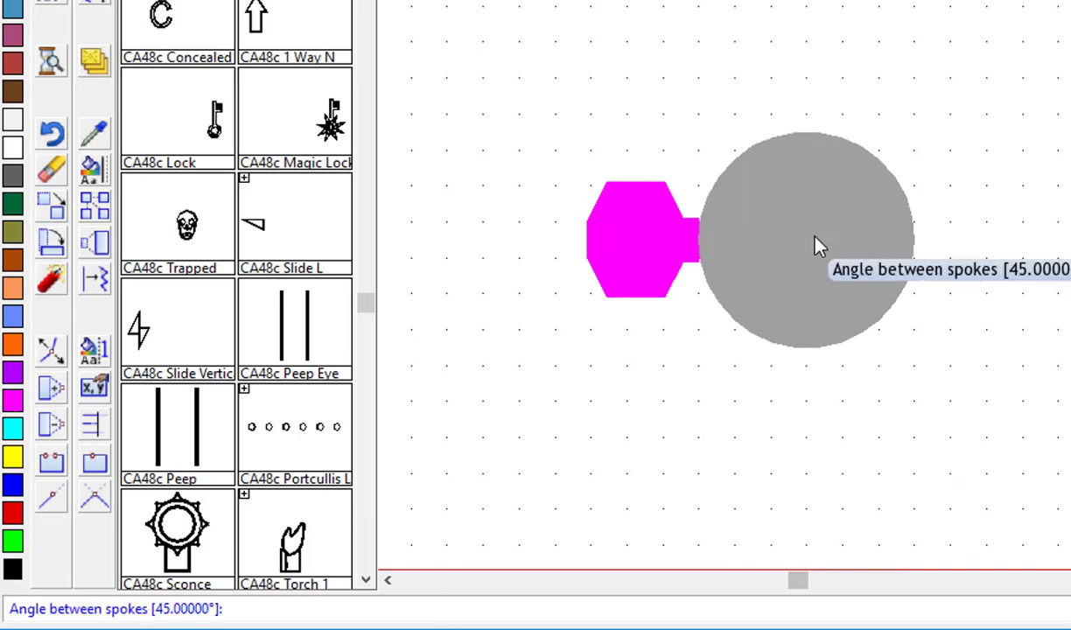
{"action": "key", "text": "Return"}
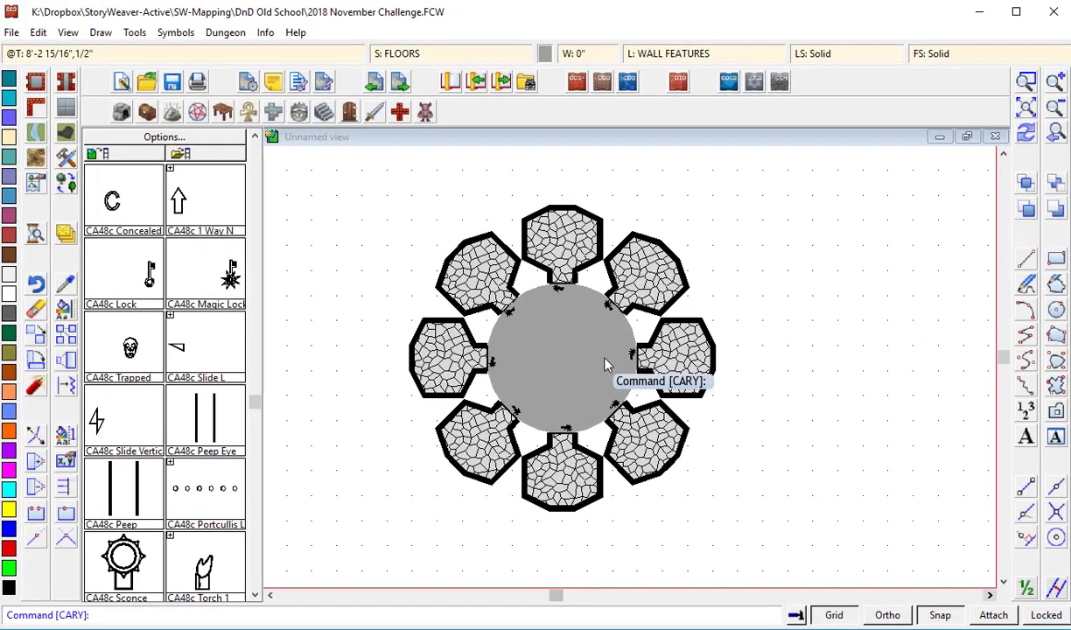
- Delete the grey guide circle and the topmost cell with its door and lock symbol
{"action": "key", "text": "Delete"}
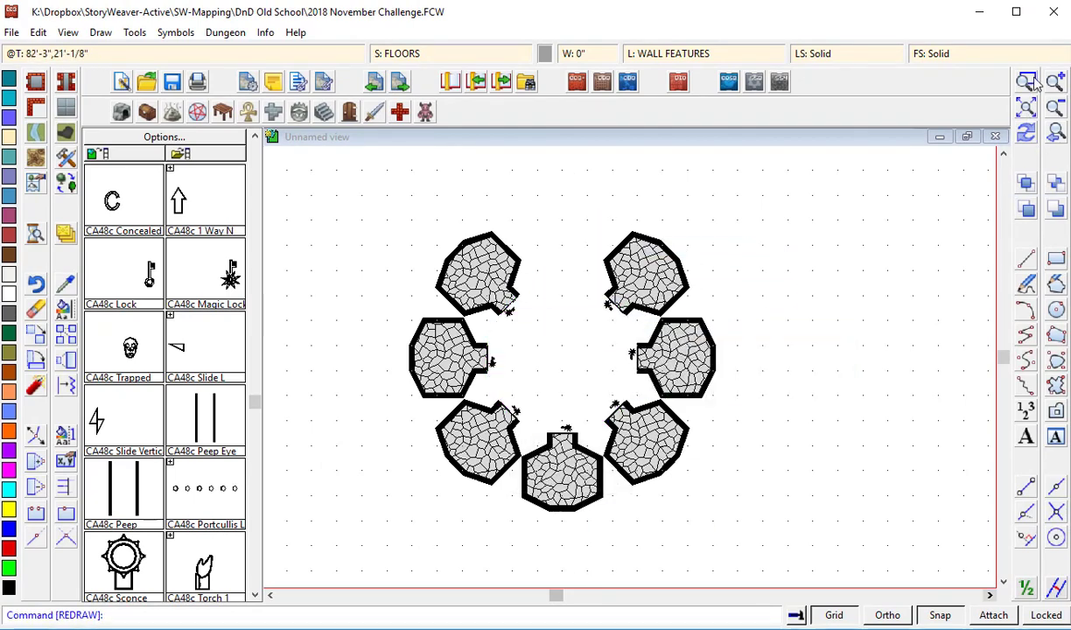
- Begin a tiled floor polygon at the north entry, outlining a left chamber about 10' by 20' and the corridor's left edge
{"action": "scroll", "coordinate": [509, 356], "scroll_direction": "up", "scroll_amount": 2}
{"action": "right_click", "coordinate": [65, 108]}
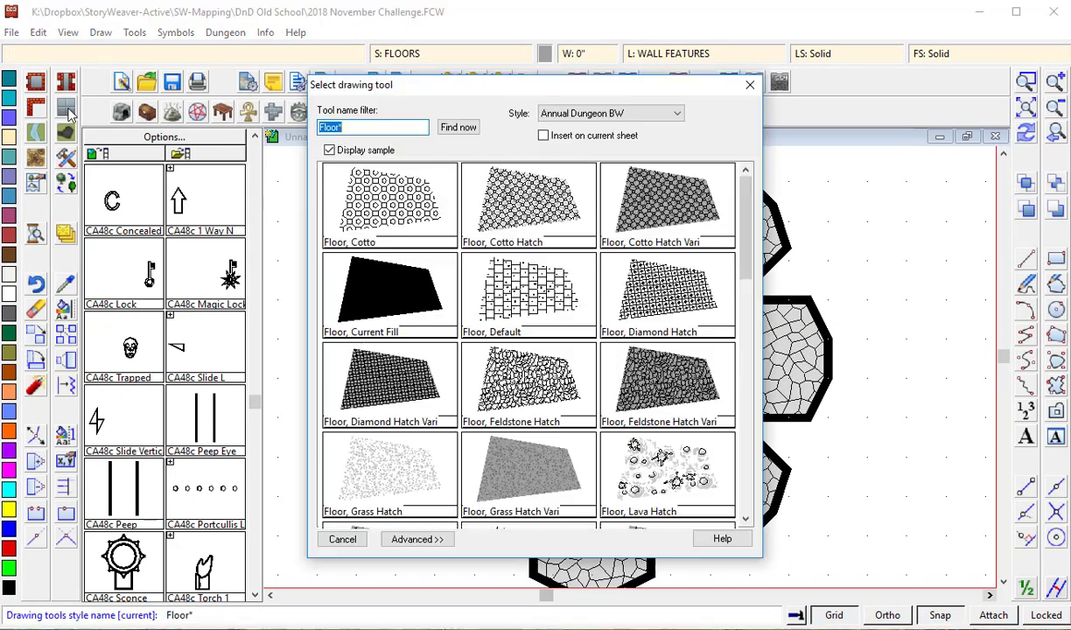
{"action": "scroll", "coordinate": [541, 390], "scroll_direction": "down", "scroll_amount": 3}
{"action": "left_click", "coordinate": [687, 396]}
{"action": "left_click", "coordinate": [1003, 154]}
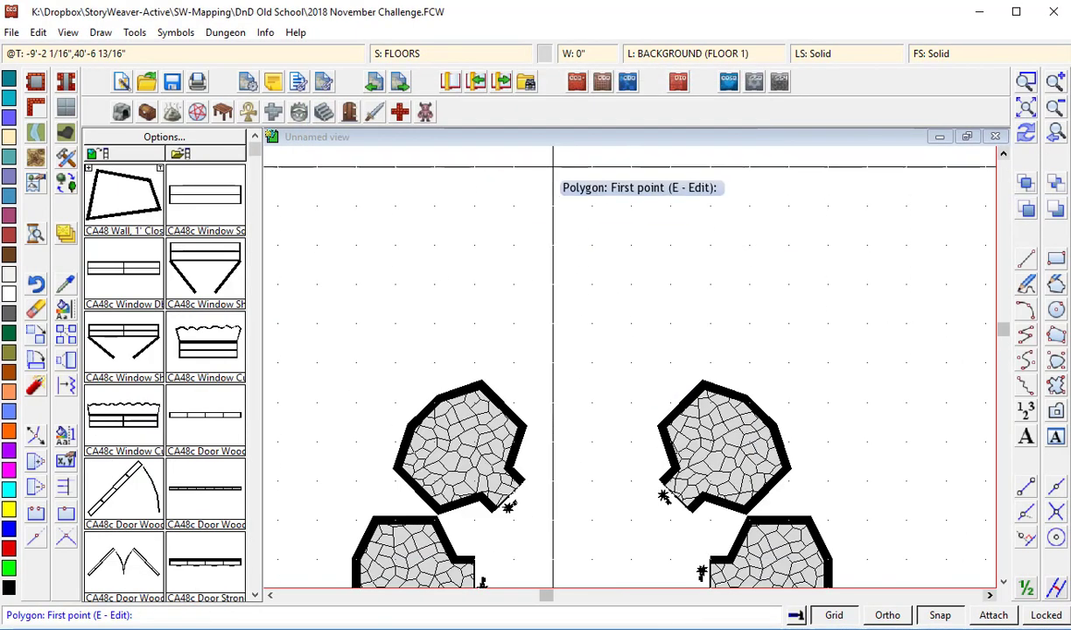
{"action": "left_click", "coordinate": [592, 167]}
{"action": "left_click", "coordinate": [592, 206]}
{"action": "left_click", "coordinate": [573, 226]}
{"action": "left_click", "coordinate": [572, 246]}
{"action": "left_click", "coordinate": [513, 246]}
{"action": "left_click", "coordinate": [513, 206]}
{"action": "left_click", "coordinate": [434, 206]}
{"action": "left_click", "coordinate": [435, 361]}
{"action": "left_click", "coordinate": [513, 362]}
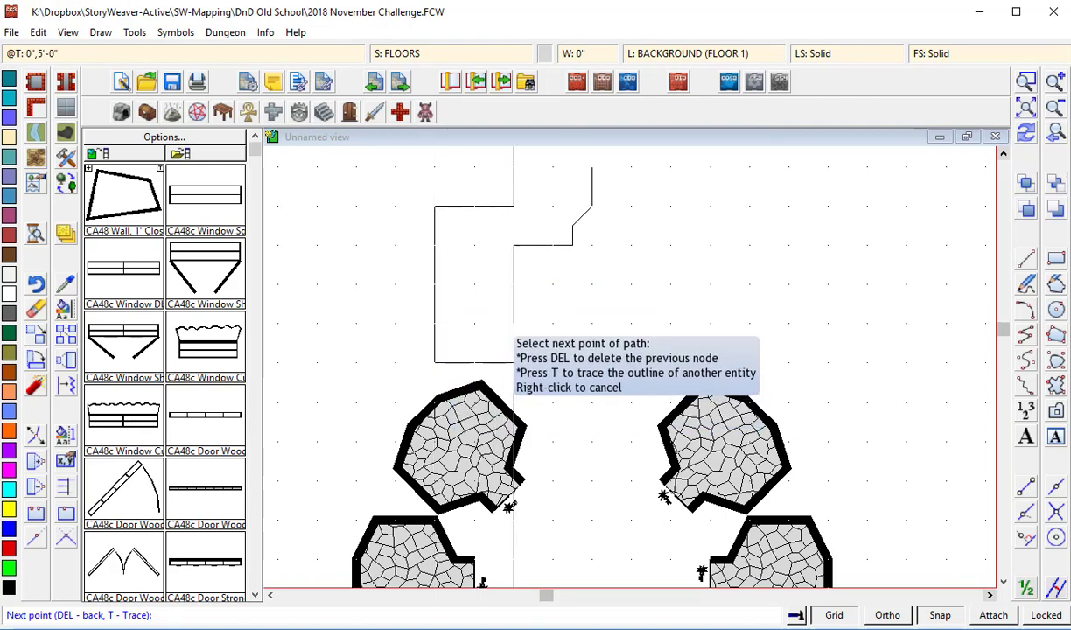
{"action": "left_click", "coordinate": [514, 324]}
{"action": "left_click", "coordinate": [572, 324]}
{"action": "left_click", "coordinate": [573, 480]}
- Continue the floor outline by attaching it to the passage endpoints of the three left cells and the bottom cell
{"action": "left_click", "coordinate": [1025, 492]}
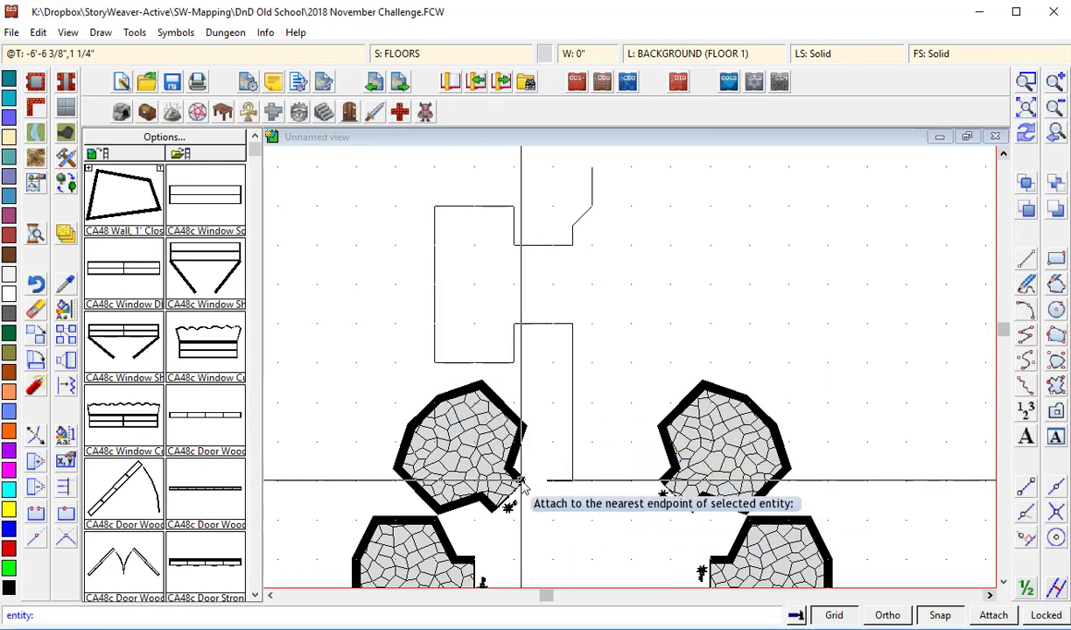
{"action": "left_click", "coordinate": [522, 480]}
{"action": "left_click", "coordinate": [1026, 492]}
{"action": "left_click", "coordinate": [494, 508]}
{"action": "left_click", "coordinate": [1025, 495]}
{"action": "left_click", "coordinate": [476, 559]}
{"action": "left_click", "coordinate": [1003, 583]}
{"action": "left_click", "coordinate": [1025, 492]}
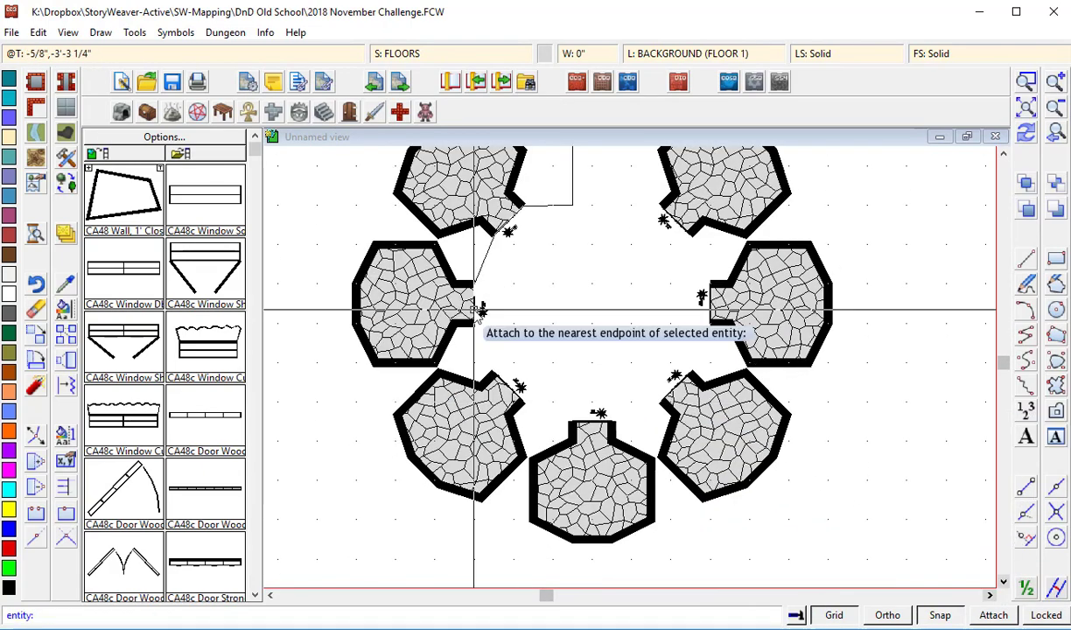
{"action": "left_click", "coordinate": [474, 321]}
{"action": "left_click", "coordinate": [1026, 492]}
{"action": "left_click", "coordinate": [494, 374]}
{"action": "left_click", "coordinate": [1025, 491]}
{"action": "left_click", "coordinate": [523, 405]}
{"action": "left_click", "coordinate": [1025, 491]}
{"action": "left_click", "coordinate": [570, 423]}
{"action": "left_click", "coordinate": [1025, 491]}
{"action": "left_click", "coordinate": [616, 422]}
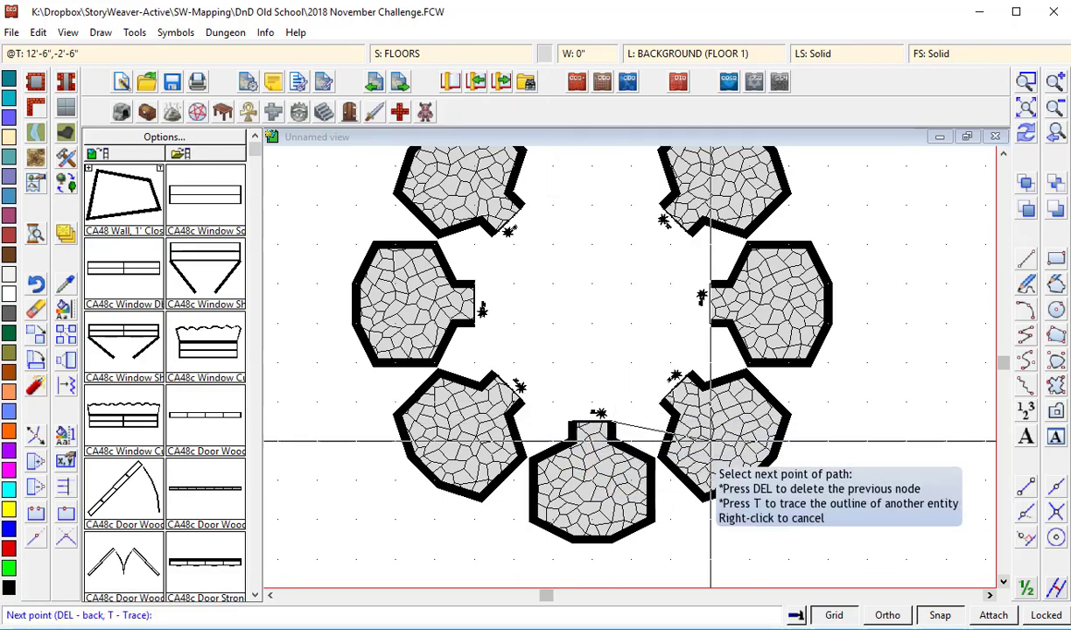
- Attach the floor outline to the passage endpoints of the three right cells, working upward from the bottom cell
{"action": "left_click", "coordinate": [1025, 492]}
{"action": "left_click", "coordinate": [663, 403]}
{"action": "left_click", "coordinate": [1025, 492]}
{"action": "left_click", "coordinate": [710, 323]}
{"action": "left_click", "coordinate": [1025, 492]}
{"action": "left_click", "coordinate": [710, 283]}
{"action": "left_click", "coordinate": [1026, 491]}
{"action": "left_click", "coordinate": [691, 234]}
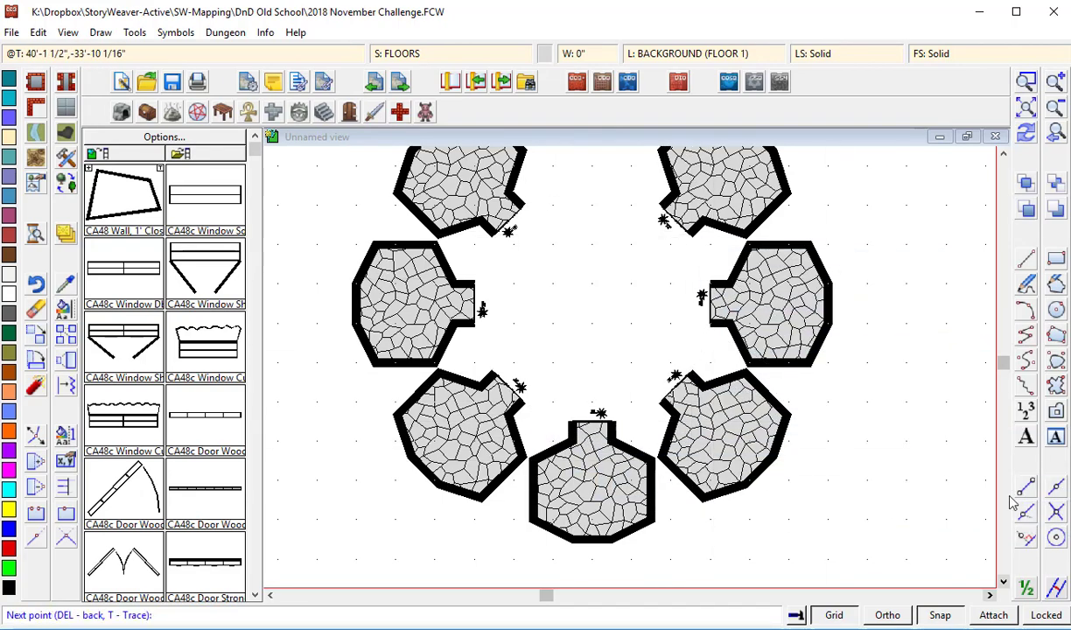
{"action": "left_click", "coordinate": [1025, 491]}
{"action": "left_click", "coordinate": [662, 207]}
- Complete the floor polygon along the corridor's right edge and around a right chamber about 10' by 15', closing it at the north entry
{"action": "left_click", "coordinate": [611, 205]}
{"action": "left_click", "coordinate": [611, 268]}
{"action": "left_click", "coordinate": [989, 595]}
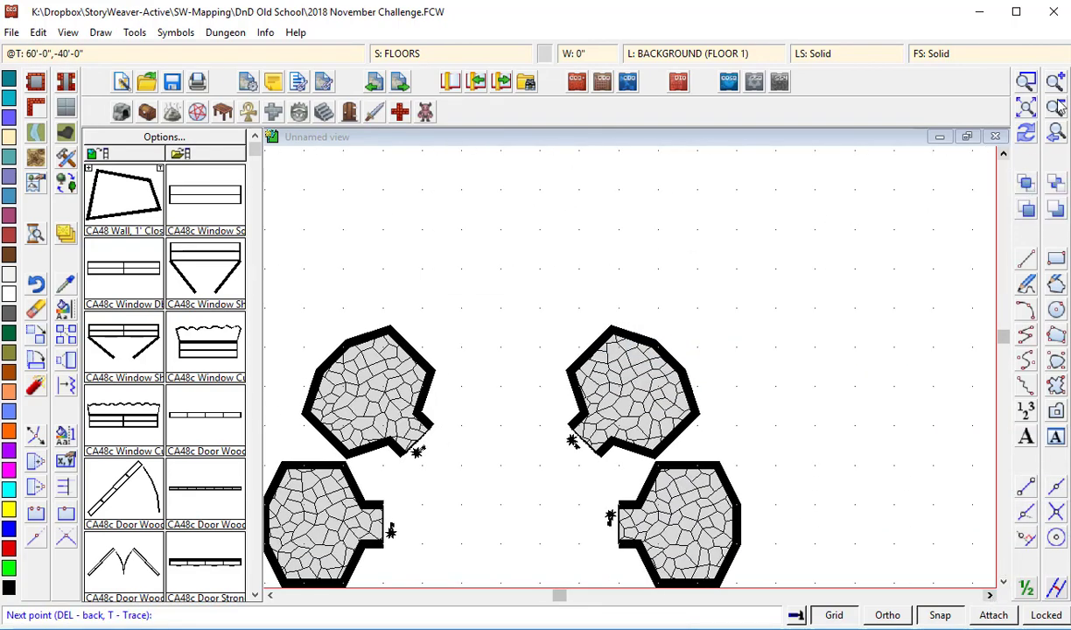
{"action": "left_click", "coordinate": [1056, 106]}
{"action": "left_click", "coordinate": [625, 318]}
{"action": "left_click", "coordinate": [624, 327]}
{"action": "left_click", "coordinate": [664, 327]}
{"action": "left_click", "coordinate": [664, 269]}
{"action": "left_click", "coordinate": [625, 268]}
{"action": "left_click", "coordinate": [624, 278]}
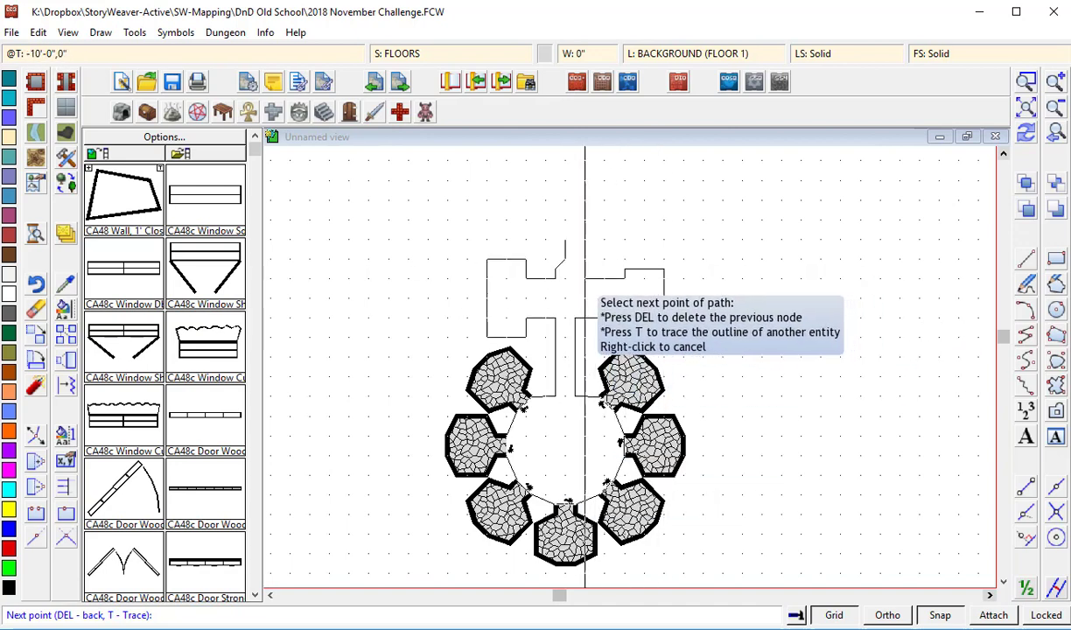
{"action": "left_click", "coordinate": [594, 278]}
{"action": "left_click", "coordinate": [595, 268]}
{"action": "left_click", "coordinate": [584, 259]}
{"action": "left_click", "coordinate": [584, 240]}
{"action": "right_click", "coordinate": [584, 239]}
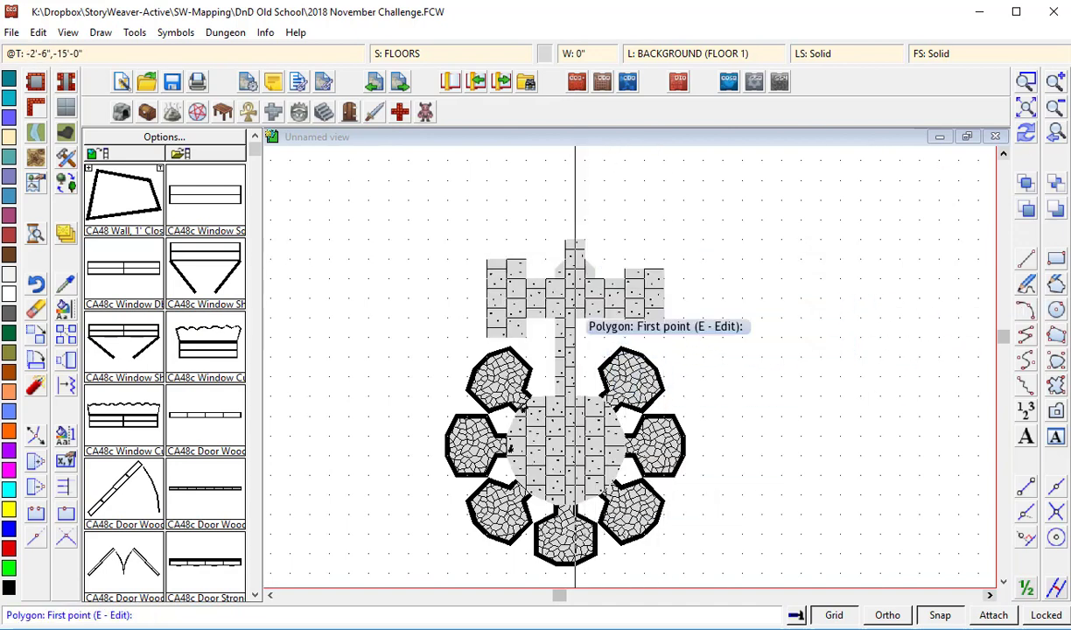
- Copy the tiled floor polygon of the hall, corridor and side chambers to the empty area right of the map
{"action": "left_click", "coordinate": [67, 334]}
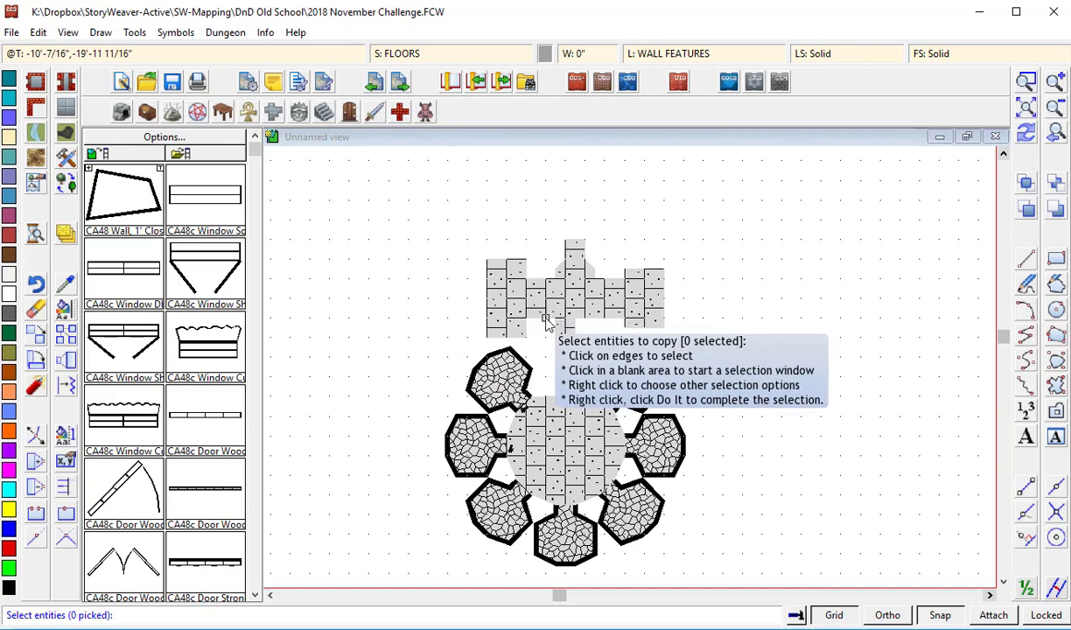
{"action": "left_click", "coordinate": [553, 314]}
{"action": "right_click", "coordinate": [551, 319]}
{"action": "left_click", "coordinate": [531, 316]}
{"action": "left_click", "coordinate": [516, 298]}
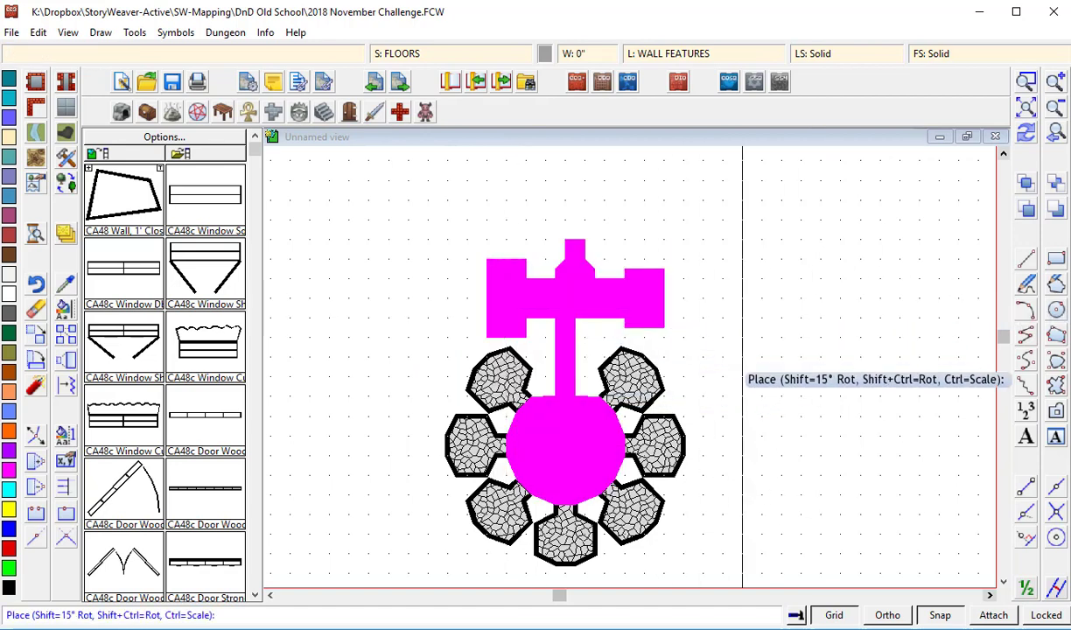
{"action": "left_click", "coordinate": [742, 288]}
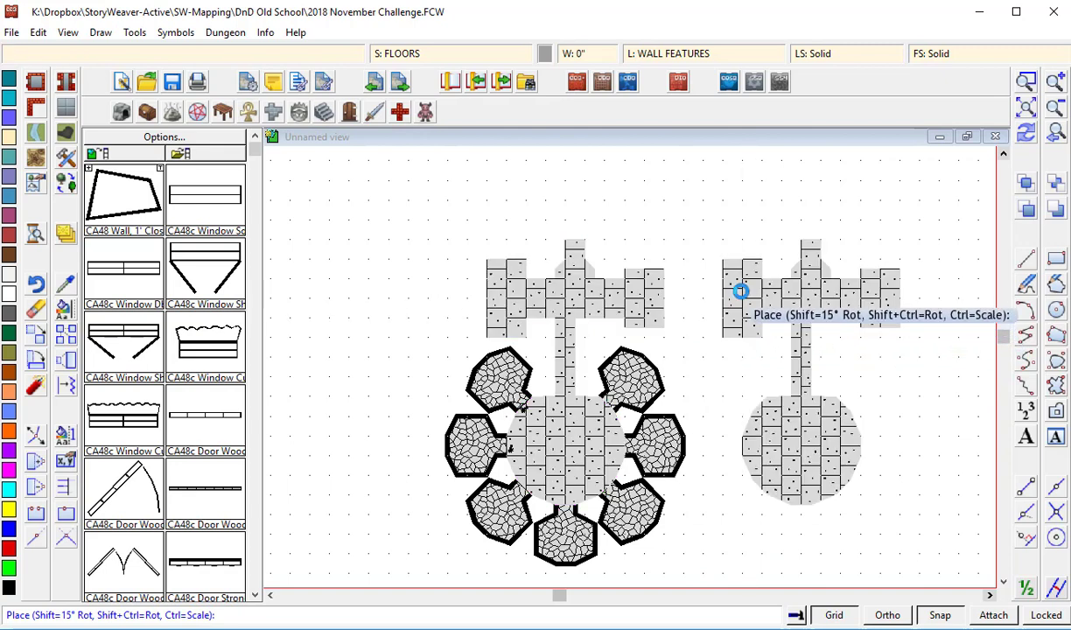
- Turn the copied floor into a black wall outline on layer WALLS and sheet WALLS, with colour 0, Solid fill and a line width
{"action": "left_click", "coordinate": [63, 308]}
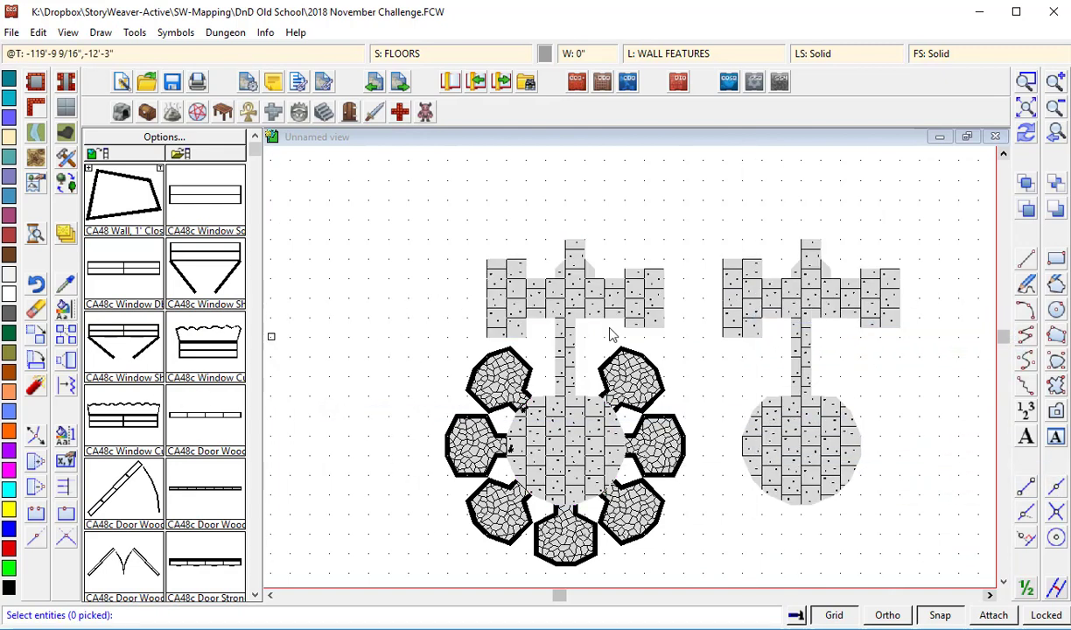
{"action": "left_click", "coordinate": [757, 286]}
{"action": "right_click", "coordinate": [711, 281]}
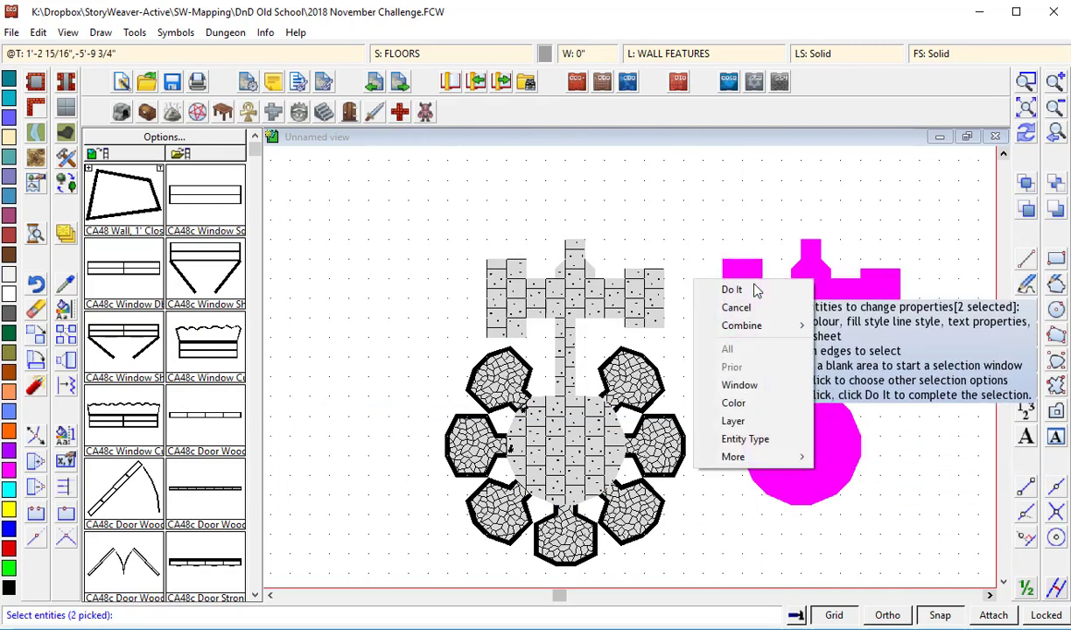
{"action": "left_click", "coordinate": [729, 286]}
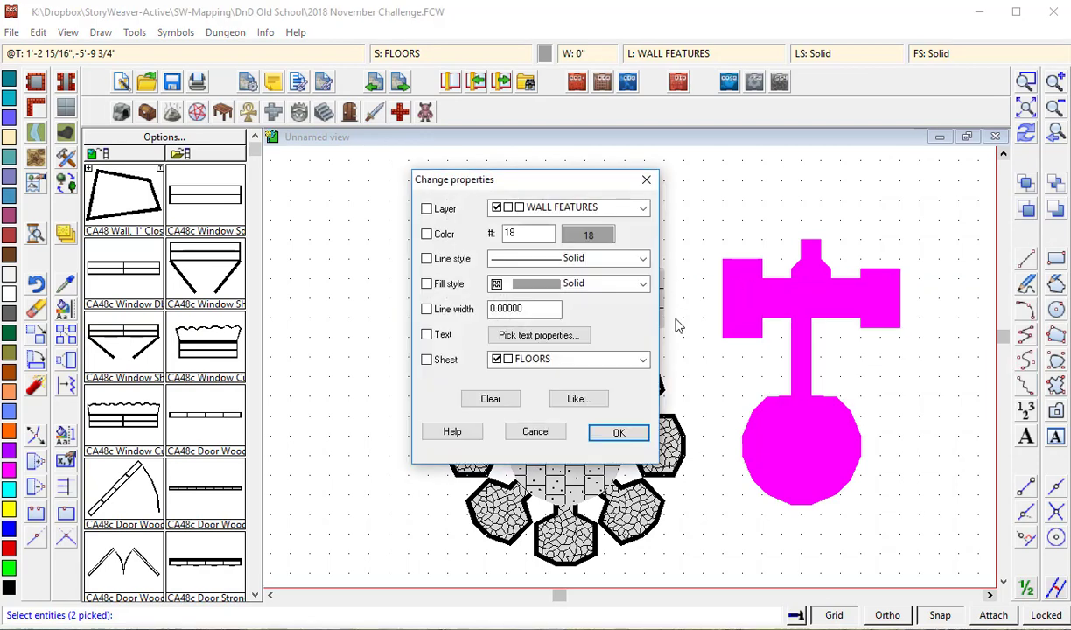
{"action": "left_click", "coordinate": [593, 210]}
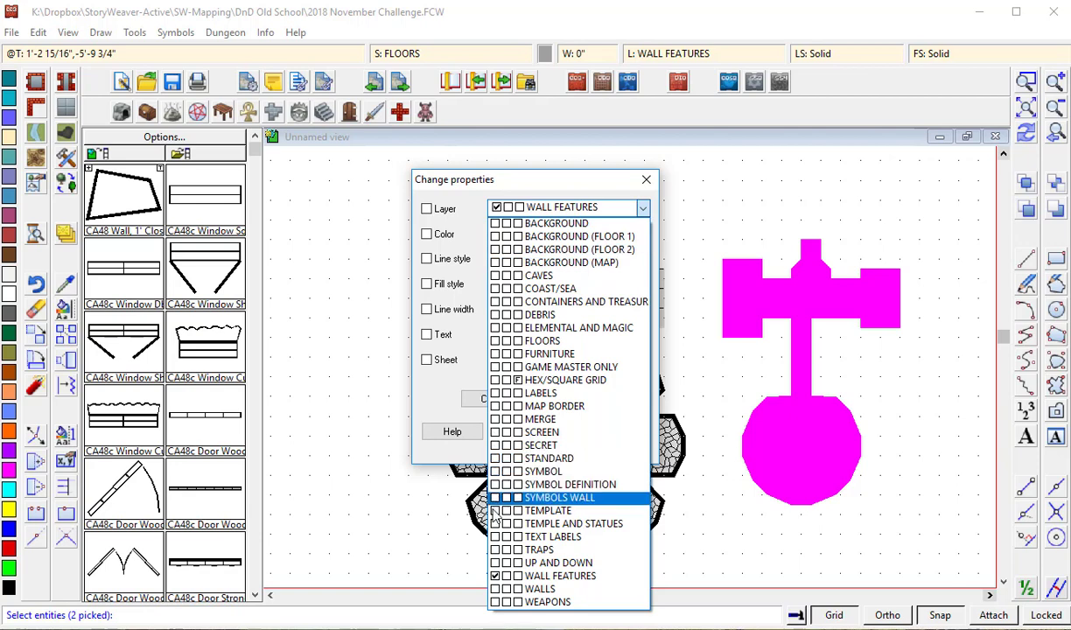
{"action": "left_click", "coordinate": [494, 589]}
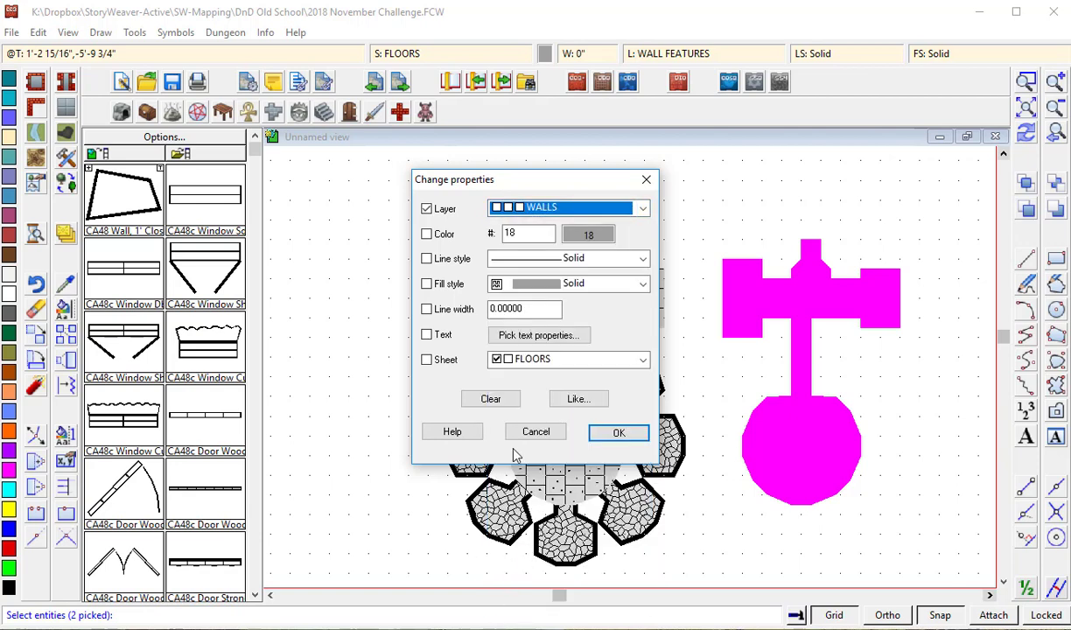
{"action": "left_click", "coordinate": [536, 360]}
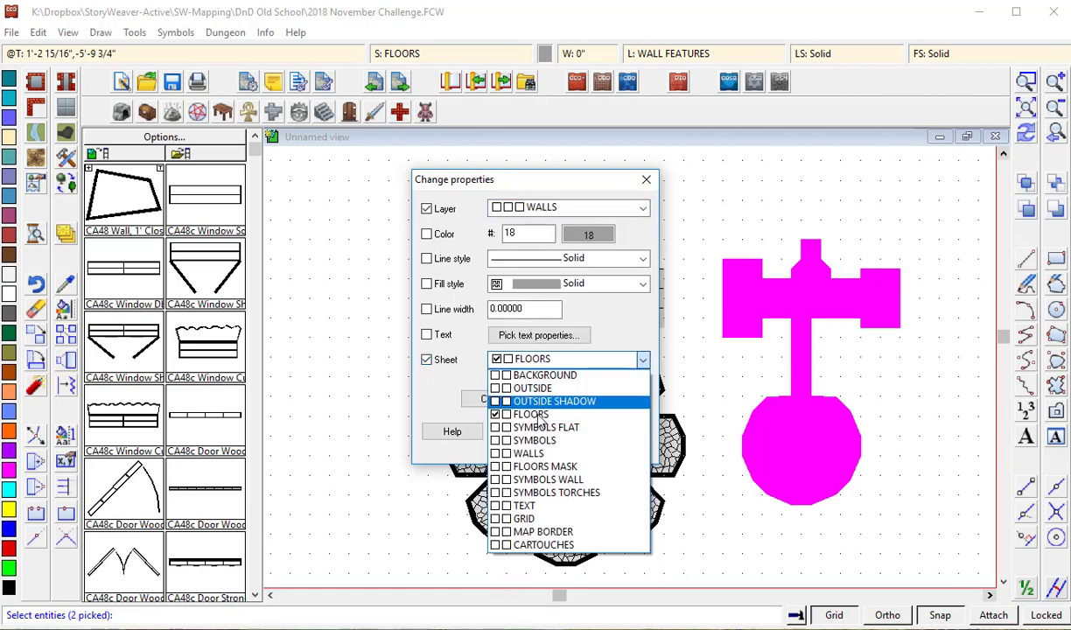
{"action": "left_click", "coordinate": [525, 453]}
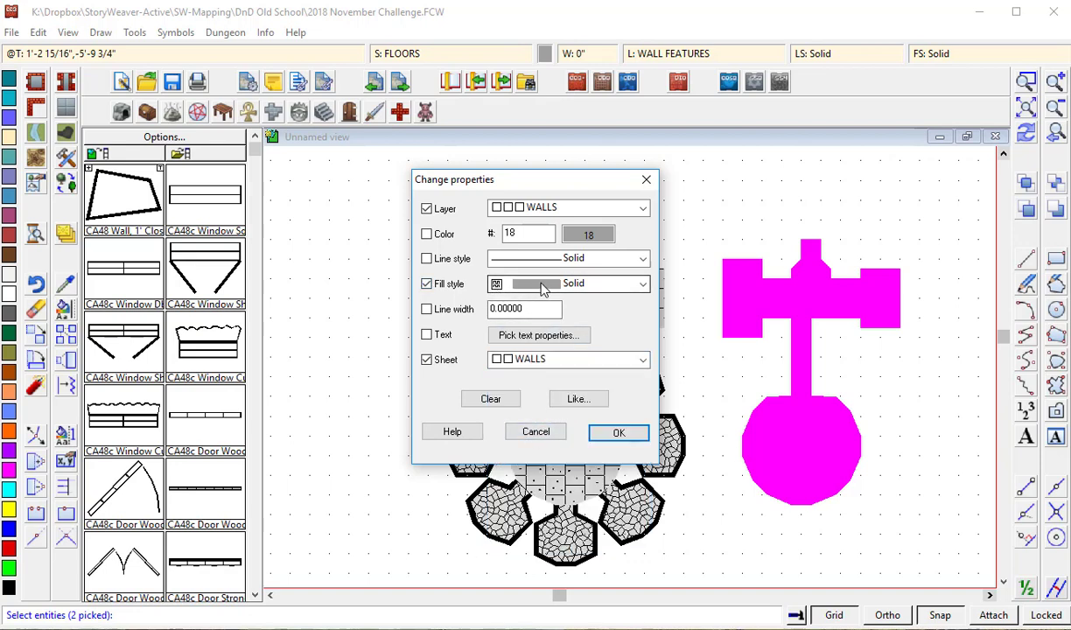
{"action": "left_click", "coordinate": [591, 235]}
{"action": "left_click", "coordinate": [621, 230]}
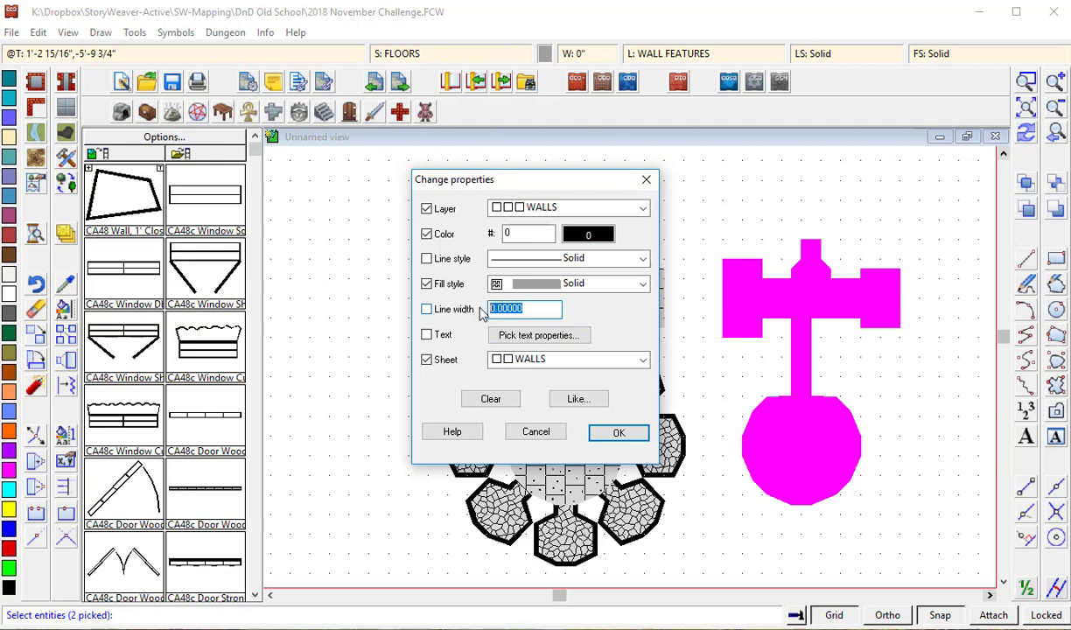
{"action": "left_click", "coordinate": [619, 433]}
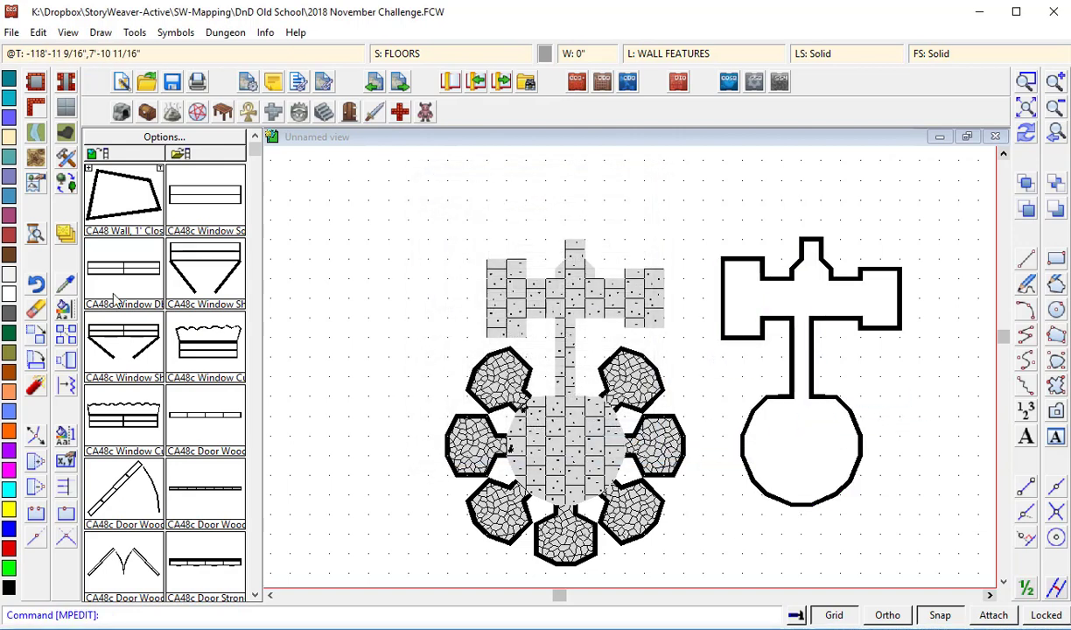
- Move the wall outline onto the original floor, aligning it by the left chamber's upper-left corner
{"action": "left_click", "coordinate": [45, 337]}
{"action": "left_click", "coordinate": [790, 297]}
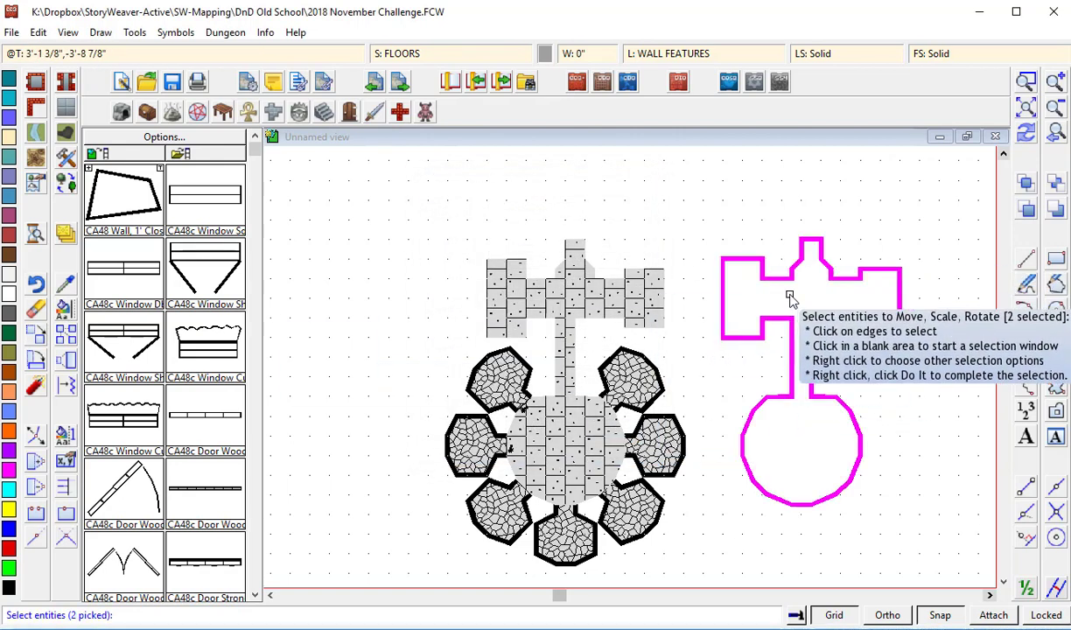
{"action": "right_click", "coordinate": [792, 299]}
{"action": "left_click", "coordinate": [793, 302]}
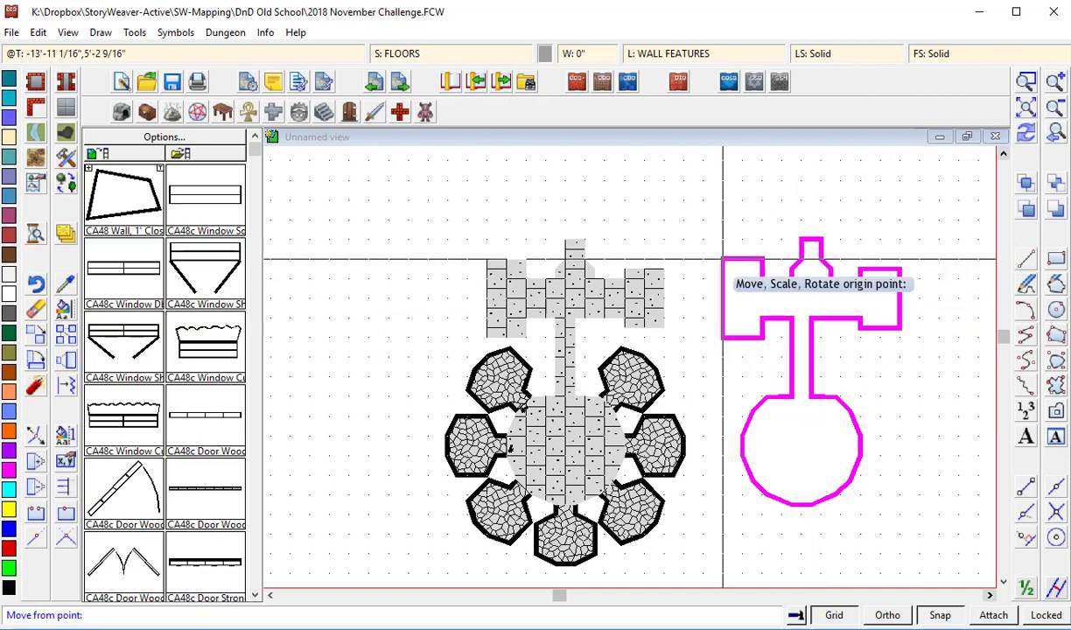
{"action": "left_click", "coordinate": [724, 259]}
{"action": "left_click", "coordinate": [485, 259]}
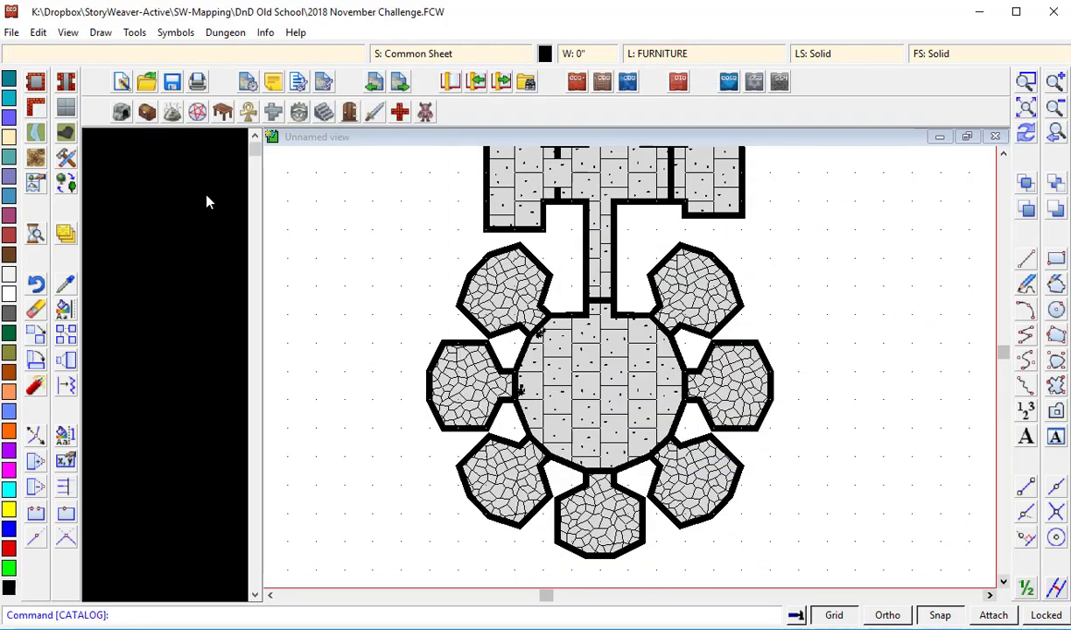
- Furnish the left cell with a bed along its upper wall and a small seat near its outer wall
{"action": "left_click", "coordinate": [466, 356]}
{"action": "scroll", "coordinate": [251, 334], "scroll_direction": "down", "scroll_amount": 4}
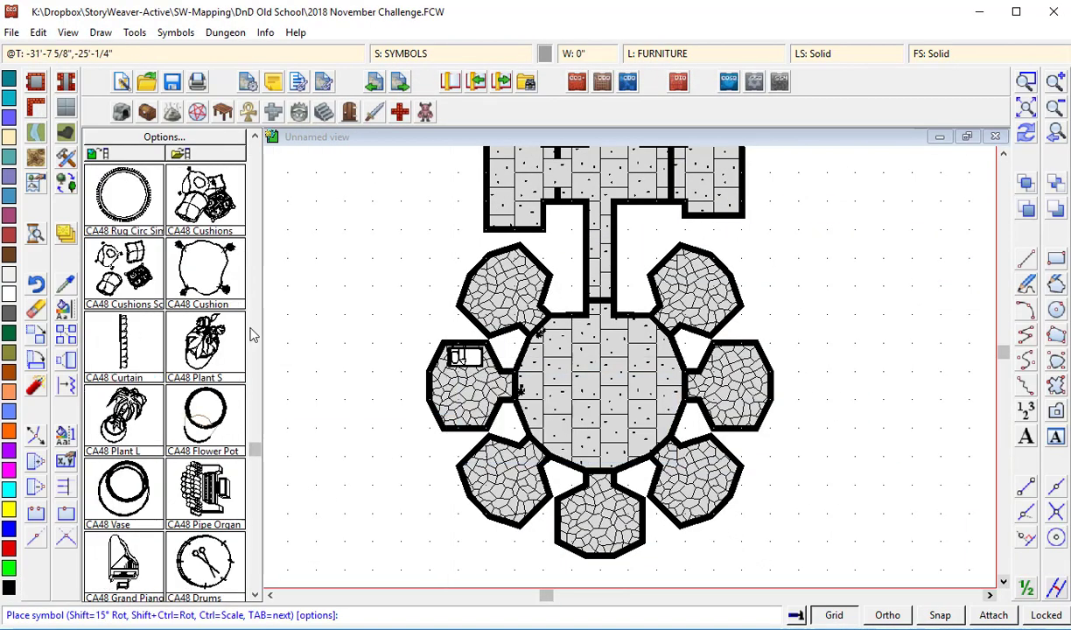
{"action": "key", "text": "Escape"}
{"action": "scroll", "coordinate": [251, 334], "scroll_direction": "up", "scroll_amount": 9}
- Make rotated copies of the bed and seat around the central hall's centre with 8 spokes
{"action": "left_click", "coordinate": [450, 54]}
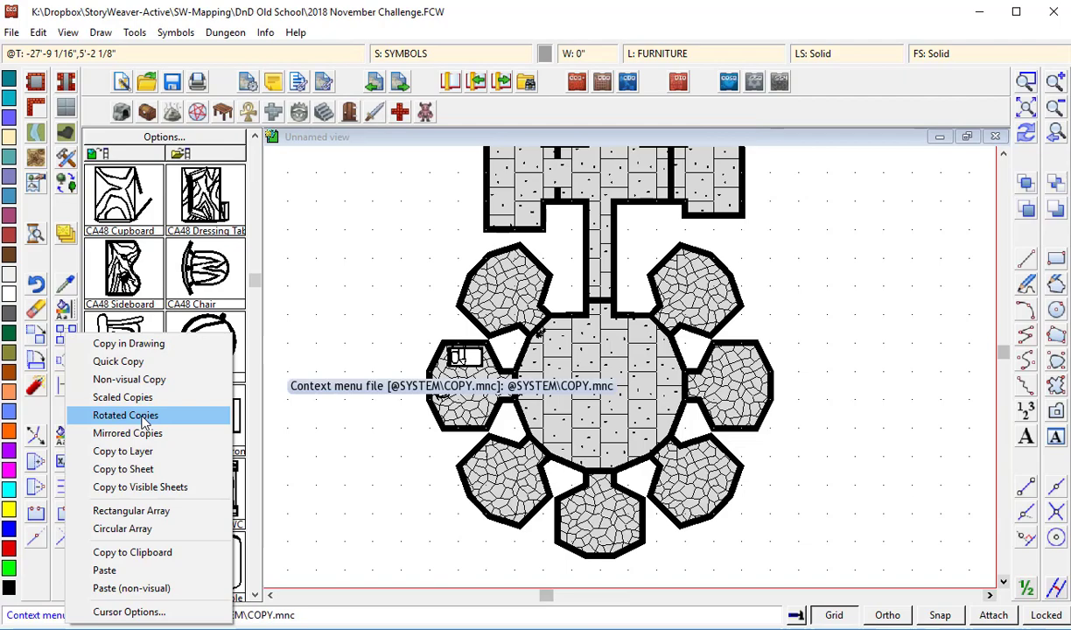
{"action": "left_click", "coordinate": [144, 415]}
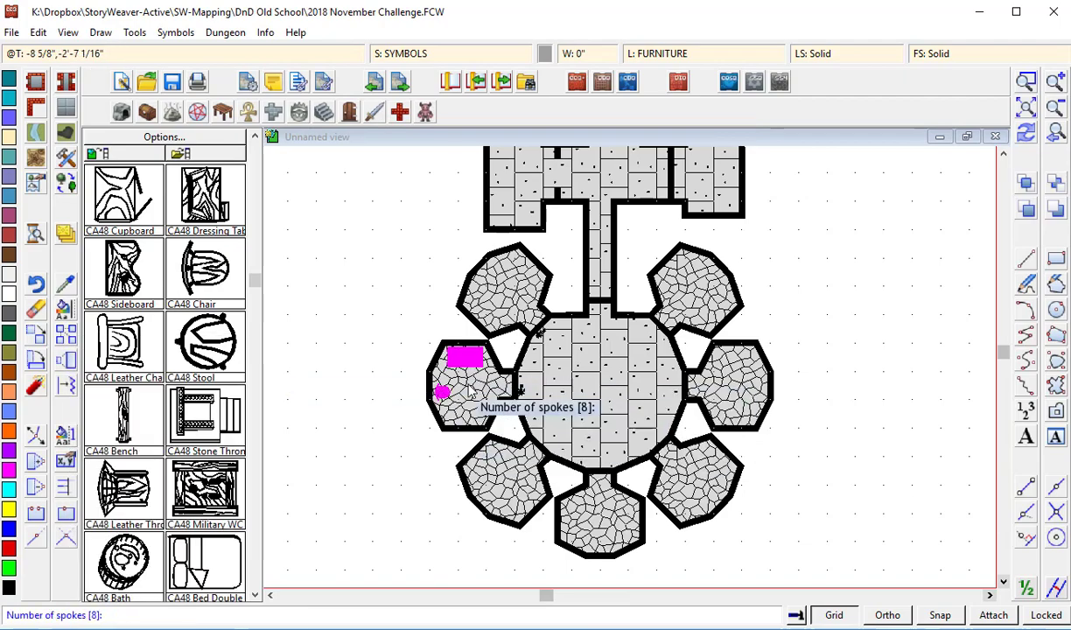
{"action": "key", "text": "Return"}
{"action": "left_click", "coordinate": [599, 385]}
- Erase the copied bed from the upper-right cell and place a bath and another small furnishing there
{"action": "left_click", "coordinate": [124, 559]}
{"action": "left_click", "coordinate": [35, 309]}
{"action": "left_click", "coordinate": [717, 310]}
{"action": "mouse_move", "coordinate": [255, 280]}
{"action": "left_mouse_down"}
{"action": "mouse_move", "coordinate": [255, 395]}
{"action": "mouse_move", "coordinate": [254, 148]}
{"action": "left_mouse_up"}
{"action": "left_click", "coordinate": [206, 560]}
{"action": "left_click", "coordinate": [685, 261]}
- Place a square table with chairs in the central hall and a Stairs 10 Up symbol in the north entry
{"action": "left_click", "coordinate": [124, 269]}
{"action": "left_click", "coordinate": [582, 385]}
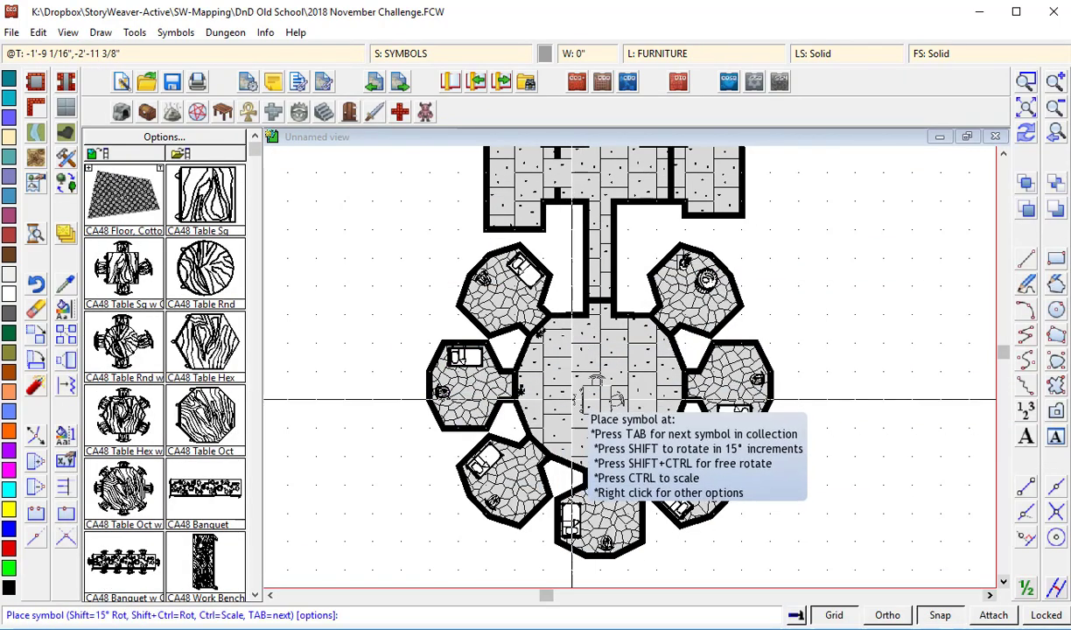
{"action": "left_click", "coordinate": [1003, 155]}
{"action": "left_click", "coordinate": [1003, 155]}
{"action": "left_click", "coordinate": [324, 112]}
{"action": "left_click", "coordinate": [124, 416]}
{"action": "left_click", "coordinate": [614, 222]}
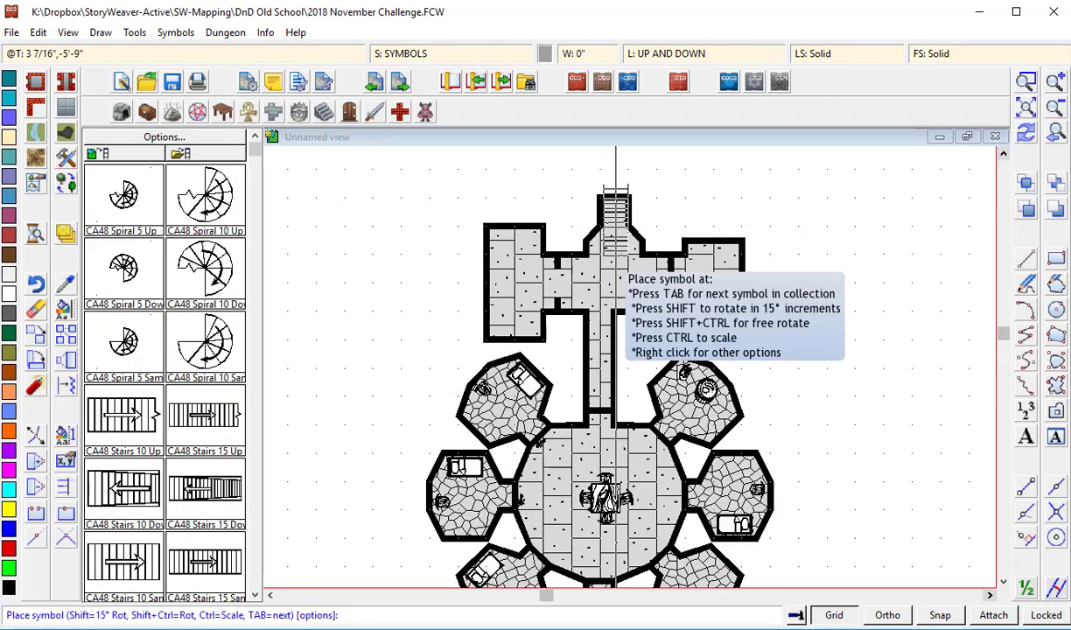
{"action": "left_click", "coordinate": [614, 256]}
- Try adding a further symbol to the upper-right cell from the stairs and weapons catalogs
{"action": "left_click", "coordinate": [254, 403]}
{"action": "left_click", "coordinate": [124, 343]}
{"action": "left_click", "coordinate": [711, 427]}
{"action": "left_click", "coordinate": [375, 112]}
{"action": "left_click", "coordinate": [125, 194]}
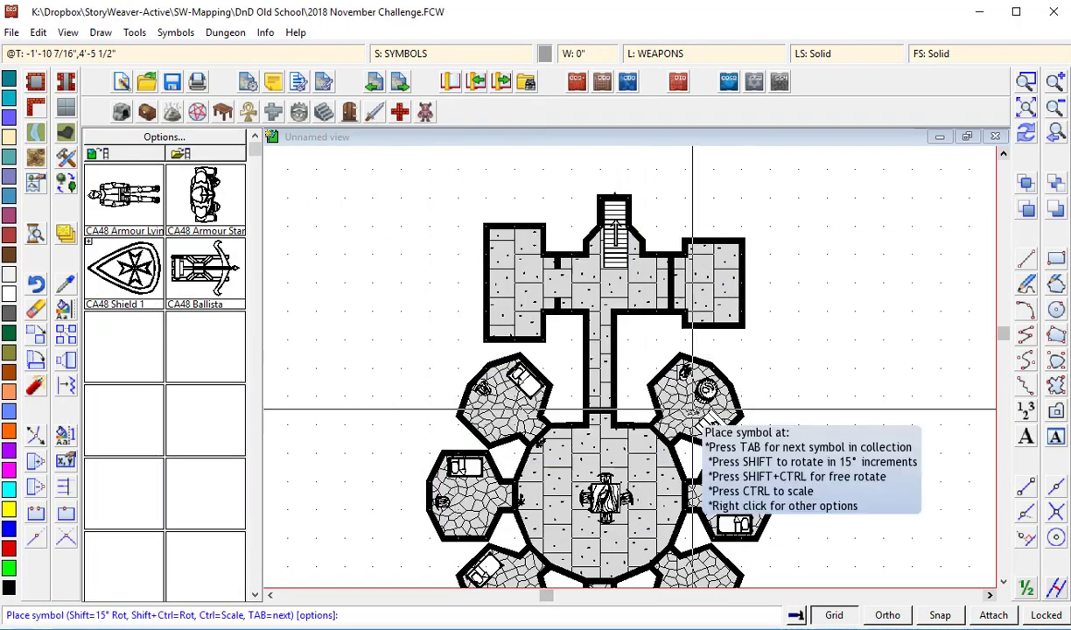
- Place a wooden door symbol where the corridor meets the central hall
{"action": "left_click", "coordinate": [349, 112]}
{"action": "left_click", "coordinate": [124, 490]}
{"action": "left_click", "coordinate": [600, 413]}
{"action": "left_click", "coordinate": [809, 53]}
{"action": "left_click", "coordinate": [607, 267]}
- Make WALLS the current layer
{"action": "left_click", "coordinate": [672, 54]}
{"action": "left_click", "coordinate": [403, 412]}
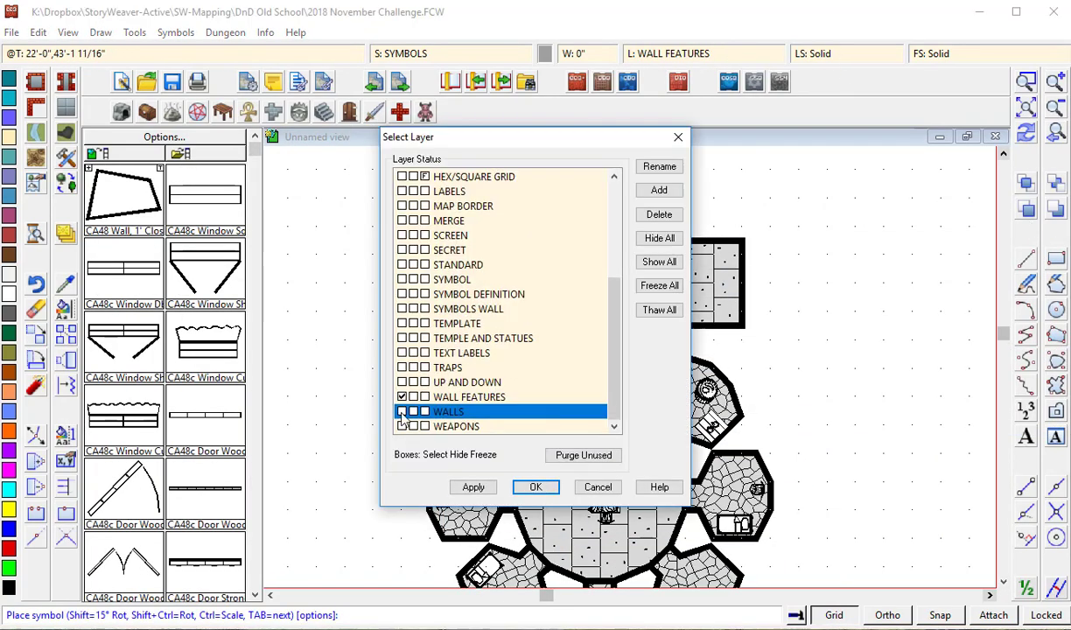
{"action": "left_click", "coordinate": [537, 487]}
{"action": "left_click", "coordinate": [1057, 108]}
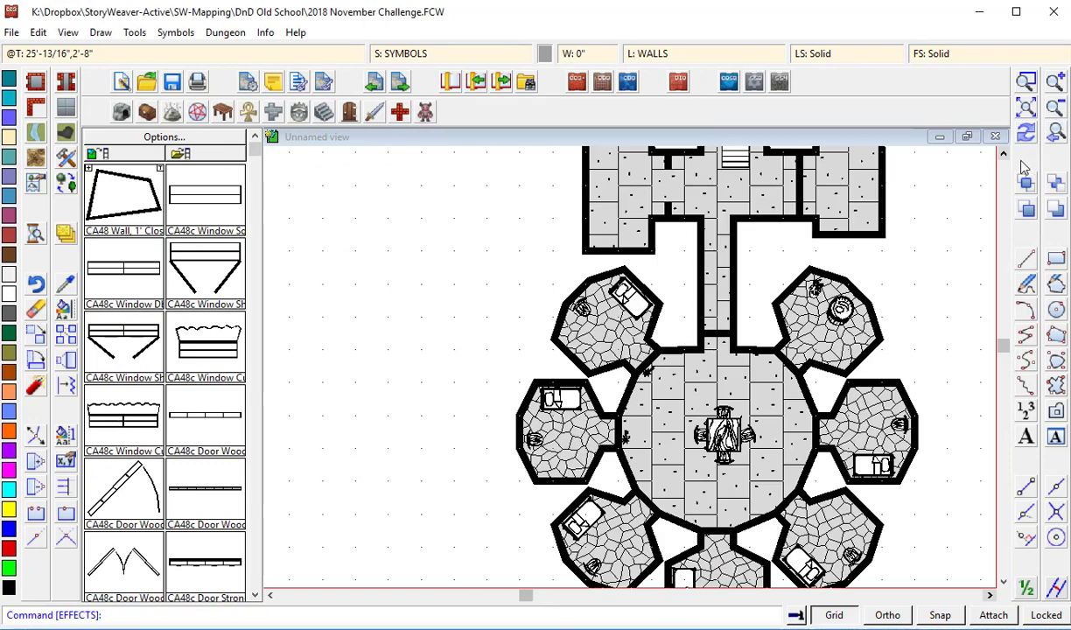
{"action": "left_click", "coordinate": [583, 223]}
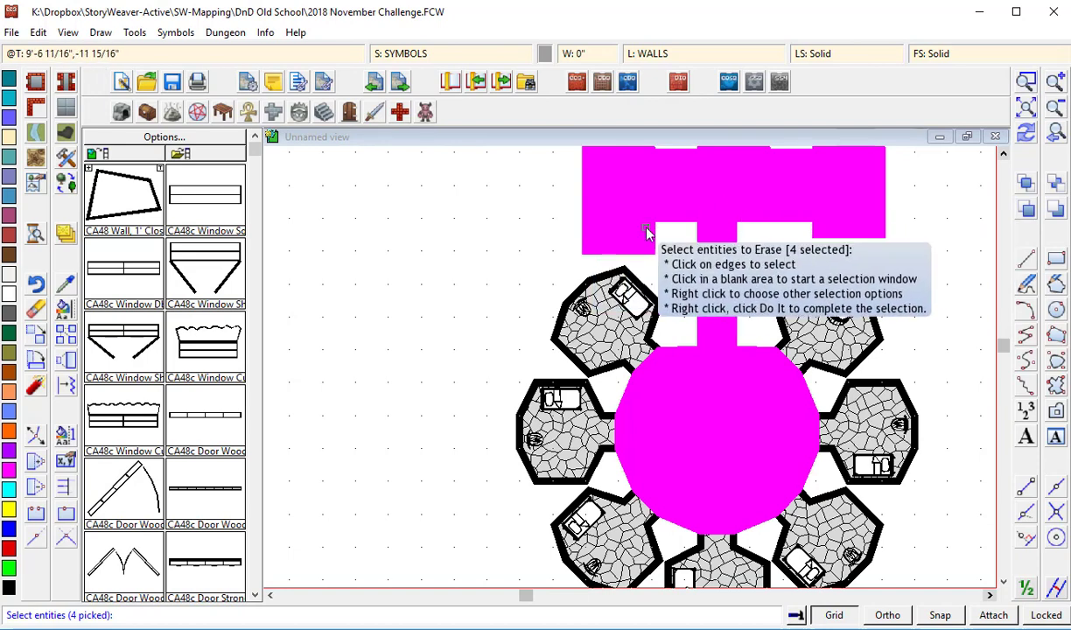
{"action": "left_click", "coordinate": [643, 254]}
{"action": "left_click", "coordinate": [779, 254]}
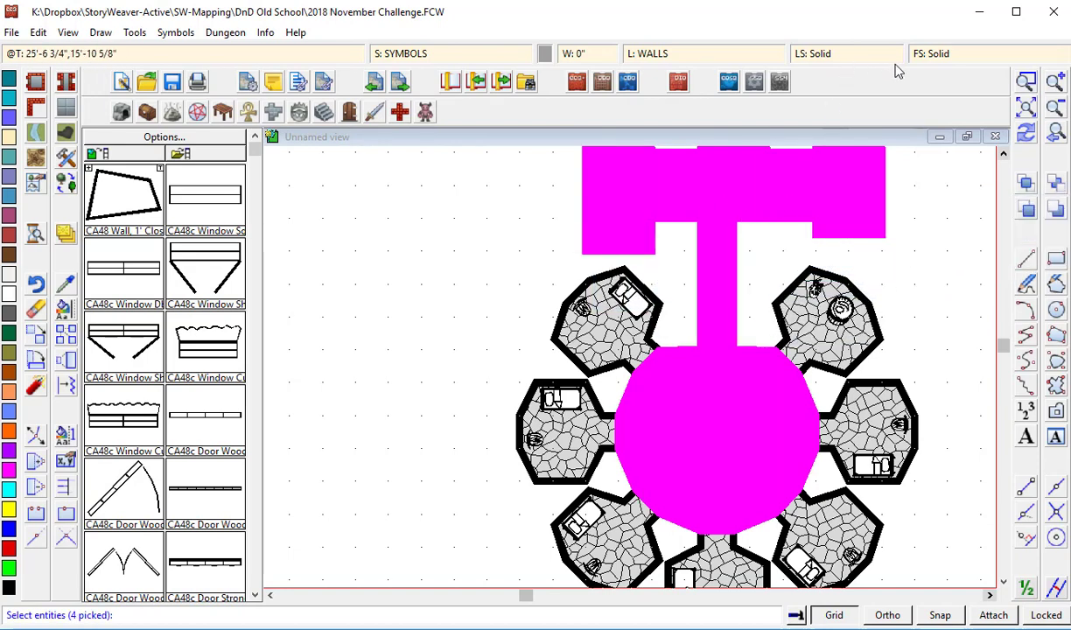
- Freeze every layer except WALLS and erase the wall outline around the hall, corridor and side chambers
{"action": "left_click", "coordinate": [690, 52]}
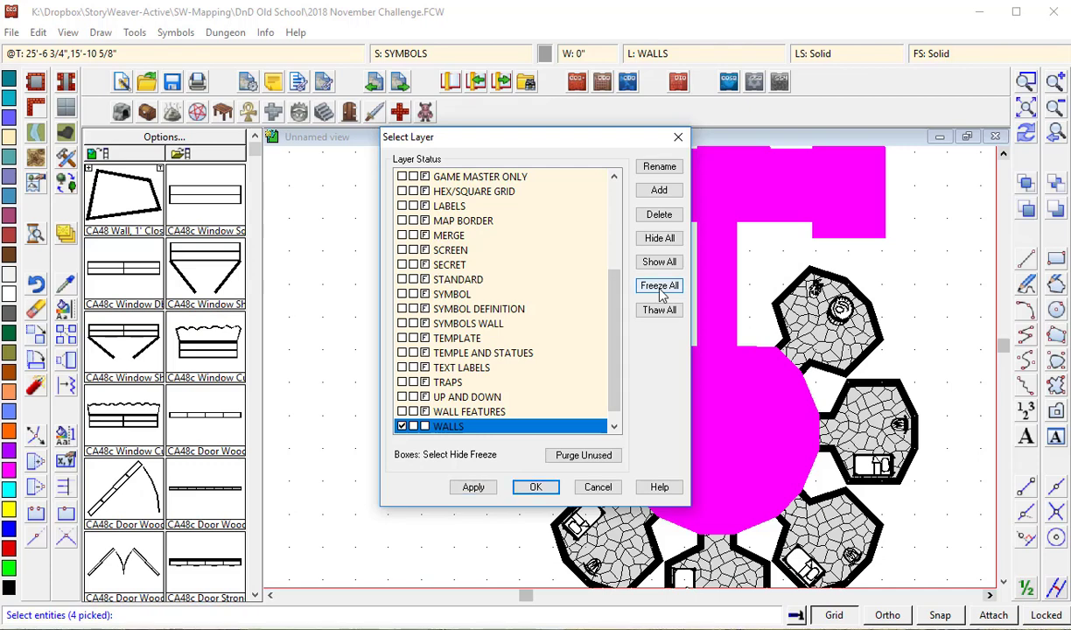
{"action": "left_click", "coordinate": [545, 486]}
{"action": "key", "text": "Escape"}
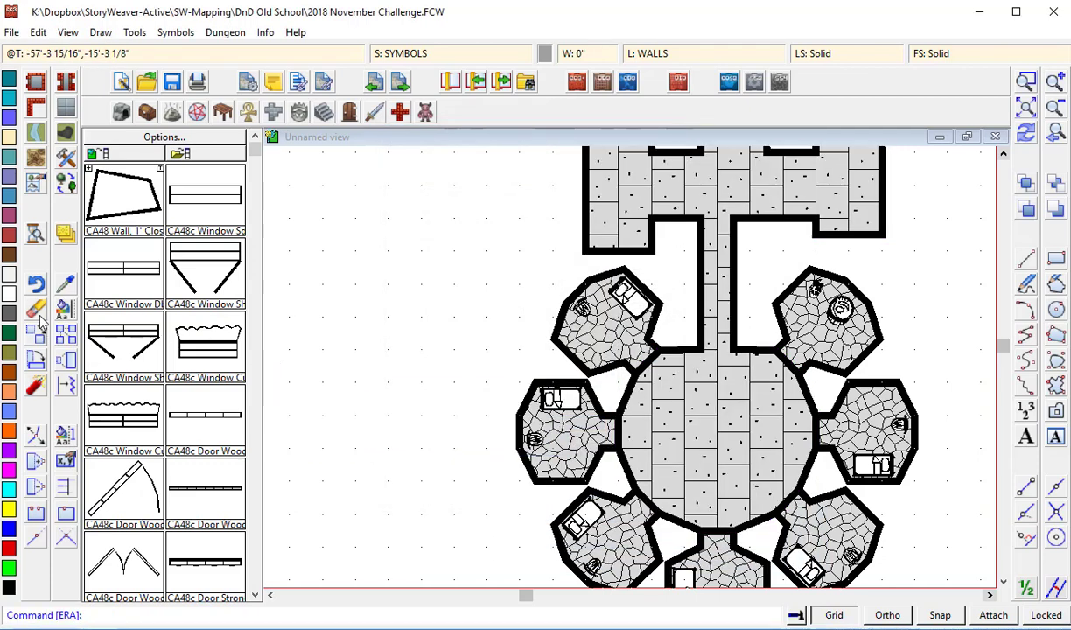
{"action": "left_click", "coordinate": [584, 208]}
{"action": "right_click", "coordinate": [582, 208]}
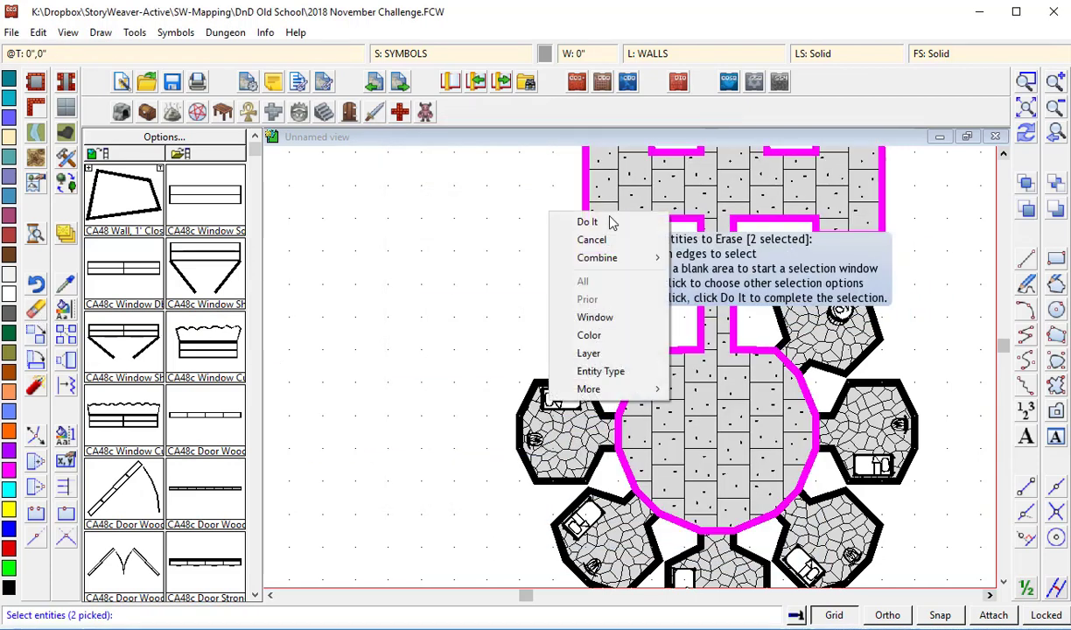
{"action": "left_click", "coordinate": [610, 222]}
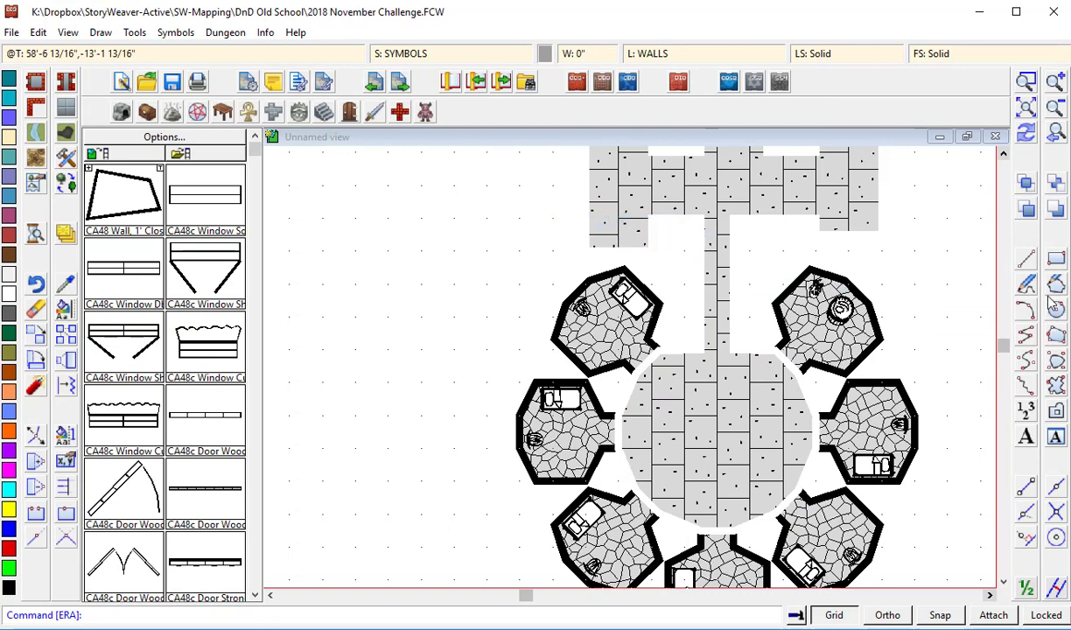
- Set the current sheet to WALLS, the drawing colour to black and the line width for new entities to .75
{"action": "left_click", "coordinate": [404, 54]}
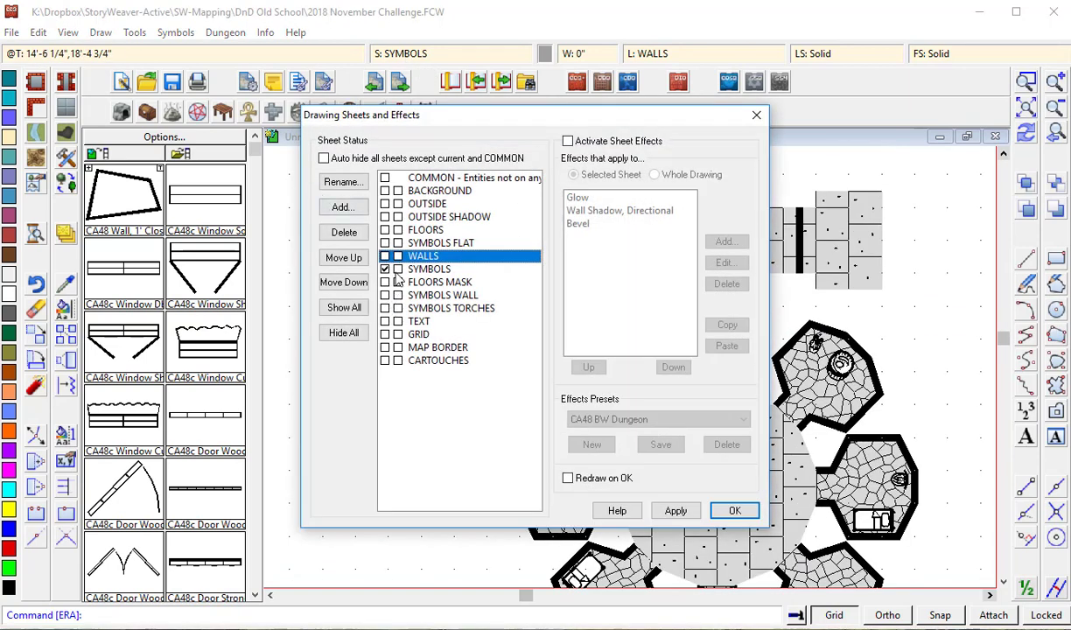
{"action": "left_click", "coordinate": [726, 516]}
{"action": "left_click", "coordinate": [578, 55]}
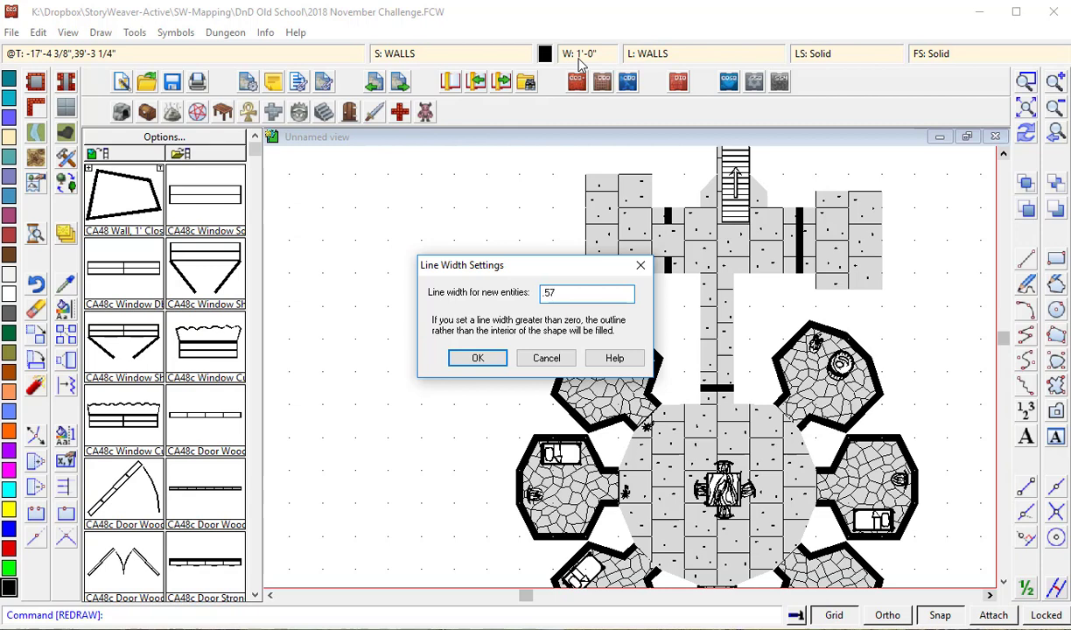
{"action": "type", "text": ".75"}
{"action": "key", "text": "Return"}
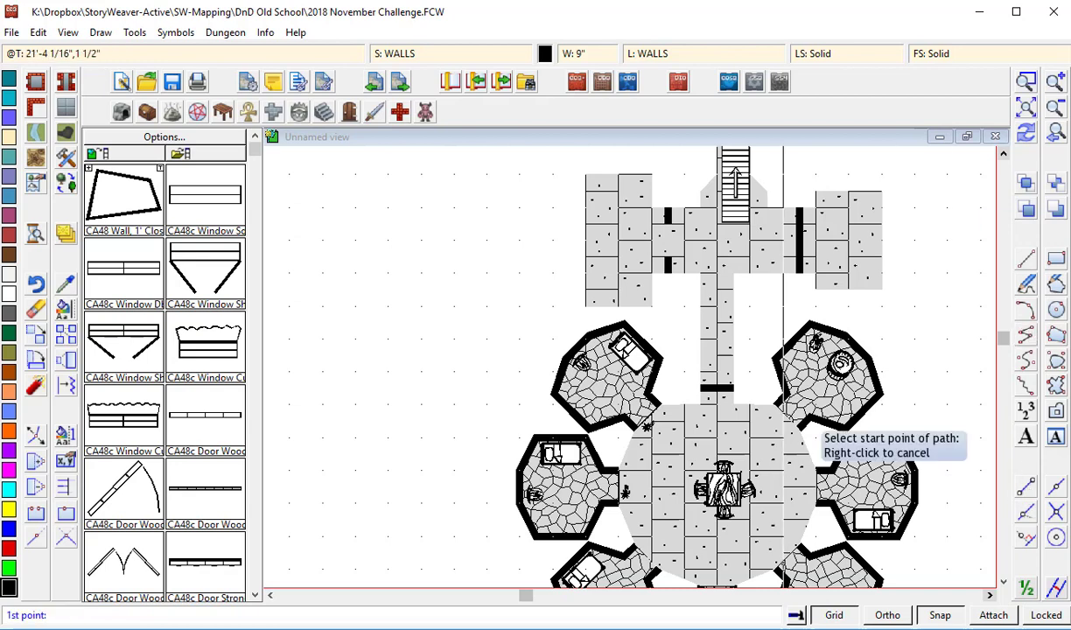
- Draw a wall path down the corridor's left edge and along the hall, attaching it to the upper-left cell's passage endpoint
{"action": "left_click", "coordinate": [700, 322]}
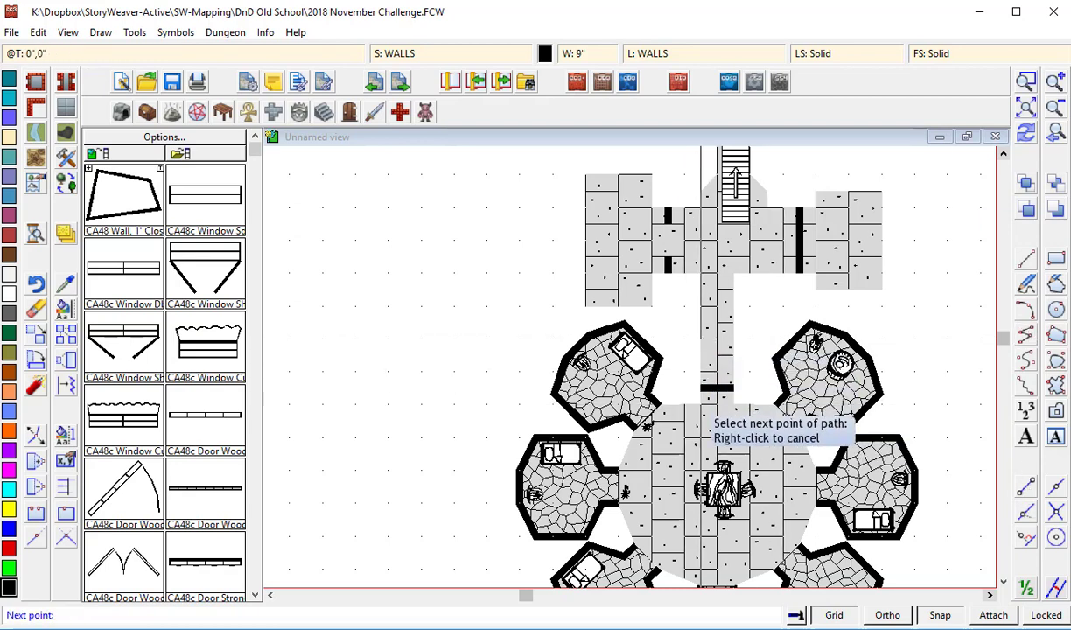
{"action": "left_click", "coordinate": [1028, 495]}
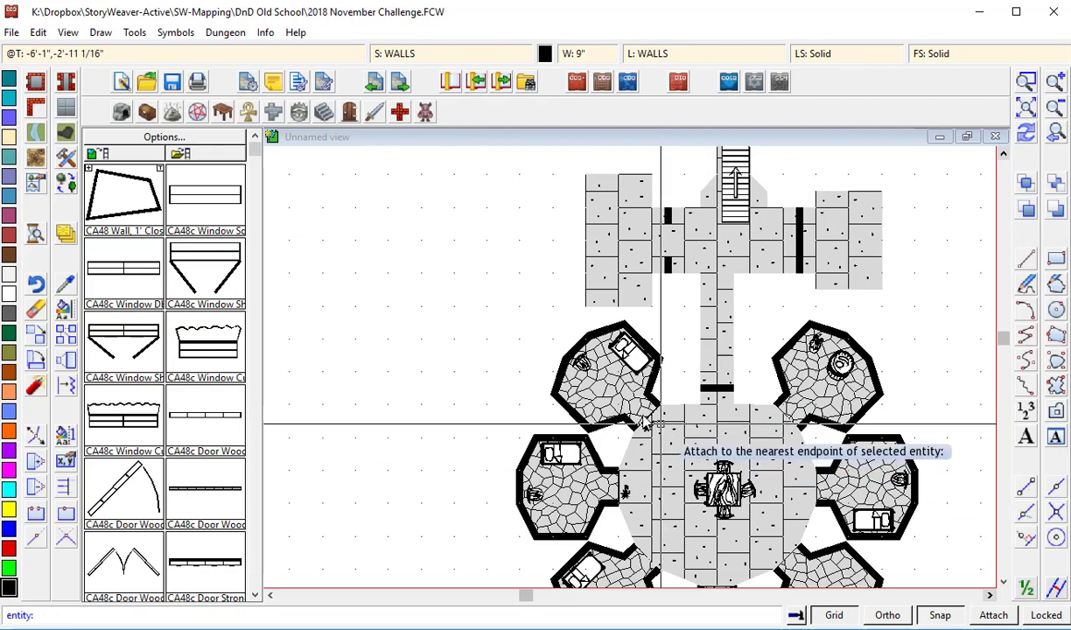
{"action": "left_click", "coordinate": [622, 416]}
{"action": "right_click", "coordinate": [623, 429]}
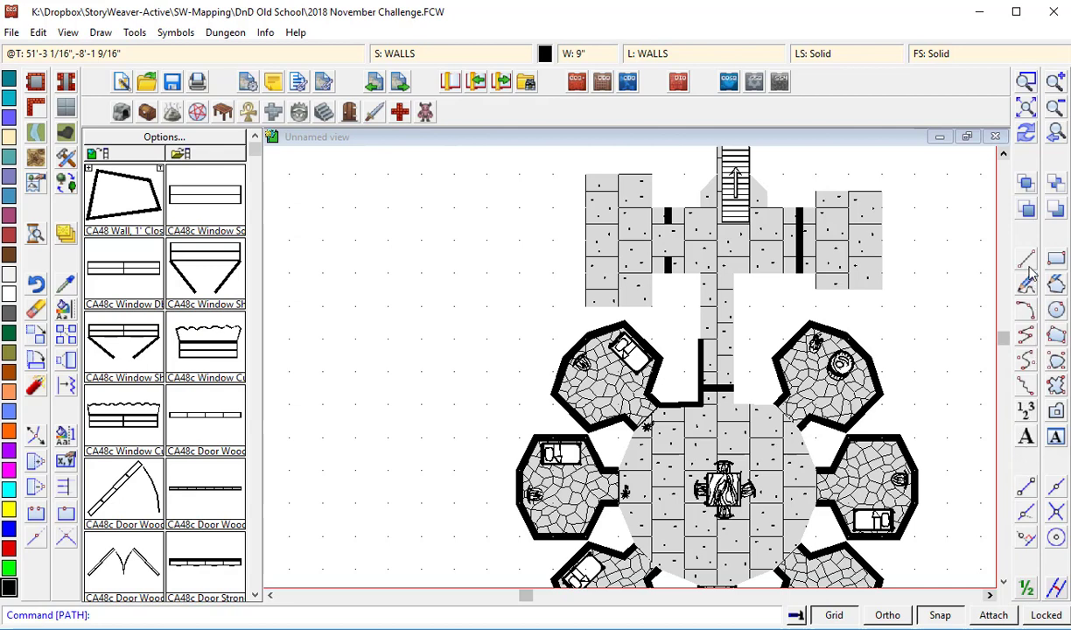
- Draw a wall line along the hall edge joining the passage endpoints of the upper-left and left cells
{"action": "left_click", "coordinate": [613, 435]}
{"action": "left_click", "coordinate": [1026, 488]}
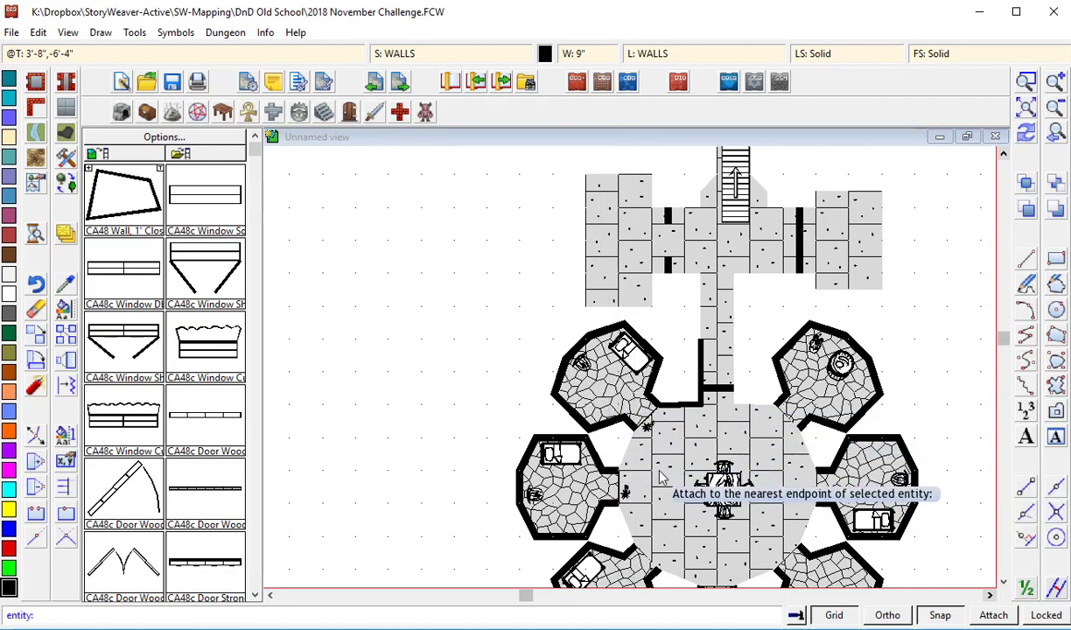
{"action": "left_click", "coordinate": [617, 472]}
{"action": "right_click", "coordinate": [618, 473]}
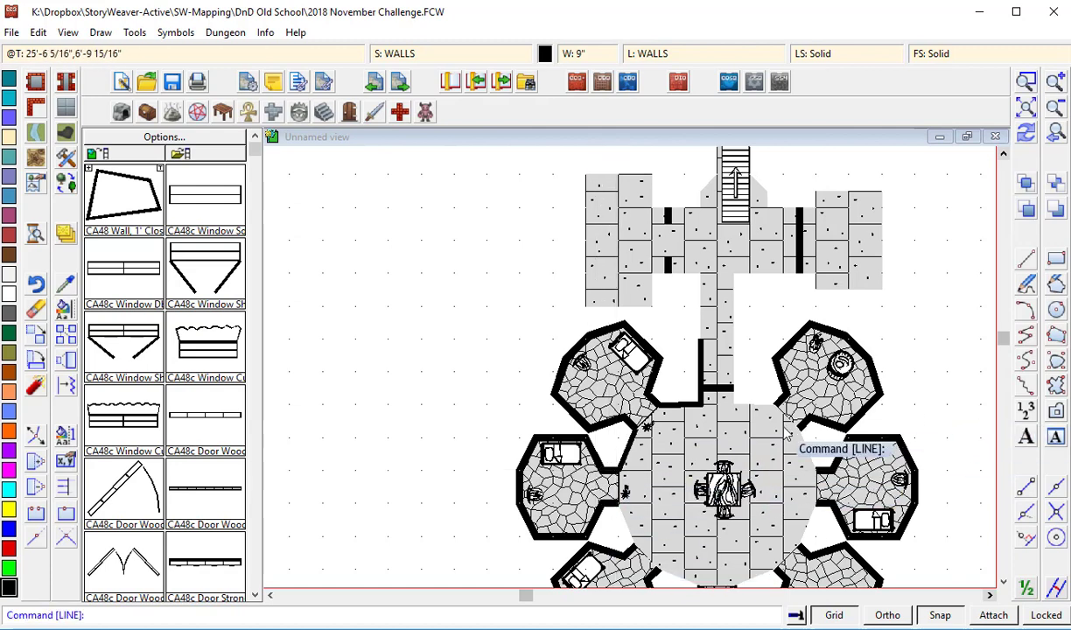
- Draw a wall line from the left cell's lower passage endpoint to the lower-left cell's nearest passage endpoint
{"action": "scroll", "coordinate": [704, 455], "scroll_direction": "down", "scroll_amount": 1}
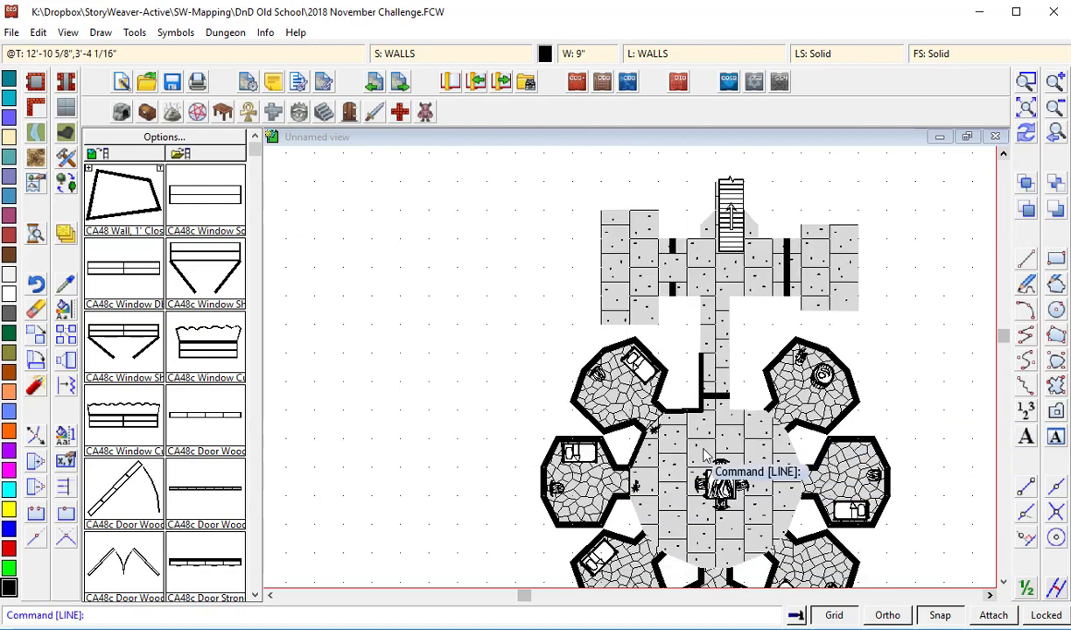
{"action": "left_click", "coordinate": [1003, 582]}
{"action": "left_click", "coordinate": [1003, 582]}
{"action": "left_click", "coordinate": [1003, 581]}
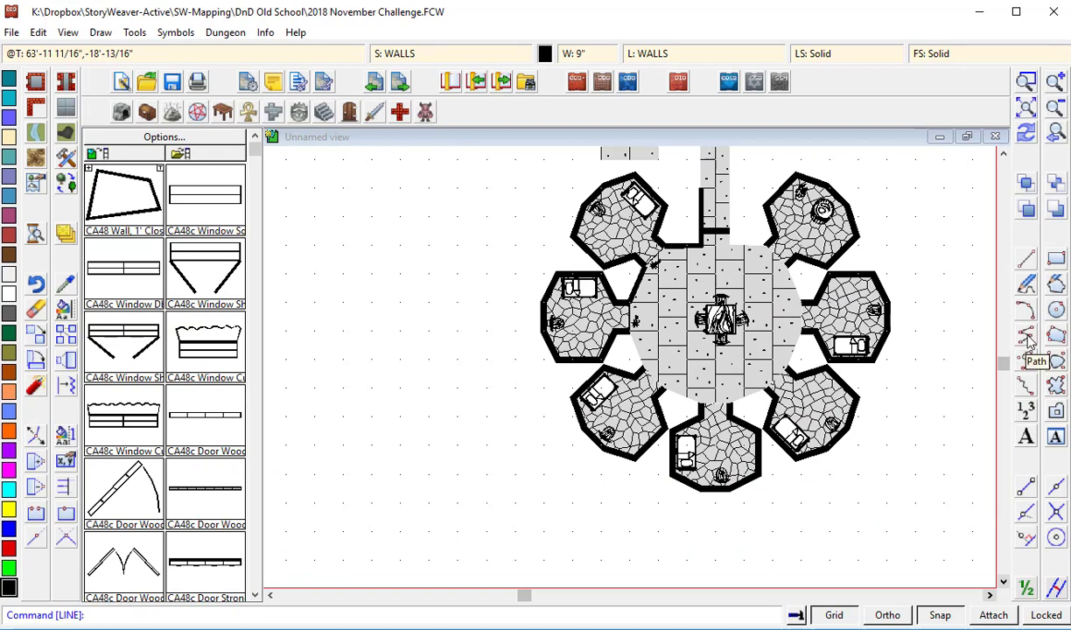
{"action": "left_click", "coordinate": [1026, 484]}
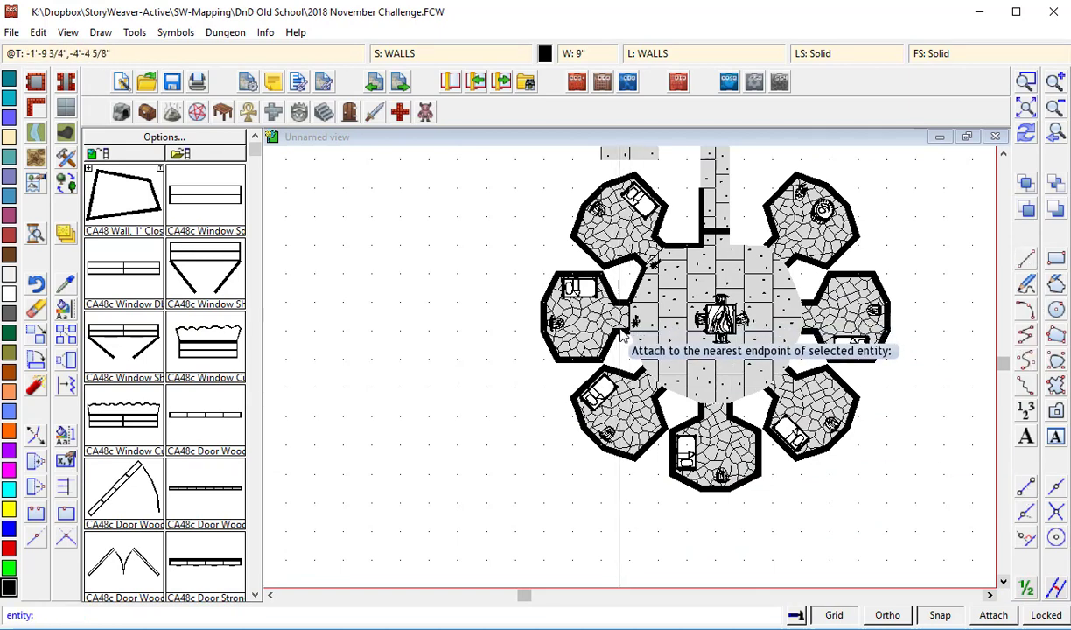
{"action": "left_click", "coordinate": [628, 334]}
{"action": "left_click", "coordinate": [1026, 483]}
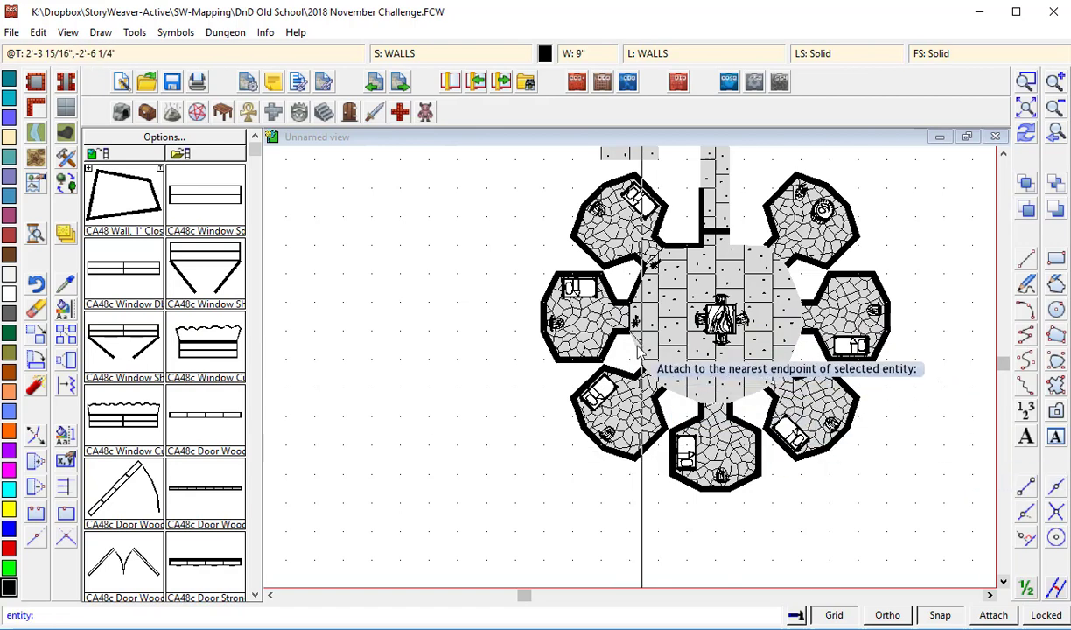
{"action": "left_click", "coordinate": [641, 371]}
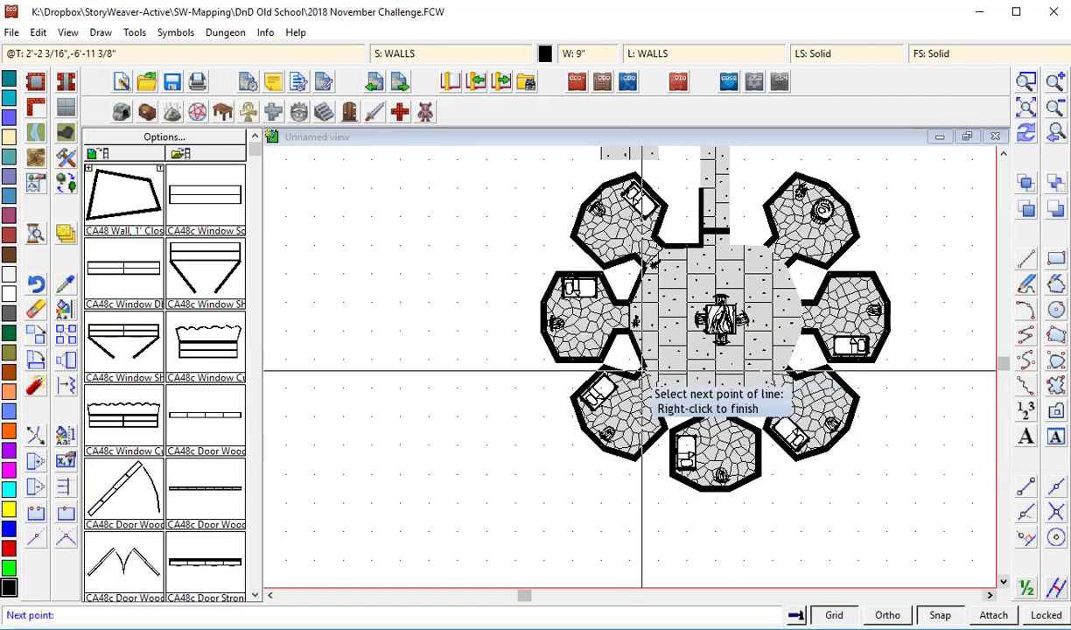
- Draw wall lines along the hall edge joining the lower-left cell to the bottom cell and the bottom cell to the lower-right cell
{"action": "left_click", "coordinate": [1027, 492]}
{"action": "left_click", "coordinate": [661, 388]}
{"action": "left_click", "coordinate": [1027, 487]}
{"action": "left_click", "coordinate": [729, 405]}
{"action": "left_click", "coordinate": [1027, 488]}
{"action": "left_click", "coordinate": [769, 387]}
{"action": "right_click", "coordinate": [769, 387]}
- Draw the hall's remaining right-side wall, using the upper-right cell's passage endpoint beside the corridor
{"action": "left_click", "coordinate": [1027, 487]}
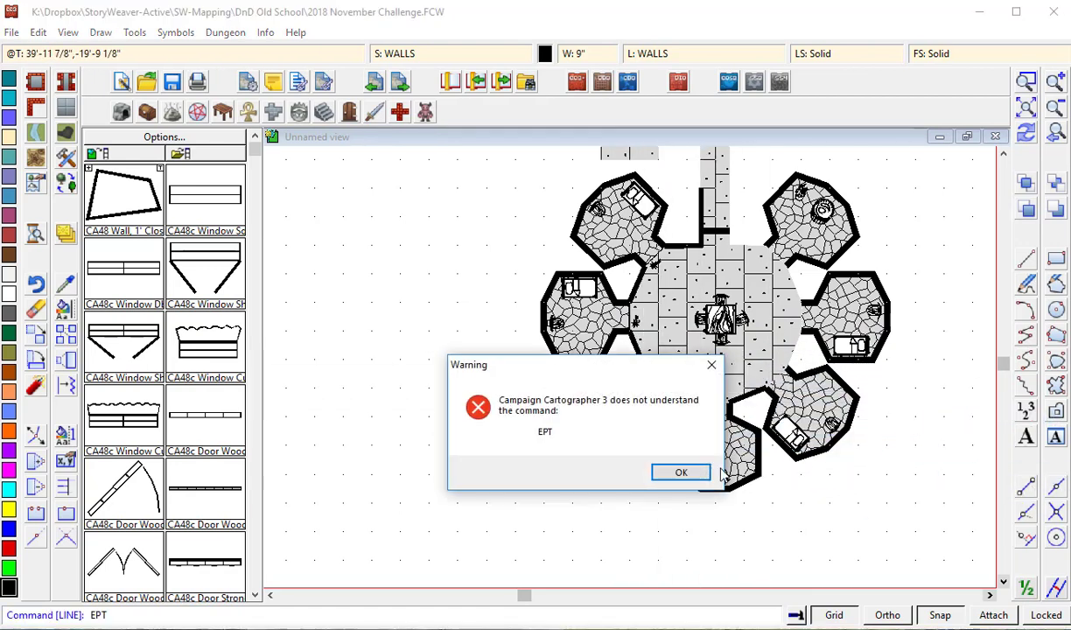
{"action": "left_click", "coordinate": [682, 473]}
{"action": "left_click", "coordinate": [1026, 259]}
{"action": "left_click", "coordinate": [769, 246]}
- Draw a wall path from the left side of the stairs around the left side chamber and down the corridor's left edge
{"action": "left_click", "coordinate": [1027, 335]}
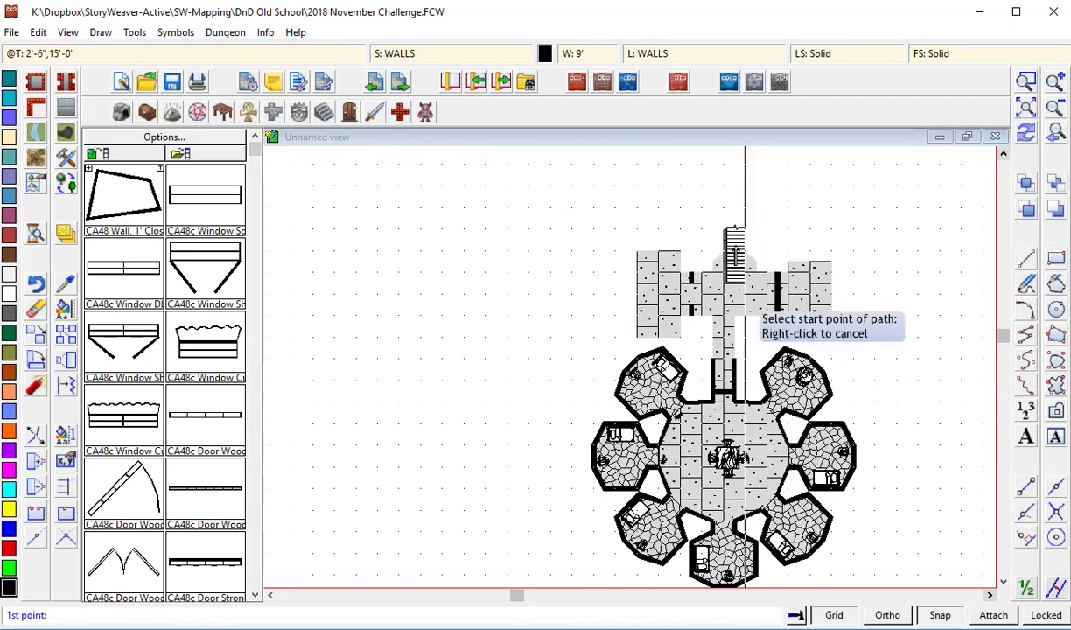
{"action": "left_click", "coordinate": [723, 251]}
{"action": "left_click", "coordinate": [681, 272]}
{"action": "left_click", "coordinate": [680, 251]}
{"action": "left_click", "coordinate": [680, 337]}
{"action": "left_click", "coordinate": [713, 315]}
{"action": "left_click", "coordinate": [713, 358]}
- Draw a wall path from the right side of the stairs around the right side chamber to the corridor's right edge
{"action": "left_click", "coordinate": [1026, 335]}
{"action": "left_click", "coordinate": [745, 231]}
{"action": "left_click", "coordinate": [757, 261]}
{"action": "left_click", "coordinate": [788, 272]}
{"action": "left_click", "coordinate": [735, 315]}
- Place a double wooden door symbol in the right side chamber's doorway
{"action": "left_click", "coordinate": [124, 268]}
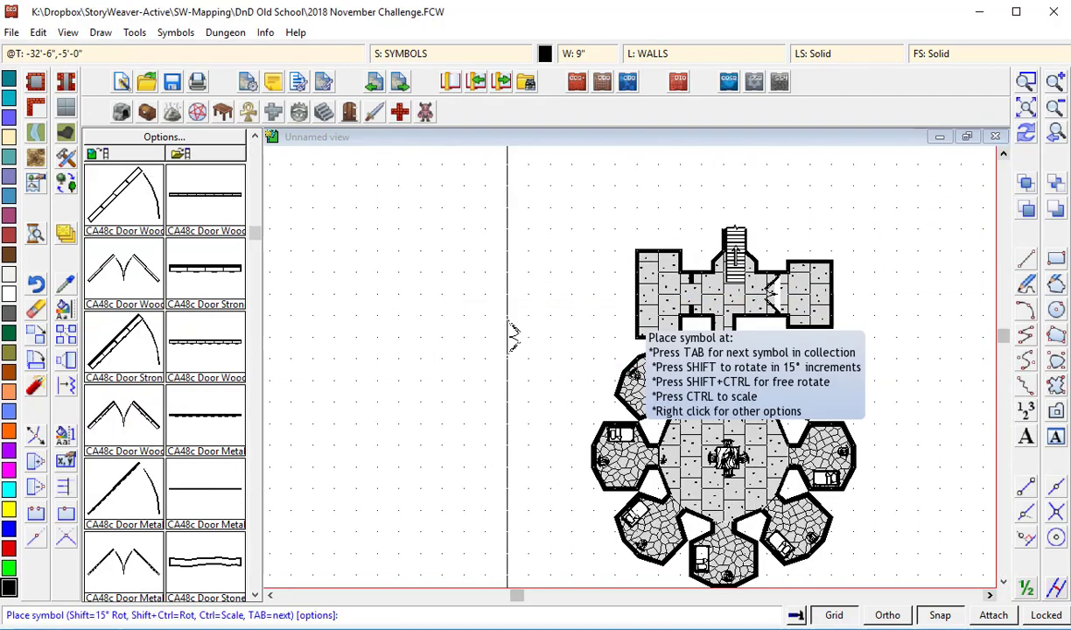
{"action": "left_click", "coordinate": [777, 294]}
- Place a pendulum blade trap symbol against the hall's upper wall, just right of the corridor entrance, without snapping
{"action": "left_click", "coordinate": [300, 112]}
{"action": "left_click", "coordinate": [205, 488]}
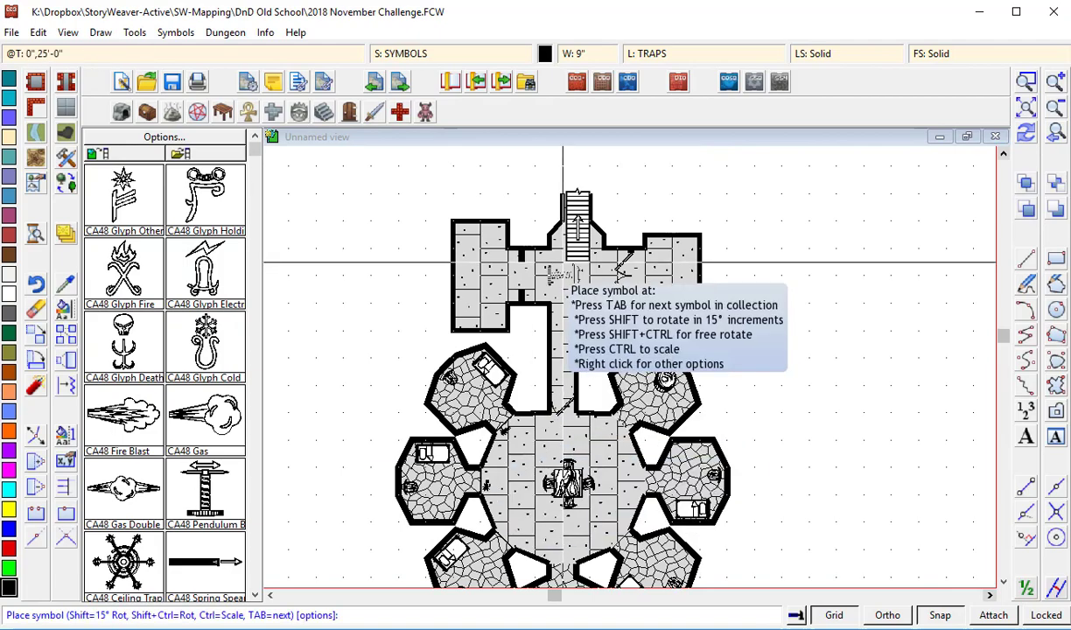
{"action": "scroll", "coordinate": [588, 425], "scroll_direction": "up", "scroll_amount": 2}
{"action": "left_click", "coordinate": [940, 615]}
{"action": "left_click", "coordinate": [669, 348]}
- Place a Glyph Death symbol in the corridor and Fire Blast and Gas symbols in the upper-right cell
{"action": "left_click", "coordinate": [123, 342]}
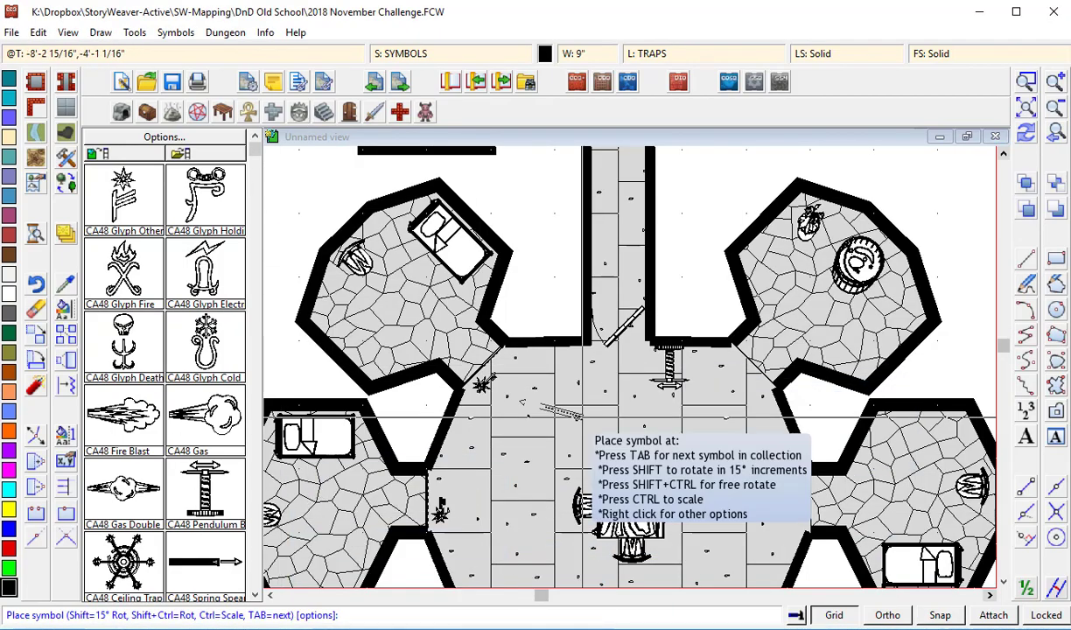
{"action": "left_click", "coordinate": [620, 232]}
{"action": "left_click", "coordinate": [862, 376]}
{"action": "left_click", "coordinate": [737, 256]}
{"action": "key", "text": "Escape"}
- Place two bunk symbols in the upper and lower right corners of the right side chamber
{"action": "left_click", "coordinate": [1003, 153]}
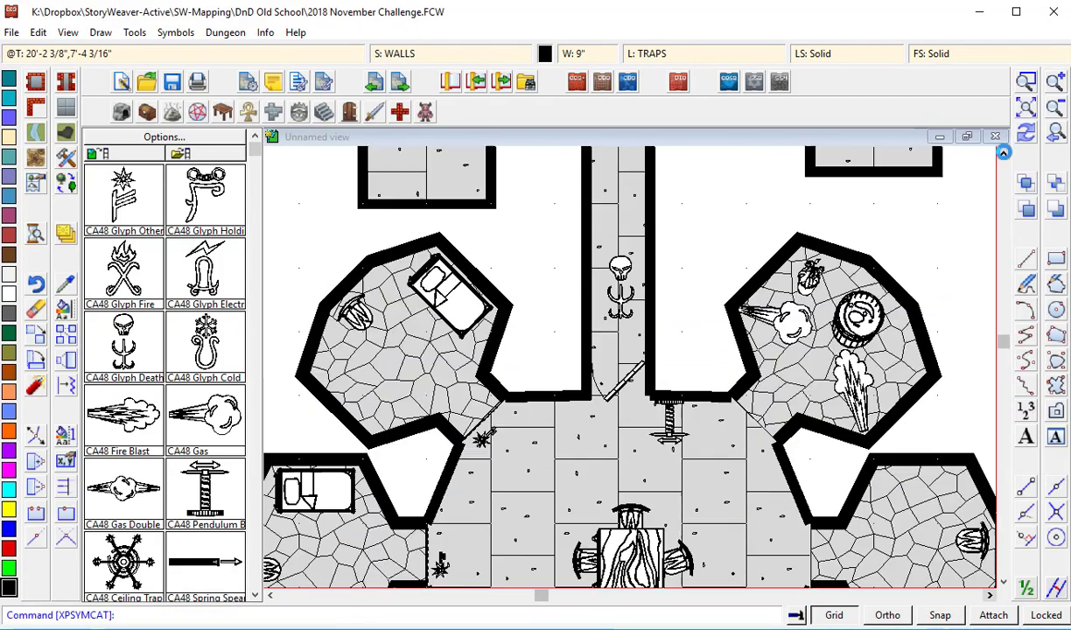
{"action": "left_click", "coordinate": [1004, 153]}
{"action": "left_click", "coordinate": [223, 112]}
{"action": "left_click", "coordinate": [256, 503]}
{"action": "left_click", "coordinate": [205, 269]}
{"action": "left_click", "coordinate": [929, 271]}
{"action": "left_click", "coordinate": [929, 426]}
- Draw a short snapped dividing wall inward from the right side chamber's outer wall, between the two bunks
{"action": "right_click", "coordinate": [35, 106]}
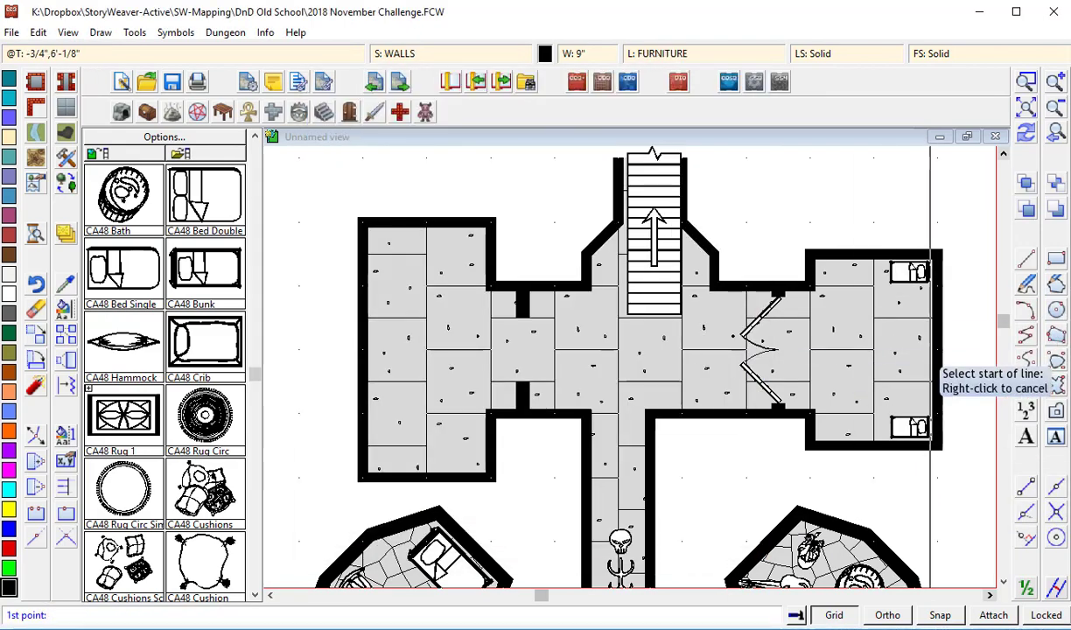
{"action": "left_click", "coordinate": [939, 615]}
{"action": "left_click", "coordinate": [937, 349]}
{"action": "left_click", "coordinate": [873, 349]}
- Place two bookcases in the right side chamber, along its upper and lower walls
{"action": "left_click_drag", "start_coordinate": [255, 374], "coordinate": [255, 224]}
{"action": "left_click", "coordinate": [206, 342]}
{"action": "left_click", "coordinate": [849, 264]}
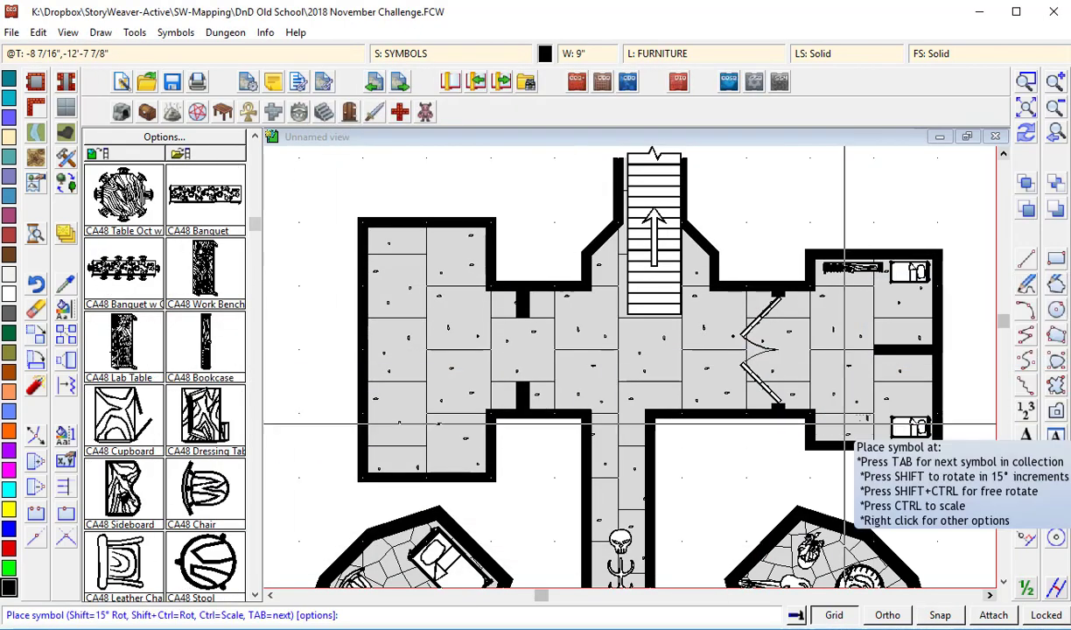
{"action": "left_click", "coordinate": [850, 430]}
- Place a work bench in the middle of the right side chamber
{"action": "left_click", "coordinate": [205, 268]}
{"action": "left_click", "coordinate": [835, 355]}
{"action": "key", "text": "Escape"}
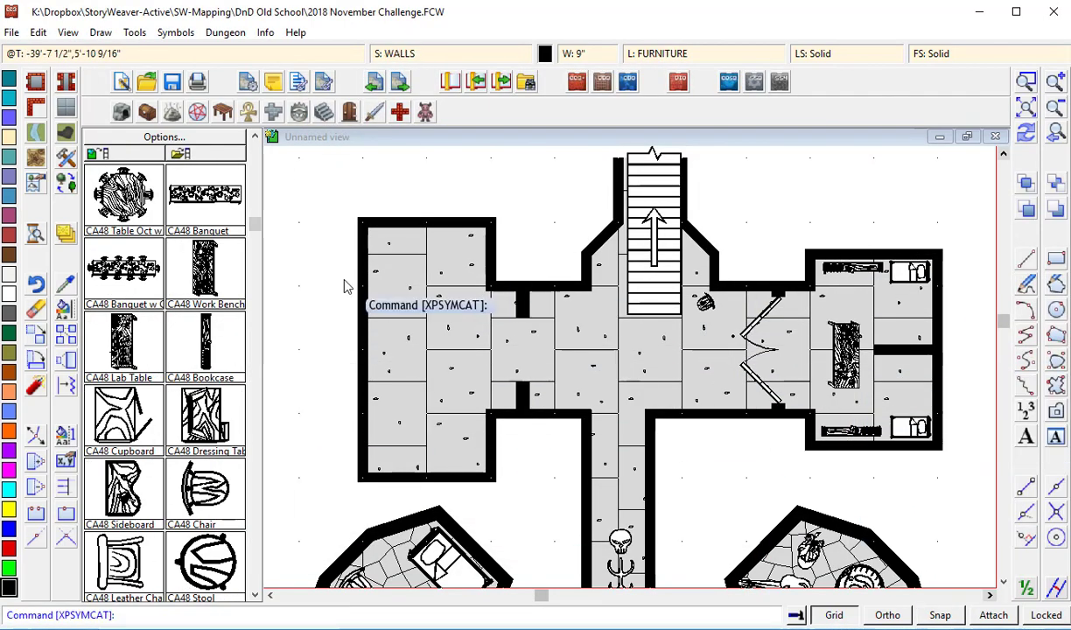
- Place two cupboards in the right side chamber, one on each side of the dividing wall
{"action": "left_click", "coordinate": [124, 415]}
{"action": "left_click", "coordinate": [917, 344]}
{"action": "left_click", "coordinate": [918, 366]}
{"action": "key", "text": "Escape"}
- Place a hexagonal table with chairs in the upper part of the left side chamber
{"action": "left_click", "coordinate": [1055, 107]}
{"action": "left_click", "coordinate": [1003, 580]}
{"action": "mouse_move", "coordinate": [256, 224]}
{"action": "left_mouse_down"}
{"action": "mouse_move", "coordinate": [255, 291]}
{"action": "mouse_move", "coordinate": [256, 205]}
{"action": "left_mouse_up"}
{"action": "left_click", "coordinate": [124, 196]}
{"action": "left_click", "coordinate": [528, 231]}
{"action": "key", "text": "Escape"}
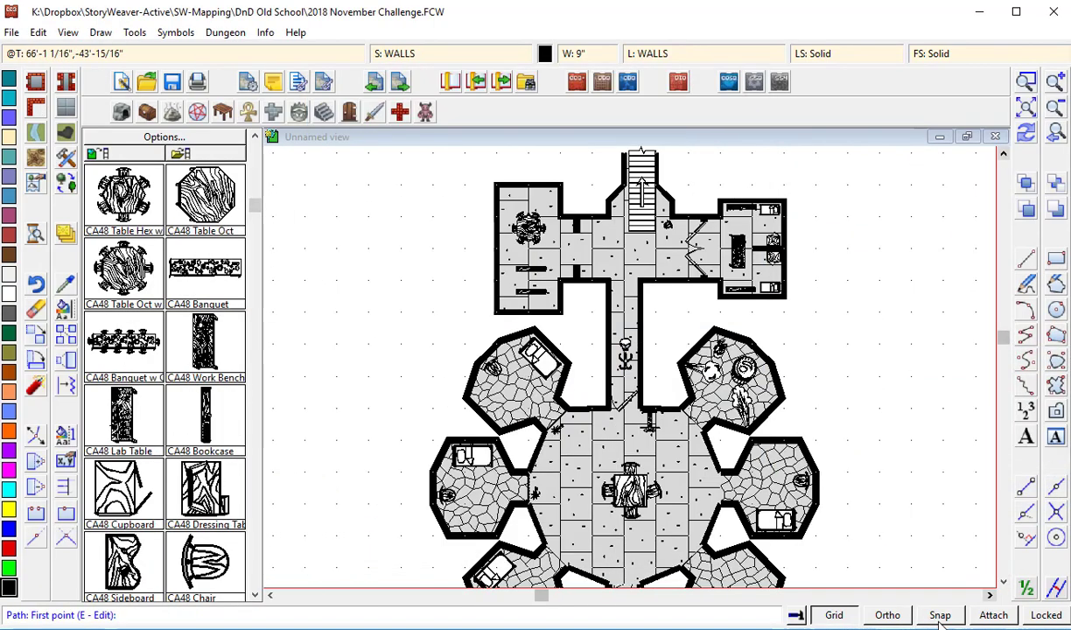
- Draw a short wall stub inward from the corridor's left wall near its upper end, without snapping
{"action": "left_click", "coordinate": [940, 622]}
{"action": "left_click", "coordinate": [608, 296]}
{"action": "left_click", "coordinate": [617, 297]}
- Place a single wooden door symbol across the corridor's upper end beside the wall stub
{"action": "left_click", "coordinate": [350, 112]}
{"action": "left_click", "coordinate": [123, 196]}
{"action": "left_click", "coordinate": [625, 298]}
{"action": "key", "text": "Escape"}
- Add the Palatino Linotype system font to the text properties and use it as the text font
{"action": "left_click", "coordinate": [989, 595]}
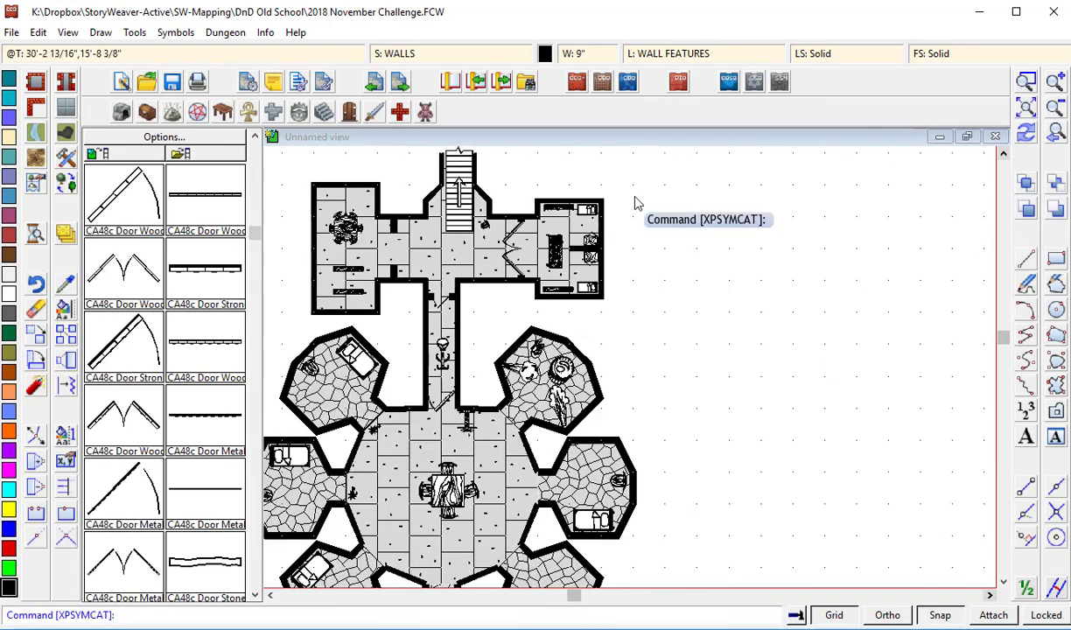
{"action": "left_click", "coordinate": [1056, 436]}
{"action": "left_click", "coordinate": [573, 406]}
{"action": "left_click_drag", "start_coordinate": [342, 214], "coordinate": [337, 303]}
{"action": "scroll", "coordinate": [237, 262], "scroll_direction": "up", "scroll_amount": 12}
{"action": "left_click", "coordinate": [236, 264]}
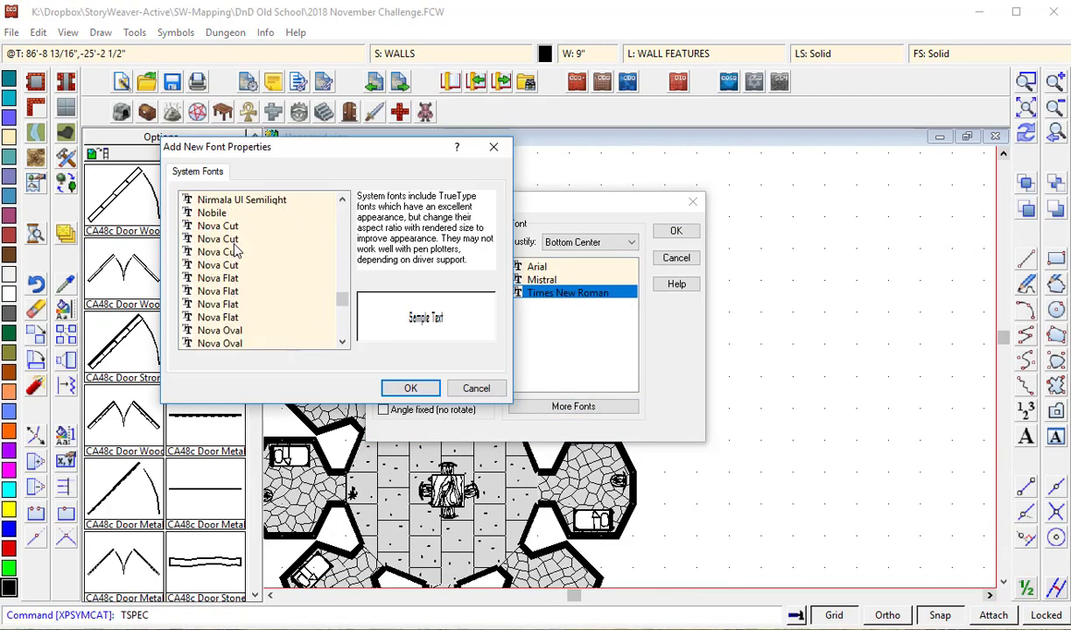
{"action": "scroll", "coordinate": [232, 262], "scroll_direction": "up", "scroll_amount": 5}
{"action": "left_click", "coordinate": [229, 306]}
{"action": "left_click", "coordinate": [230, 287]}
{"action": "scroll", "coordinate": [231, 273], "scroll_direction": "up", "scroll_amount": 7}
{"action": "scroll", "coordinate": [231, 267], "scroll_direction": "down", "scroll_amount": 13}
{"action": "left_click", "coordinate": [229, 251]}
{"action": "scroll", "coordinate": [231, 232], "scroll_direction": "down", "scroll_amount": 12}
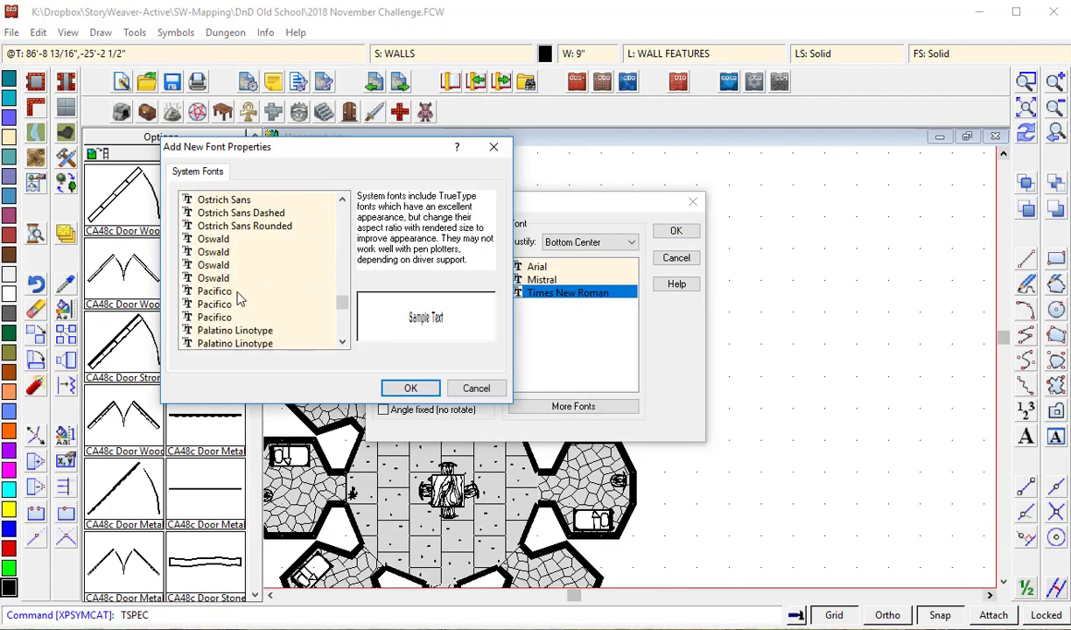
{"action": "left_click", "coordinate": [229, 254]}
{"action": "scroll", "coordinate": [225, 269], "scroll_direction": "down", "scroll_amount": 7}
{"action": "left_click", "coordinate": [410, 388]}
- Set the text height to 3 and accept the text properties
{"action": "left_click", "coordinate": [461, 241]}
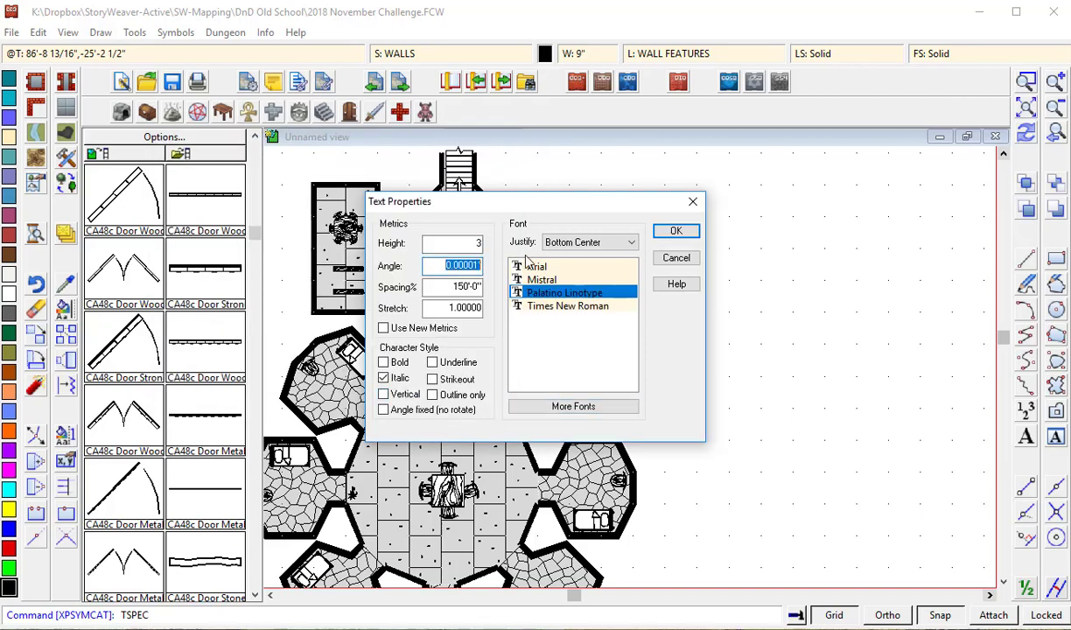
{"action": "key", "text": "Tab"}
{"action": "left_click", "coordinate": [676, 231]}
- Place number labels 1 at the entrance, 2 at the corridor, 3 to 9 counterclockwise around the cells and 10 in the hall
{"action": "left_click", "coordinate": [1025, 410]}
{"action": "left_click", "coordinate": [1025, 107]}
{"action": "left_click", "coordinate": [570, 212]}
{"action": "left_click", "coordinate": [570, 321]}
{"action": "left_click", "coordinate": [461, 357]}
{"action": "left_click", "coordinate": [437, 453]}
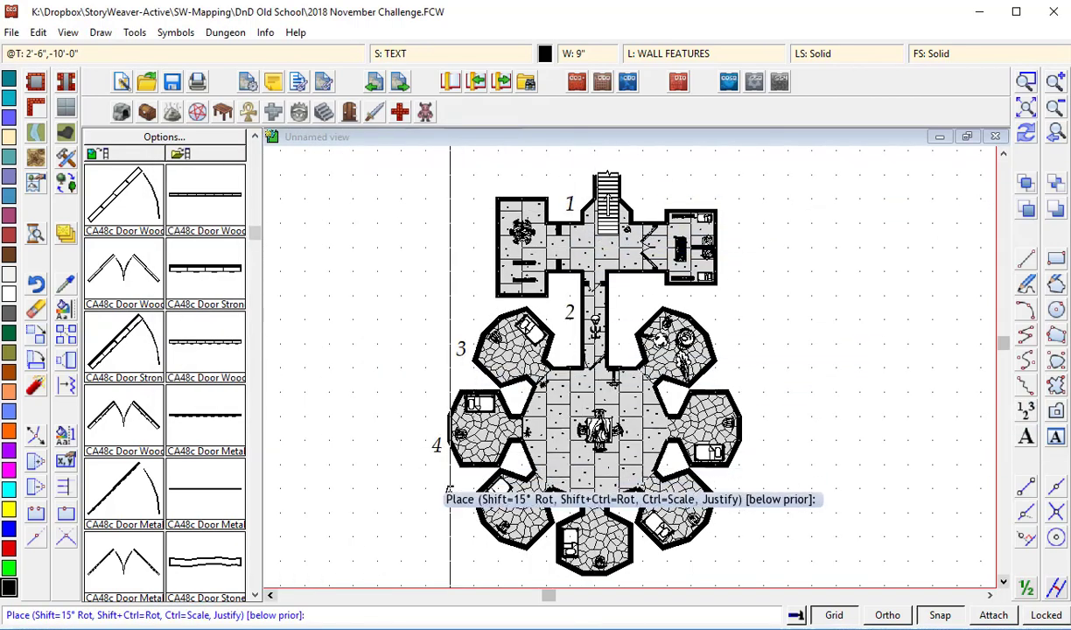
{"action": "left_click", "coordinate": [473, 538]}
{"action": "left_click", "coordinate": [630, 586]}
{"action": "left_click", "coordinate": [714, 549]}
{"action": "left_click", "coordinate": [751, 441]}
{"action": "left_click", "coordinate": [726, 332]}
{"action": "left_click", "coordinate": [580, 405]}
- Activate the sheet effects for the drawing, with the CA48 BW Dungeon preset
{"action": "left_click", "coordinate": [66, 234]}
{"action": "left_click", "coordinate": [568, 140]}
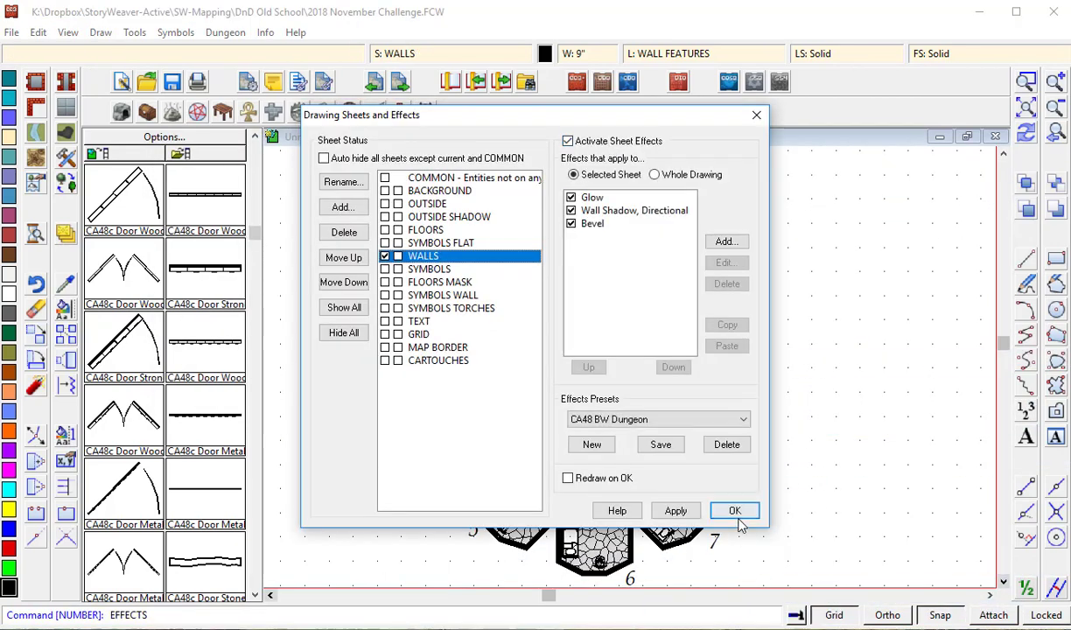
{"action": "left_click", "coordinate": [734, 511]}
{"action": "scroll", "coordinate": [569, 459], "scroll_direction": "up", "scroll_amount": 2}
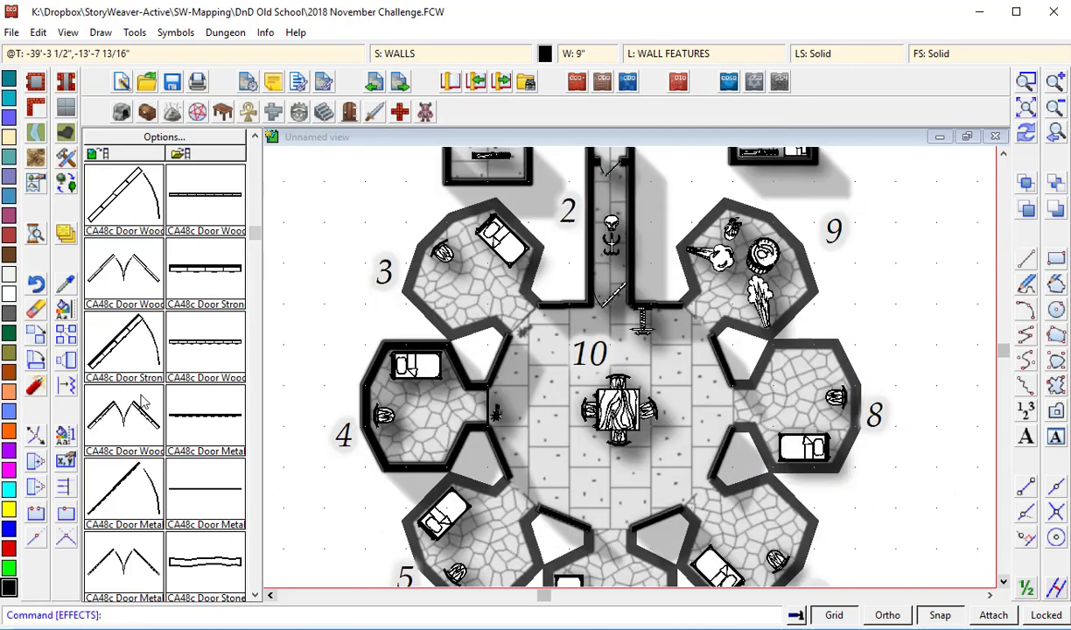
- Make WALLS the current layer and hide every other layer
{"action": "left_click", "coordinate": [685, 53]}
{"action": "left_click_drag", "start_coordinate": [616, 306], "coordinate": [616, 326]}
{"action": "left_click", "coordinate": [403, 411]}
{"action": "left_click", "coordinate": [658, 239]}
{"action": "left_click", "coordinate": [535, 487]}
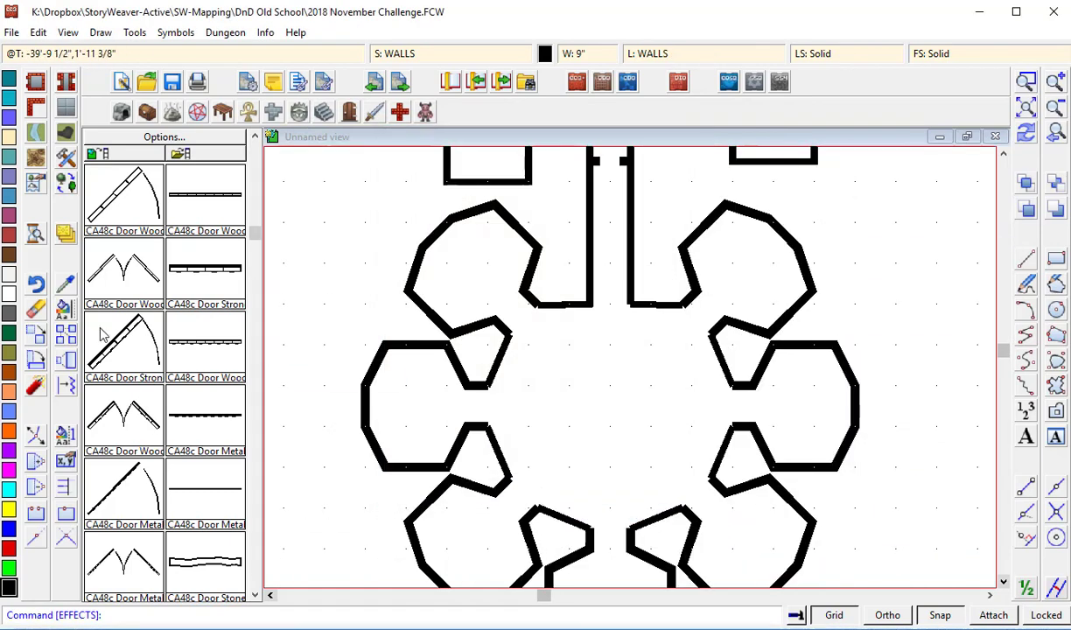
- Select all the wall entities and change their properties together so the sheet effects apply to them uniformly
{"action": "left_click", "coordinate": [66, 309]}
{"action": "scroll", "coordinate": [526, 175], "scroll_direction": "down", "scroll_amount": 2}
{"action": "left_click", "coordinate": [482, 164]}
{"action": "left_click", "coordinate": [781, 518]}
{"action": "right_click", "coordinate": [781, 518]}
{"action": "left_click", "coordinate": [800, 527]}
{"action": "left_click", "coordinate": [618, 432]}
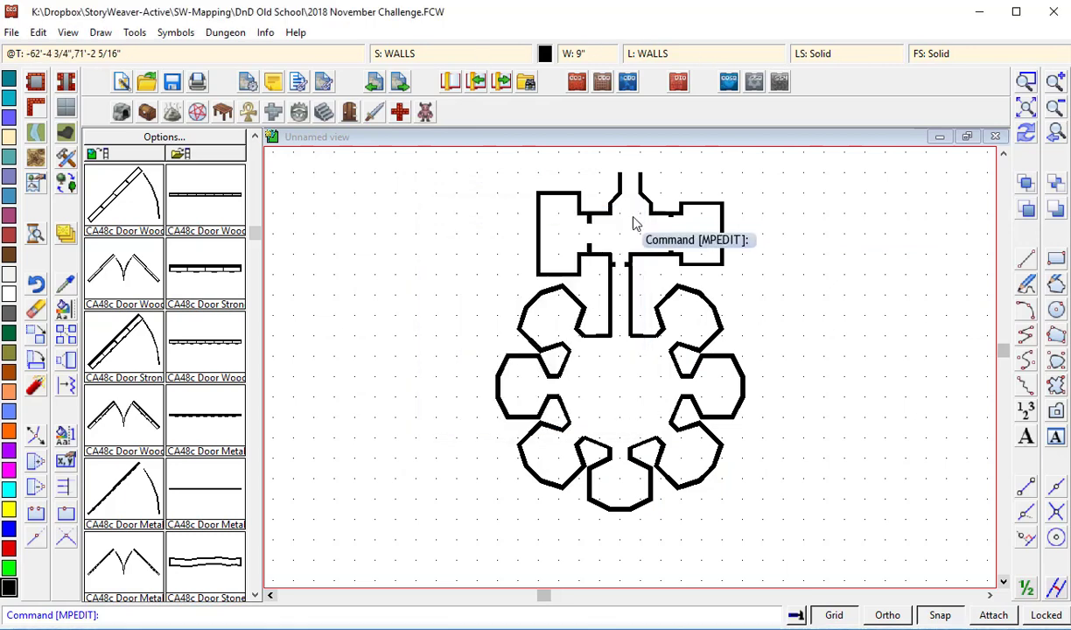
- Show all the hidden layers again
{"action": "left_click", "coordinate": [691, 53]}
{"action": "left_click", "coordinate": [535, 487]}
{"action": "left_click", "coordinate": [1026, 81]}
{"action": "left_click", "coordinate": [449, 160]}
{"action": "left_click", "coordinate": [806, 530]}
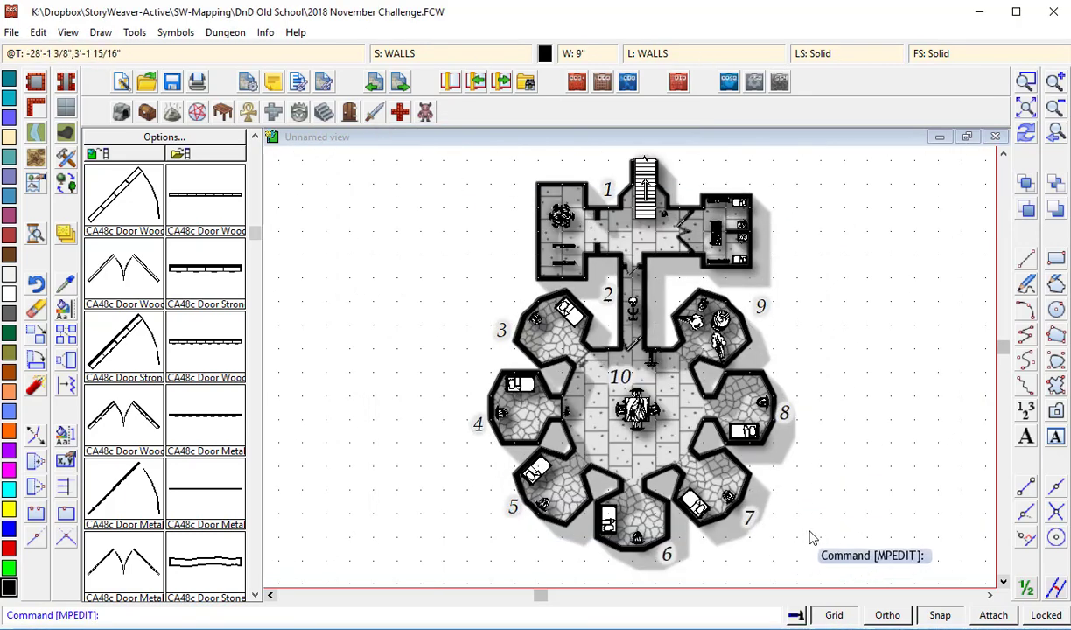
- Inspect the Blur effect settings of the FLOORS sheet
{"action": "left_click", "coordinate": [65, 233]}
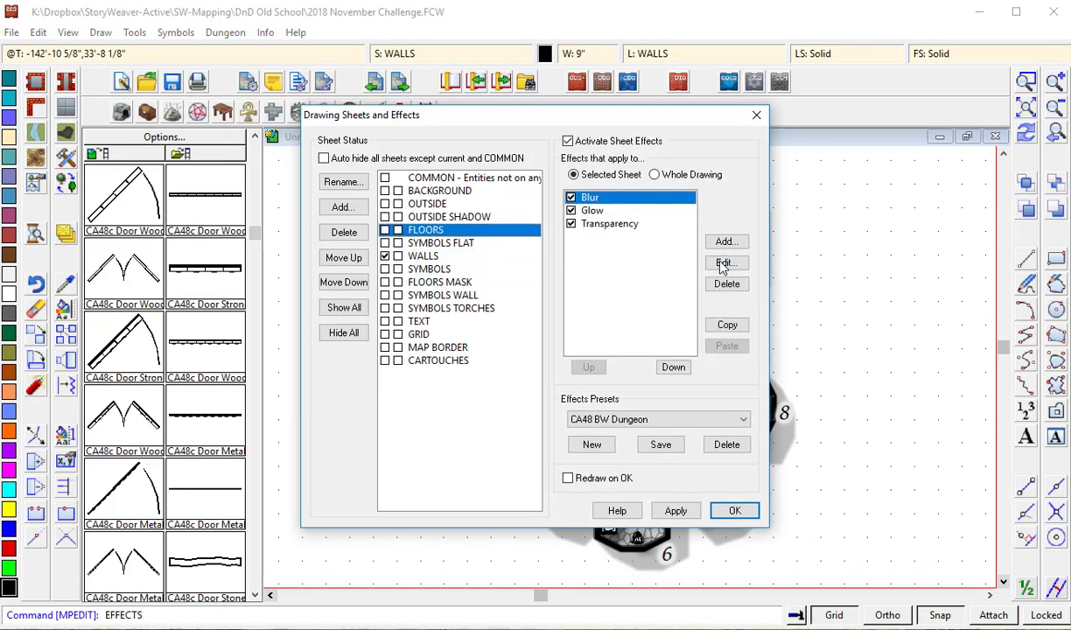
{"action": "left_click", "coordinate": [722, 266]}
{"action": "key", "text": "Escape"}
{"action": "left_click", "coordinate": [737, 507]}
- Place a multi-line text column of the numbers 1 to 7, 9 and 10, justified Top Right, to the right of the map
{"action": "left_click", "coordinate": [1027, 441]}
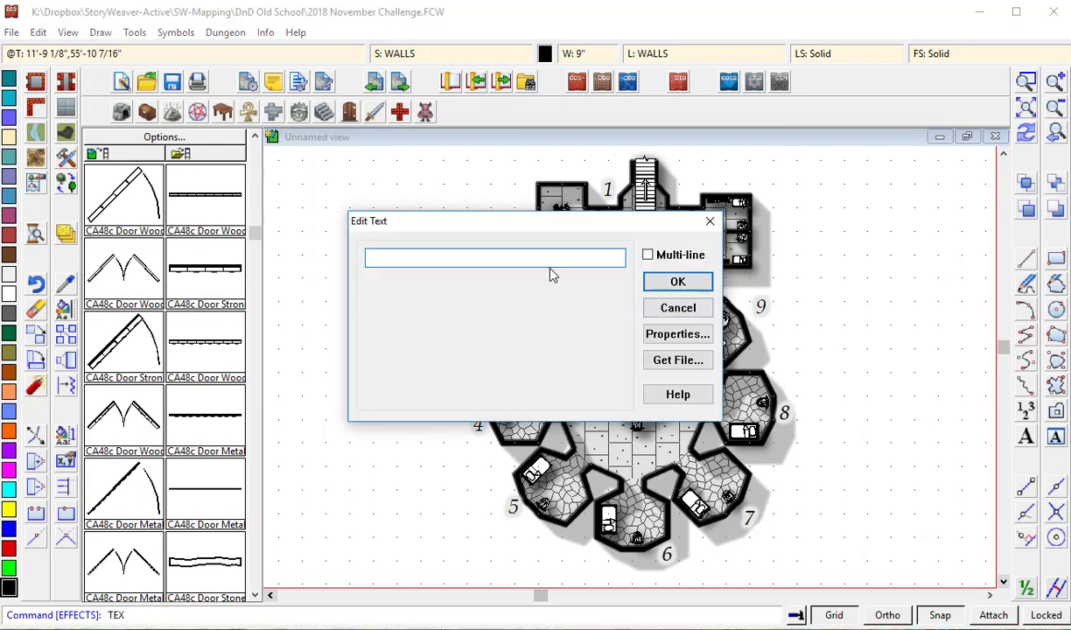
{"action": "key", "text": "Escape"}
{"action": "left_click", "coordinate": [1027, 442]}
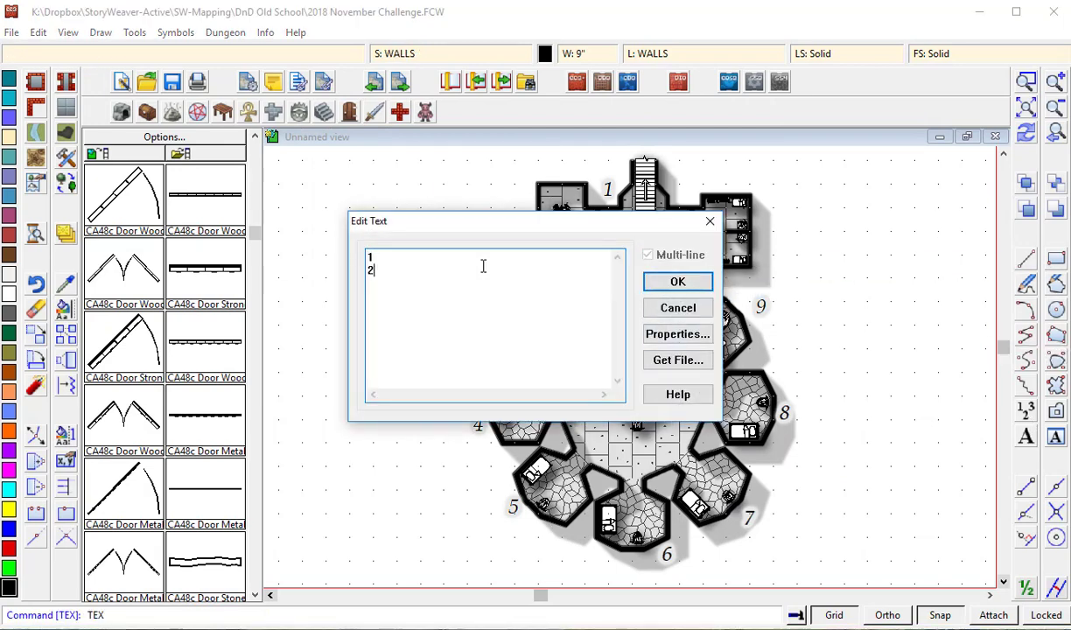
{"action": "left_click", "coordinate": [679, 334]}
{"action": "left_click", "coordinate": [606, 242]}
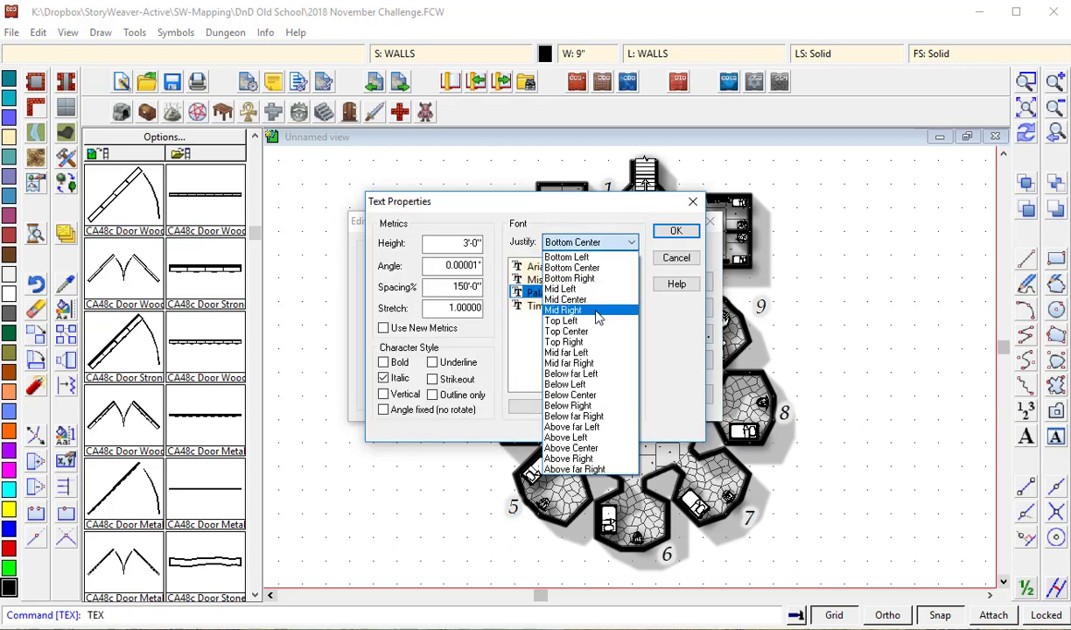
{"action": "left_click", "coordinate": [581, 342]}
{"action": "left_click", "coordinate": [679, 234]}
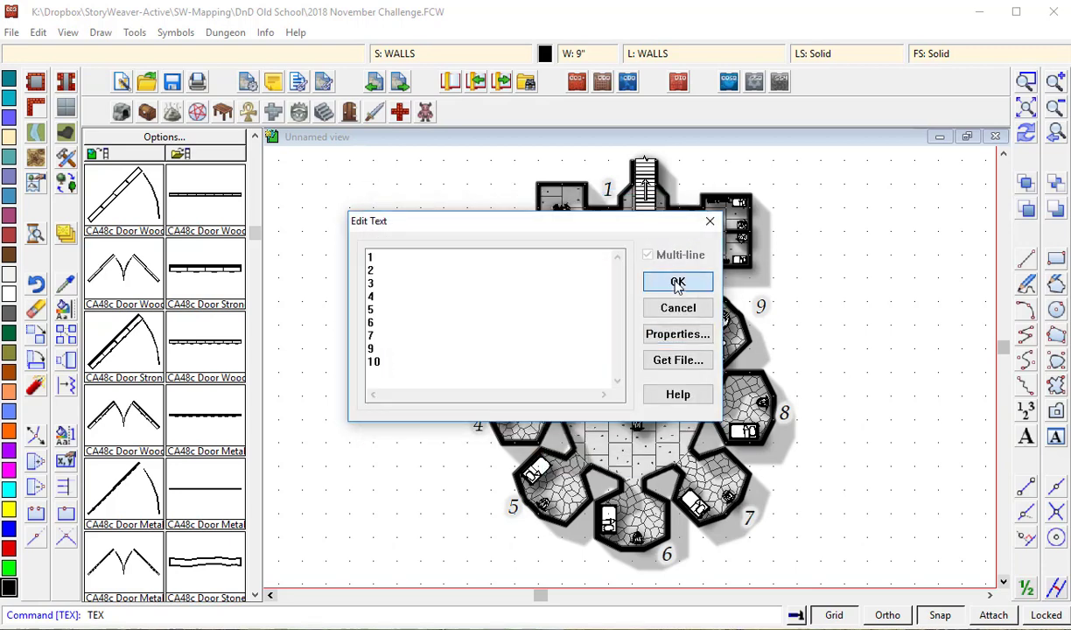
{"action": "left_click", "coordinate": [679, 283]}
{"action": "left_click", "coordinate": [856, 182]}
- Place a multi-line room-name legend beside the numbers, from "Entrance & Gaurds Quarters" and "Magical Kill Hall" to "Majical Cleansing Room" and "Ward"
{"action": "left_click_drag", "start_coordinate": [482, 221], "coordinate": [160, 370]}
{"action": "left_click", "coordinate": [329, 404]}
{"action": "left_click", "coordinate": [239, 424]}
{"action": "type", "text": "Entrance & Gaurds Quarters"}
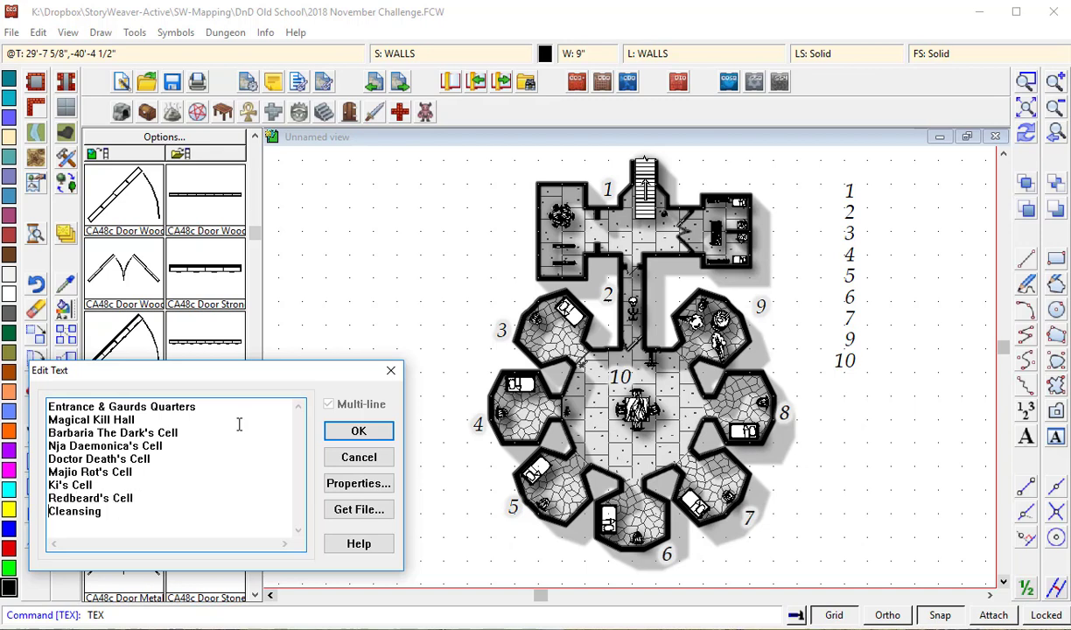
{"action": "key", "text": "Return"}
{"action": "type", "text": "Ward"}
{"action": "left_click", "coordinate": [359, 430]}
{"action": "left_click", "coordinate": [989, 595]}
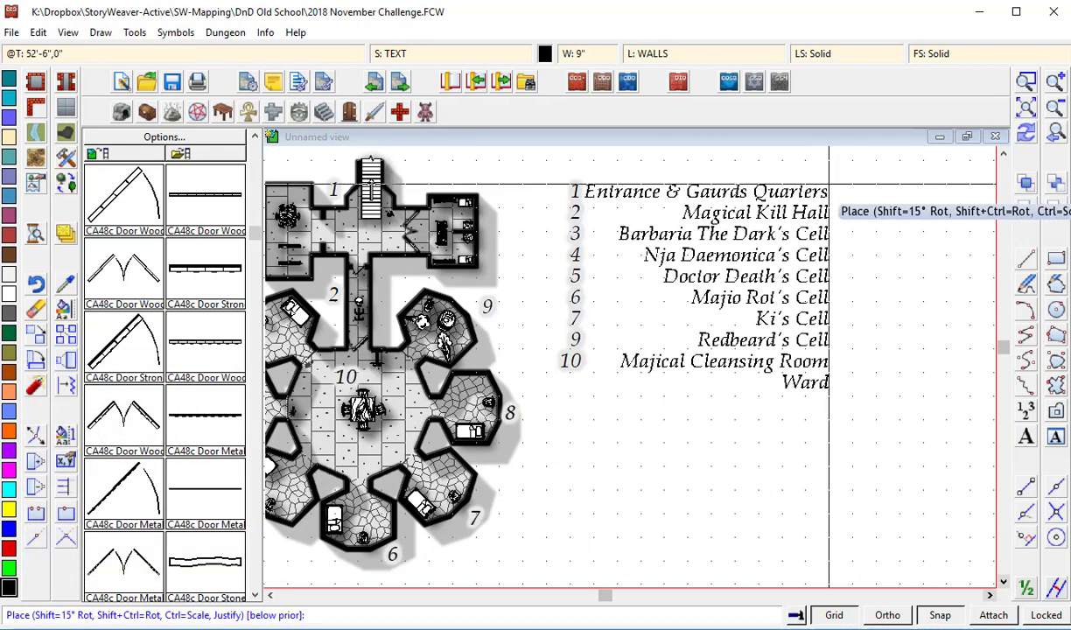
{"action": "left_click", "coordinate": [829, 183]}
- Change the room-name legend's text justification to Top Left
{"action": "left_click", "coordinate": [66, 316]}
{"action": "left_click", "coordinate": [815, 389]}
{"action": "right_click", "coordinate": [813, 396]}
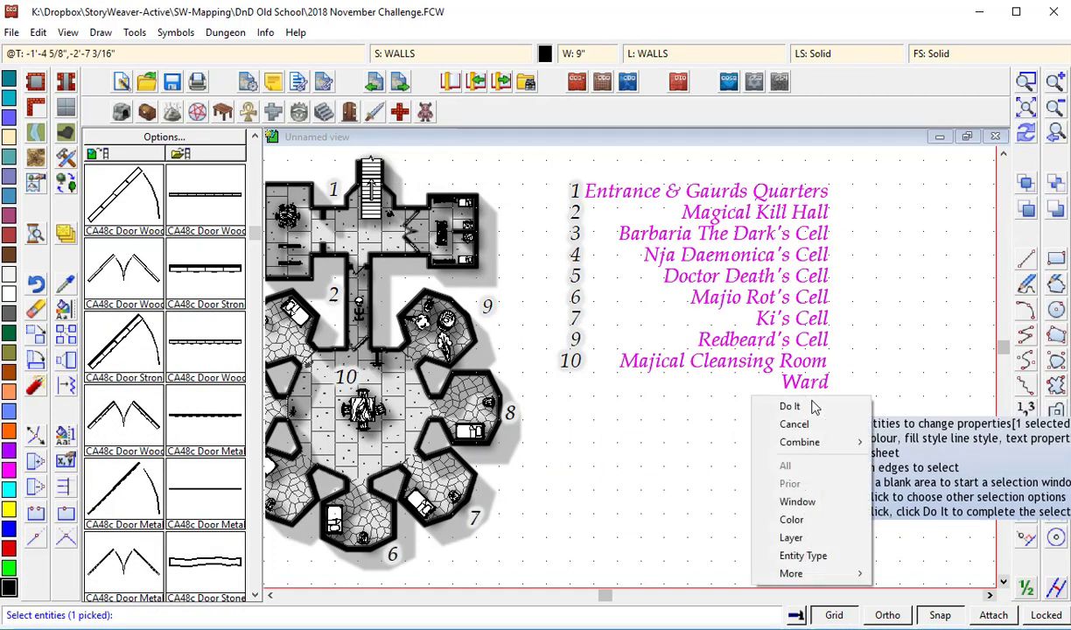
{"action": "left_click", "coordinate": [814, 407]}
{"action": "left_click", "coordinate": [545, 336]}
{"action": "left_click", "coordinate": [588, 242]}
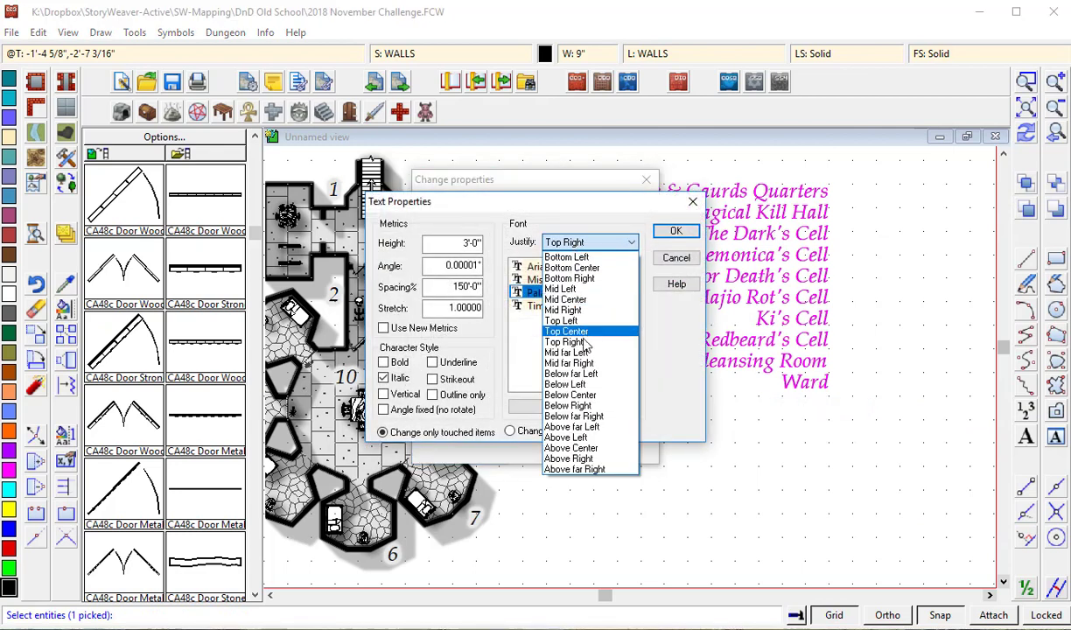
{"action": "left_click", "coordinate": [585, 352]}
{"action": "left_click", "coordinate": [588, 243]}
{"action": "left_click", "coordinate": [578, 321]}
{"action": "left_click", "coordinate": [675, 231]}
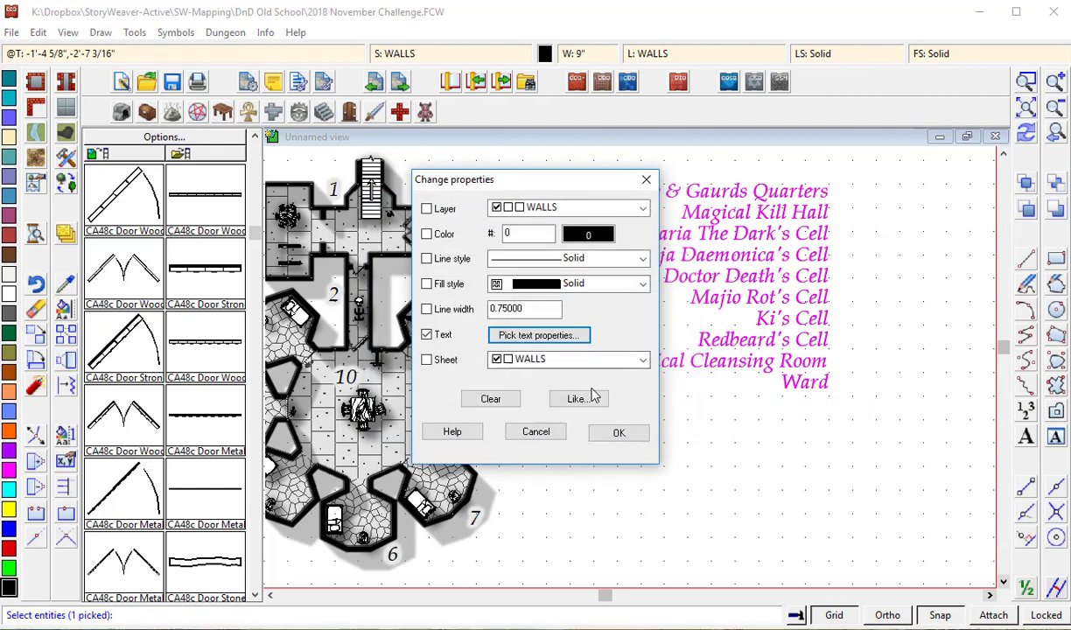
{"action": "left_click", "coordinate": [618, 432]}
- Move the room-name legend back beside the room-number column
{"action": "left_click", "coordinate": [39, 306]}
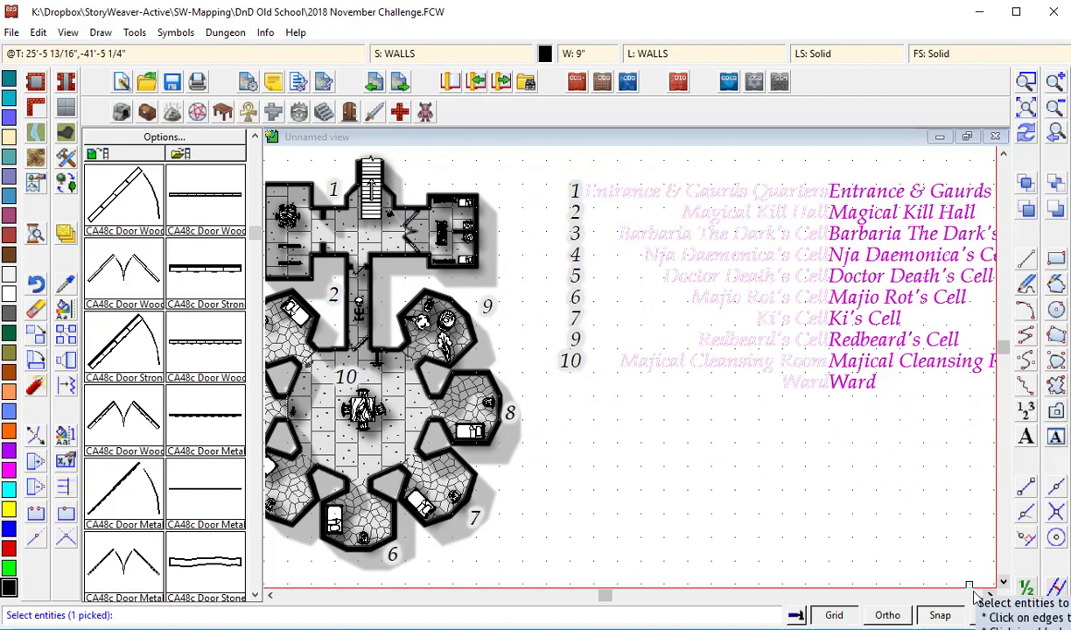
{"action": "left_click", "coordinate": [956, 624]}
{"action": "right_click", "coordinate": [864, 335]}
{"action": "left_click", "coordinate": [865, 347]}
{"action": "left_click", "coordinate": [875, 315]}
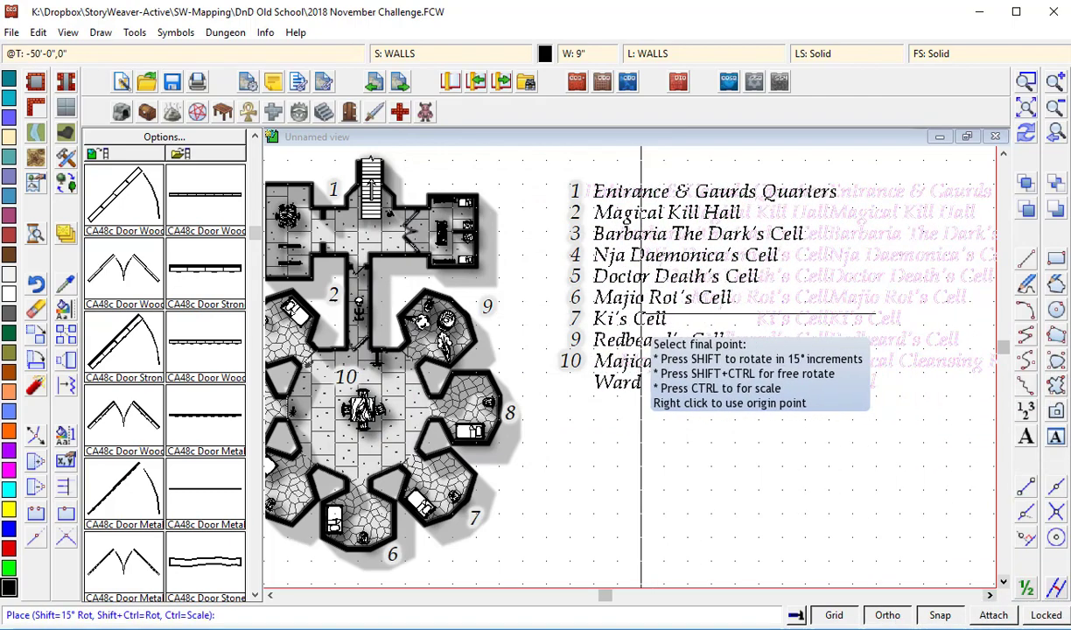
{"action": "left_click", "coordinate": [628, 315]}
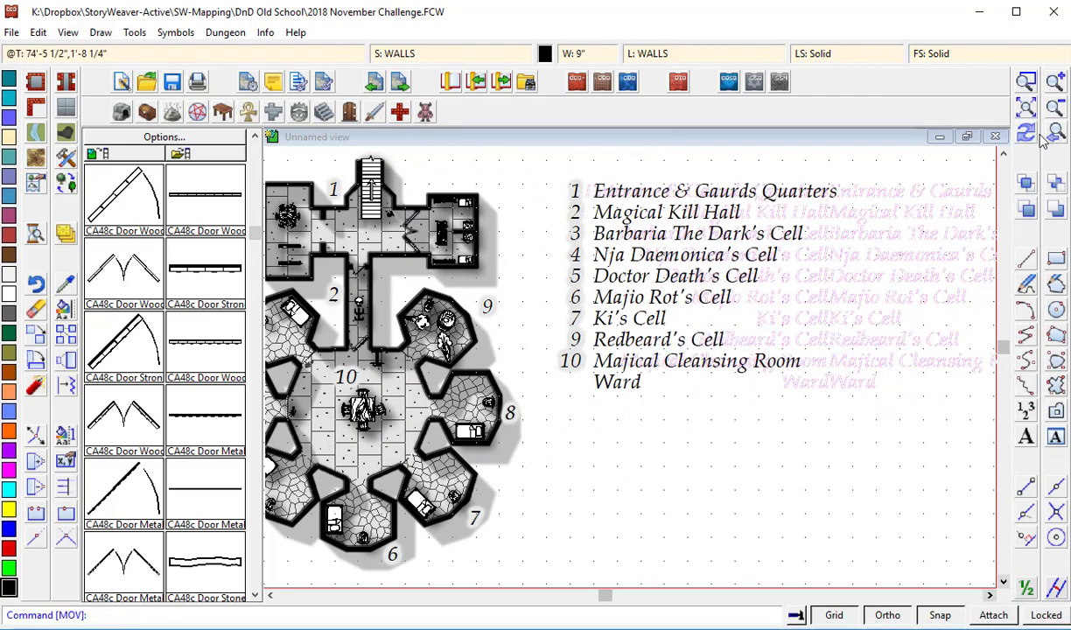
- Move the room-number column and the room-name legend down together to make space for a title above them
{"action": "left_click", "coordinate": [1056, 107]}
{"action": "left_click", "coordinate": [1026, 107]}
{"action": "left_click", "coordinate": [36, 334]}
{"action": "left_click", "coordinate": [658, 350]}
{"action": "right_click", "coordinate": [619, 364]}
{"action": "left_click", "coordinate": [645, 373]}
{"action": "left_click", "coordinate": [649, 376]}
{"action": "left_click", "coordinate": [649, 531]}
- Place the large italic title text "The Doom Mage Prison of" above the legend
{"action": "left_click", "coordinate": [1026, 436]}
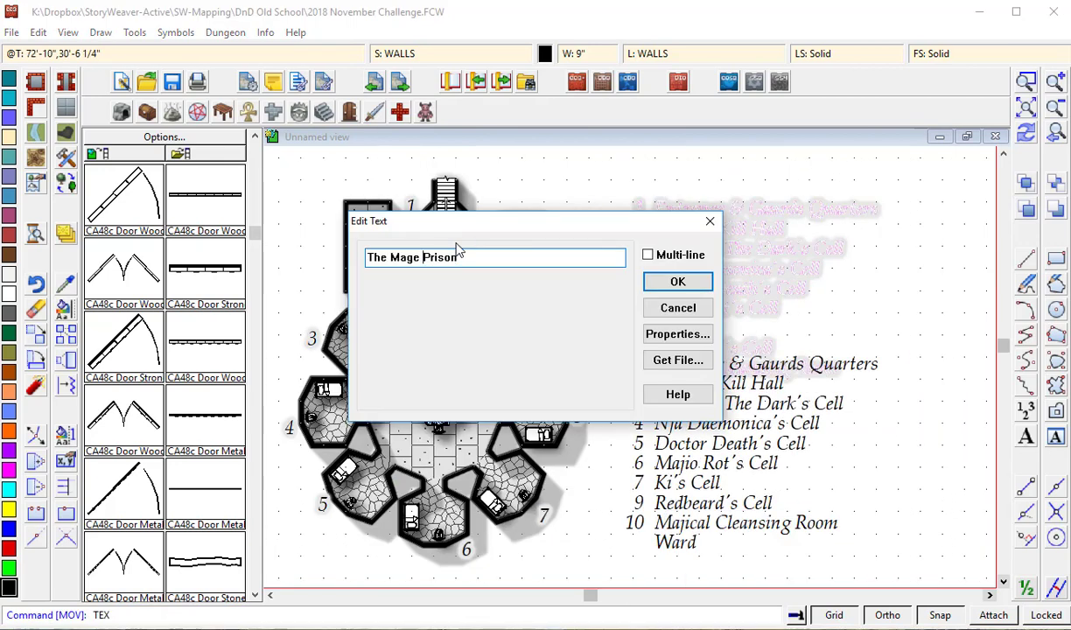
{"action": "type", "text": "of"}
{"action": "left_click", "coordinate": [678, 334]}
{"action": "left_click", "coordinate": [674, 232]}
{"action": "left_click", "coordinate": [678, 281]}
{"action": "left_click", "coordinate": [888, 168]}
- Place "Lord Buian" as the second title line and a smaller "the 5th" beneath its end
{"action": "type", "text": "Lord Buian"}
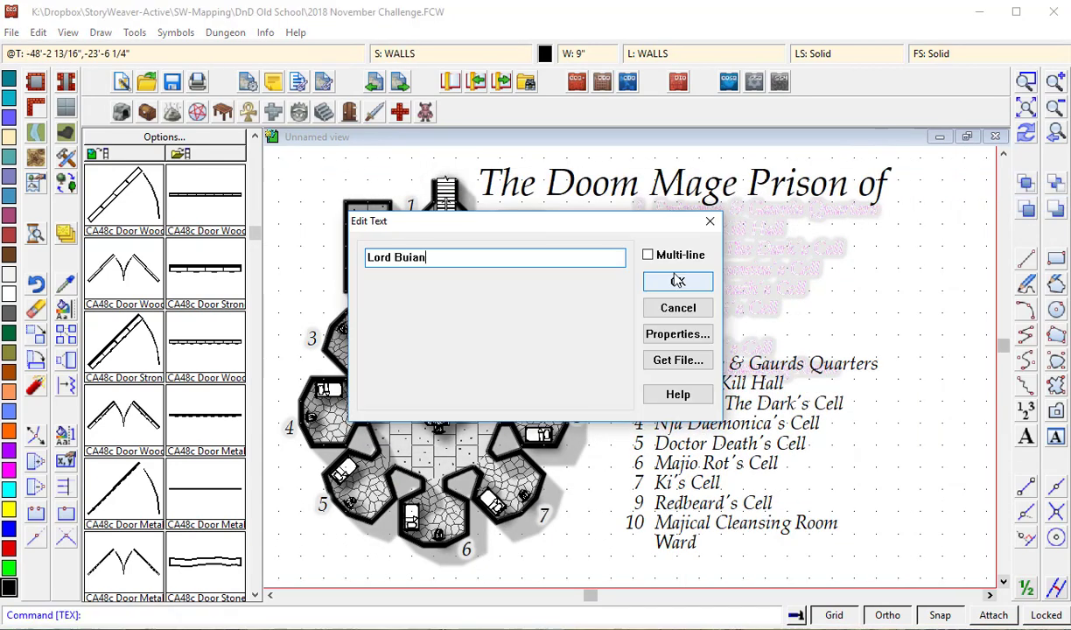
{"action": "left_click", "coordinate": [677, 282]}
{"action": "left_click", "coordinate": [797, 214]}
{"action": "type", "text": "the 5th"}
{"action": "left_click", "coordinate": [678, 335]}
{"action": "left_click", "coordinate": [675, 232]}
{"action": "left_click", "coordinate": [842, 244]}
- Move the numbers and legend up closer to the title, and place "(c) 2018 StoryWeaver Games" below the legend
{"action": "left_click", "coordinate": [36, 334]}
{"action": "left_click", "coordinate": [712, 391]}
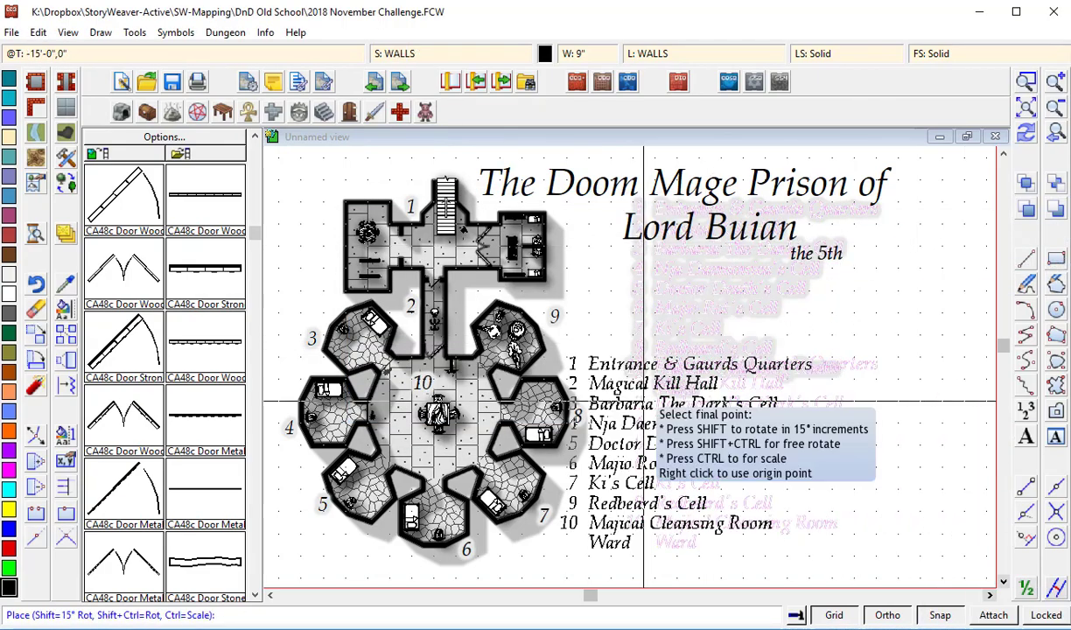
{"action": "left_click", "coordinate": [1026, 438]}
{"action": "type", "text": "(c) 2018 StoryWeaver Games"}
{"action": "left_click", "coordinate": [678, 281]}
{"action": "left_click", "coordinate": [898, 531]}
- Redraw the map and check the sheet effects assigned to the FLOORS sheet
{"action": "left_click", "coordinate": [1026, 132]}
{"action": "left_click", "coordinate": [66, 234]}
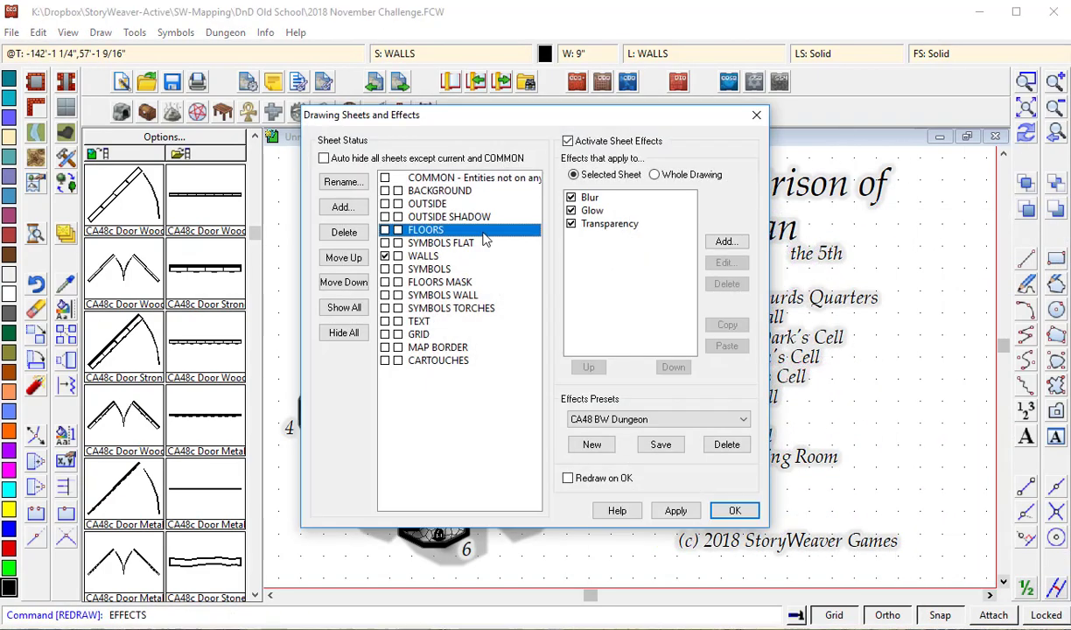
{"action": "left_click", "coordinate": [734, 509]}
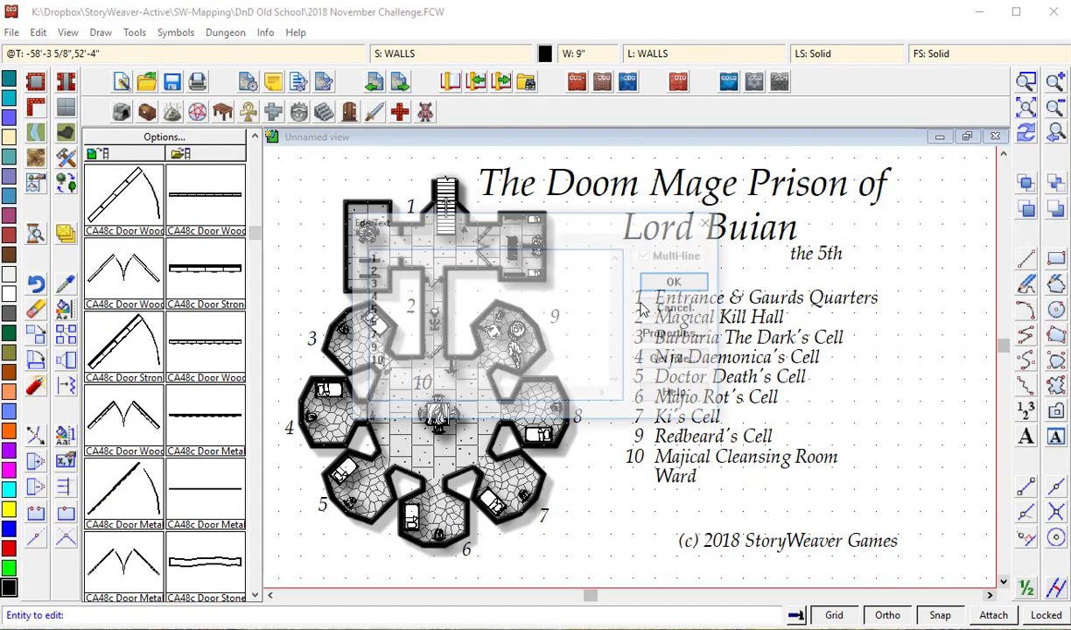
- Save the finished map as an image file named 2018 November Challenge in the DnD Old School folder
{"action": "left_click", "coordinate": [12, 33]}
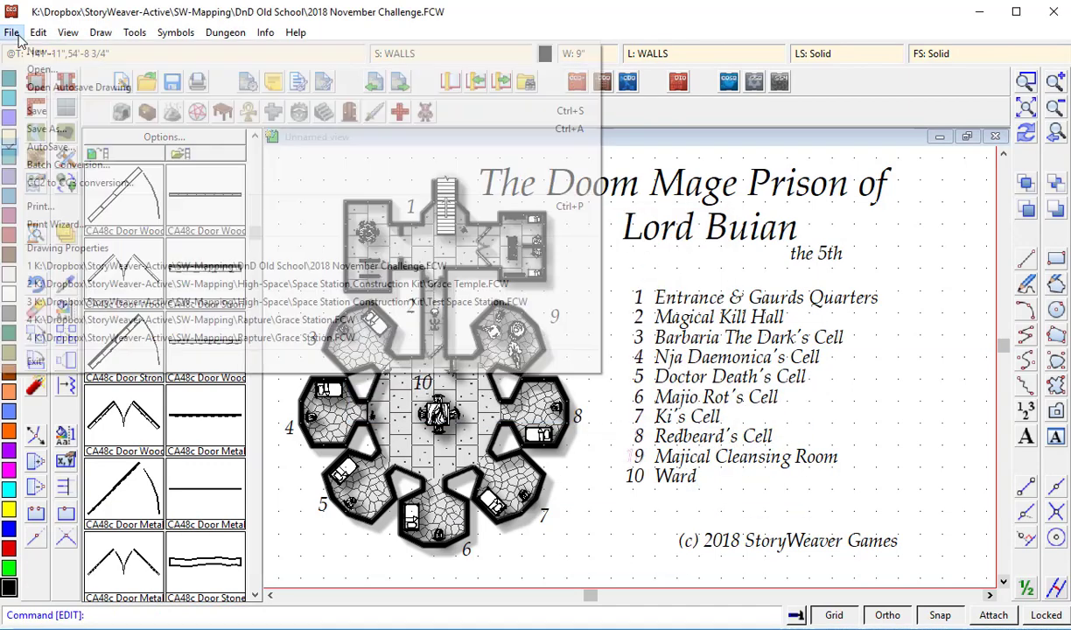
{"action": "left_click", "coordinate": [35, 141]}
{"action": "left_click", "coordinate": [560, 477]}
{"action": "left_click", "coordinate": [476, 595]}
{"action": "left_click", "coordinate": [807, 454]}
{"action": "left_click", "coordinate": [273, 153]}
{"action": "left_click", "coordinate": [923, 567]}
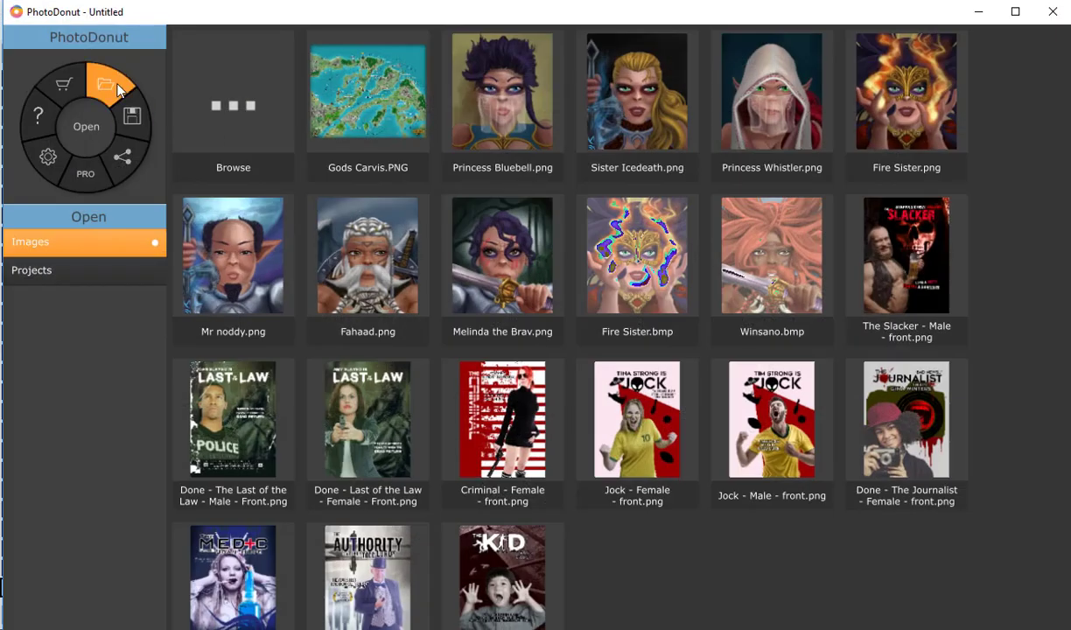
- Open the exported map image in PhotoDonut at 2400 by 1490 pixels
{"action": "left_click", "coordinate": [235, 105]}
{"action": "double_click", "coordinate": [748, 328]}
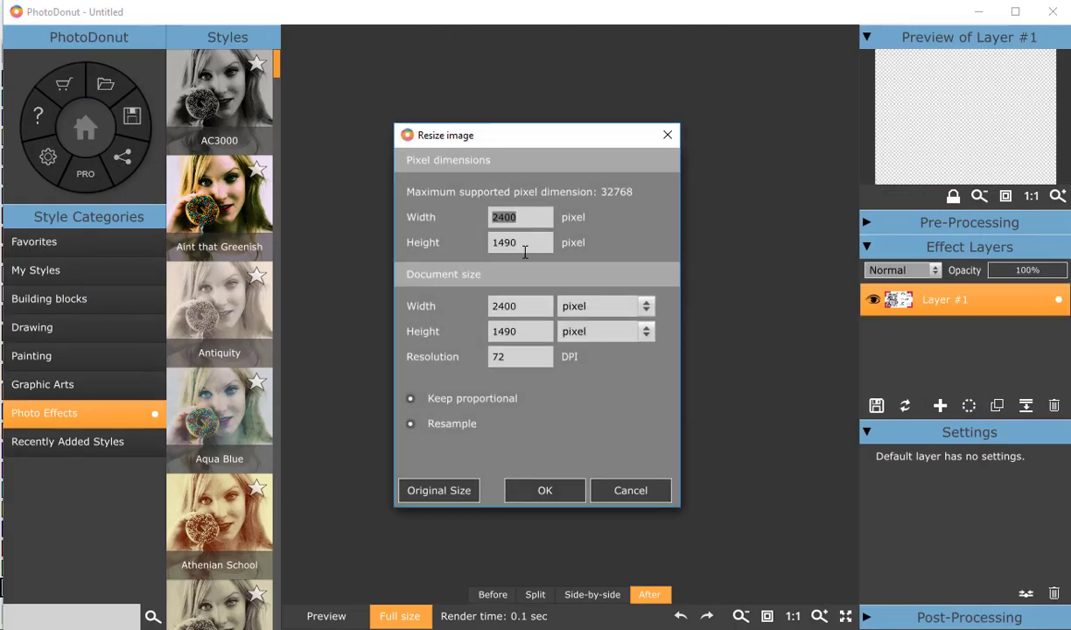
{"action": "key", "text": "Return"}
- Try the Antiquity, Athenian School and Autumn Spring photo effects on the map
{"action": "left_click", "coordinate": [221, 278]}
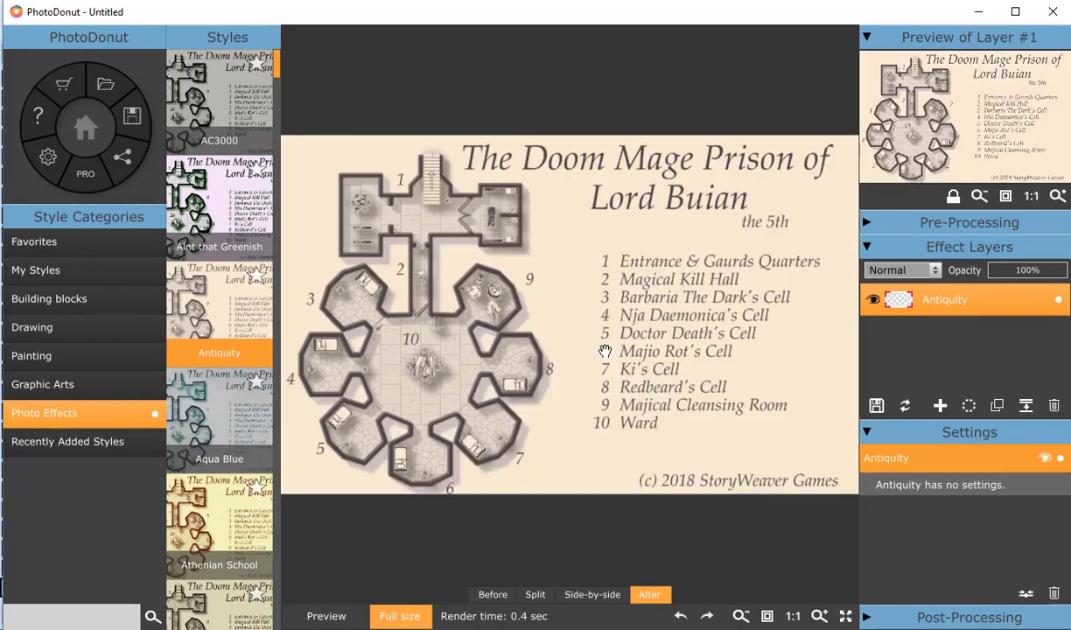
{"action": "left_click", "coordinate": [221, 516]}
{"action": "scroll", "coordinate": [518, 333], "scroll_direction": "up", "scroll_amount": 3}
{"action": "scroll", "coordinate": [219, 560], "scroll_direction": "down", "scroll_amount": 1}
{"action": "left_click", "coordinate": [219, 584]}
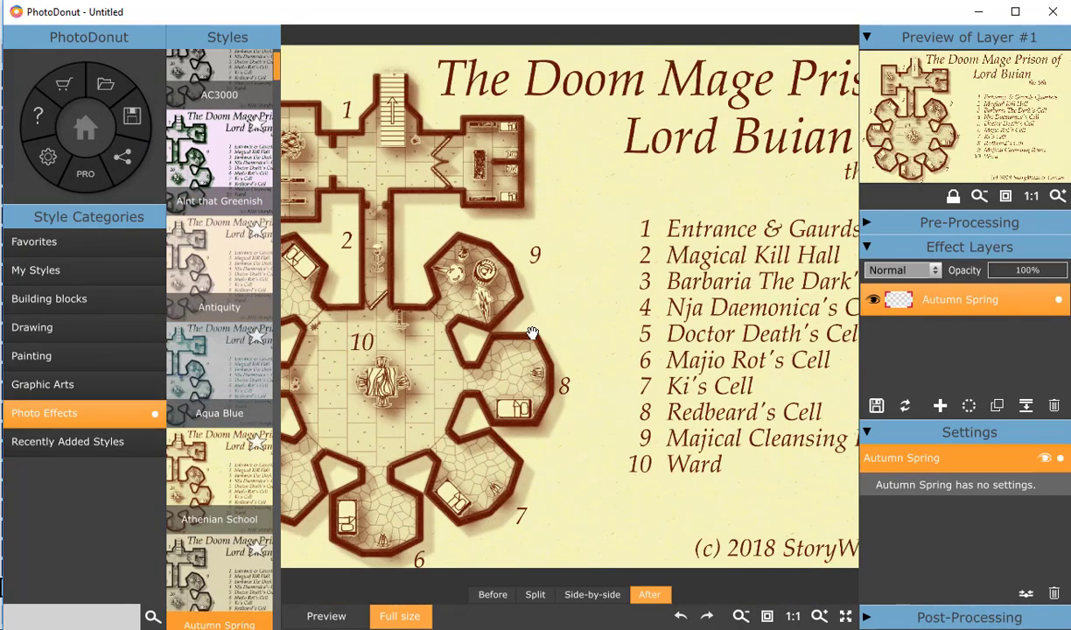
{"action": "scroll", "coordinate": [530, 334], "scroll_direction": "down", "scroll_amount": 3}
- Apply the favorite style Master Mapping 01 to the map and save the image as Doom Made Prison.jpg
{"action": "left_click", "coordinate": [96, 243]}
{"action": "left_click", "coordinate": [219, 328]}
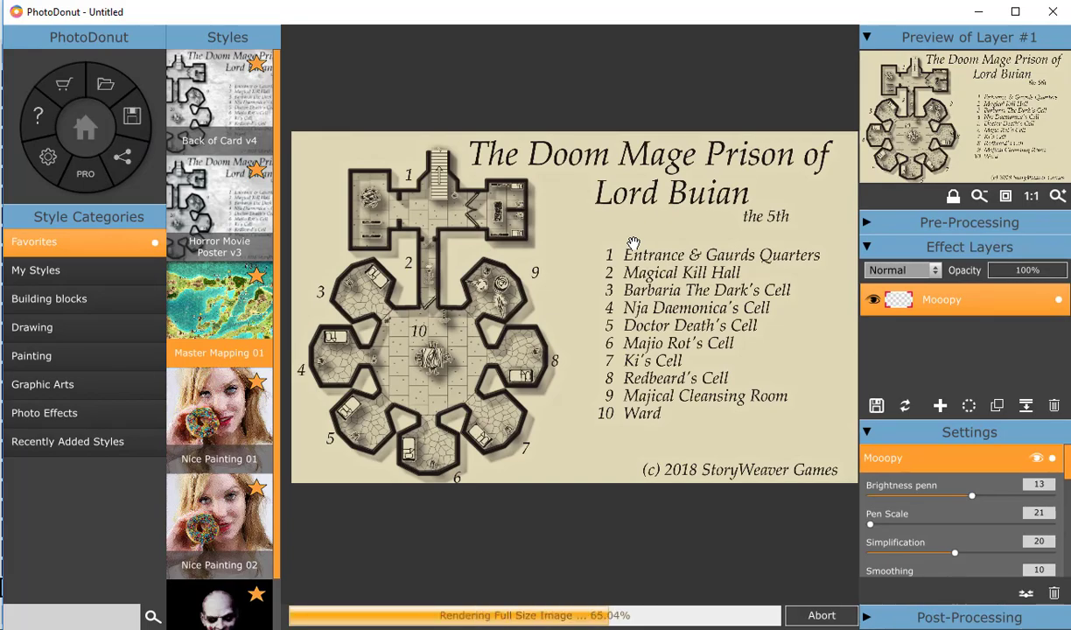
{"action": "scroll", "coordinate": [633, 243], "scroll_direction": "up", "scroll_amount": 2}
{"action": "scroll", "coordinate": [744, 332], "scroll_direction": "down", "scroll_amount": 3}
{"action": "scroll", "coordinate": [801, 402], "scroll_direction": "up", "scroll_amount": 2}
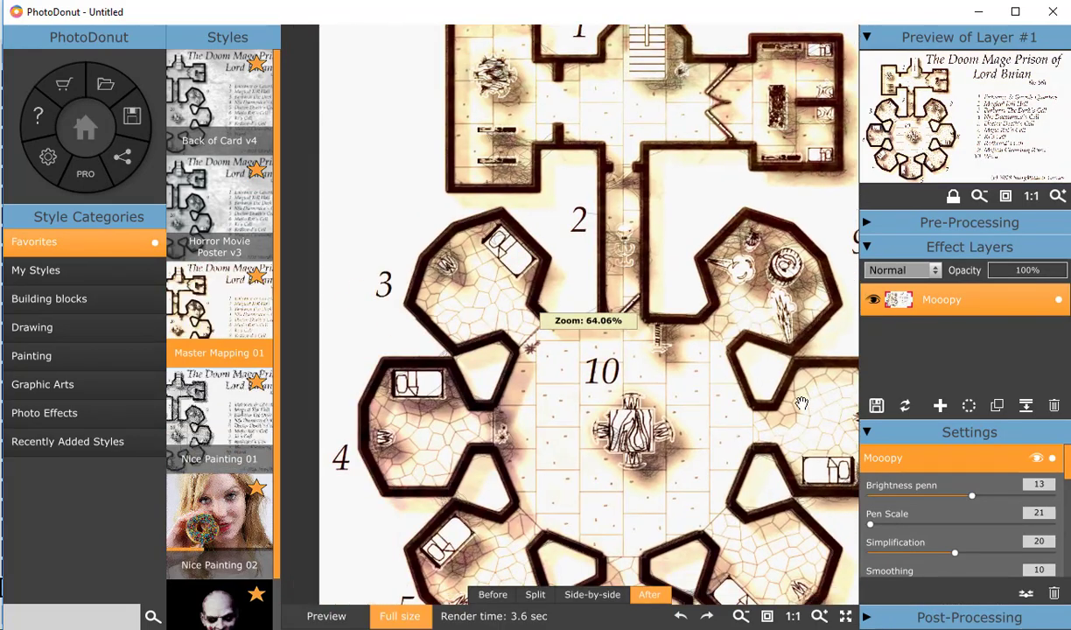
{"action": "scroll", "coordinate": [800, 402], "scroll_direction": "down", "scroll_amount": 4}
{"action": "key", "text": "ctrl+s"}
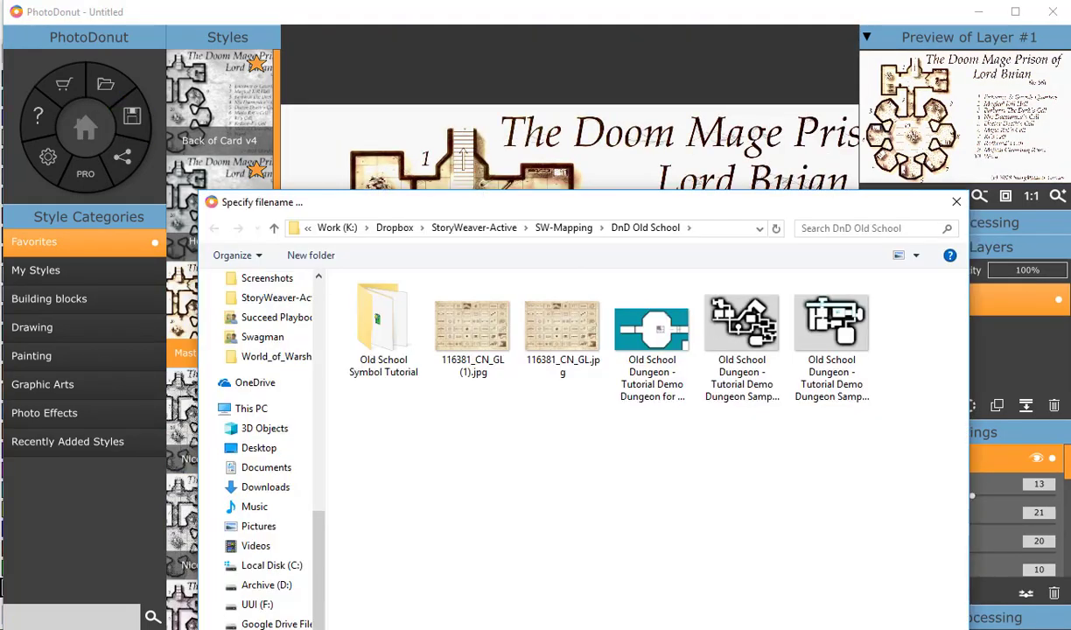
{"action": "key", "text": "Escape"}
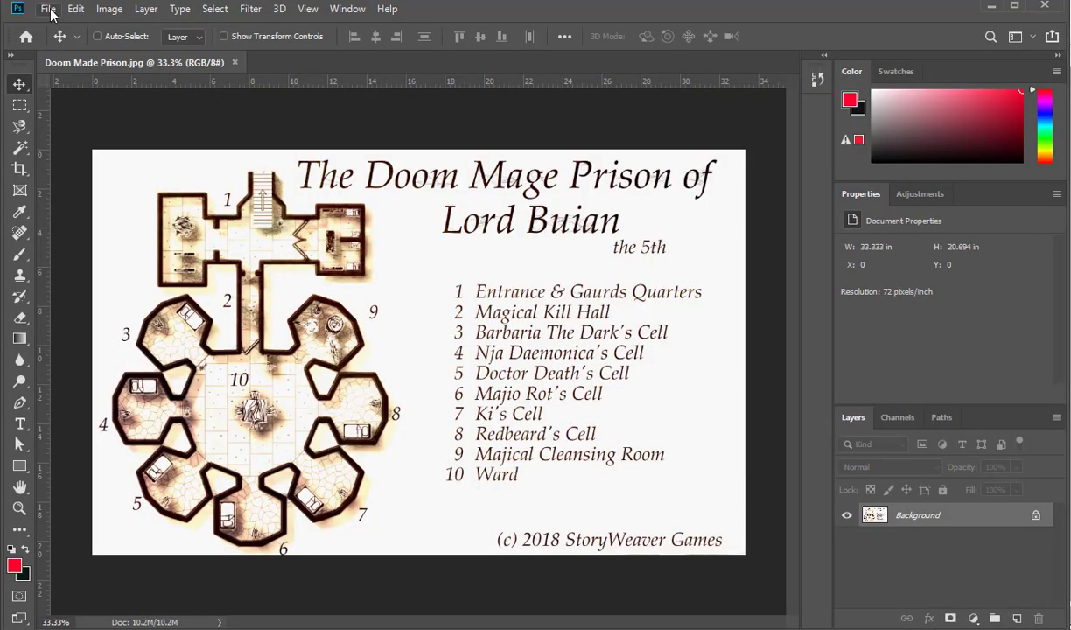
- In Photoshop, turn the Background of Doom Made Prison.jpg into a regular layer and add an empty layer beneath it
{"action": "left_click", "coordinate": [48, 9]}
{"action": "left_click", "coordinate": [892, 382]}
{"action": "left_click", "coordinate": [1060, 55]}
{"action": "left_click", "coordinate": [1016, 193]}
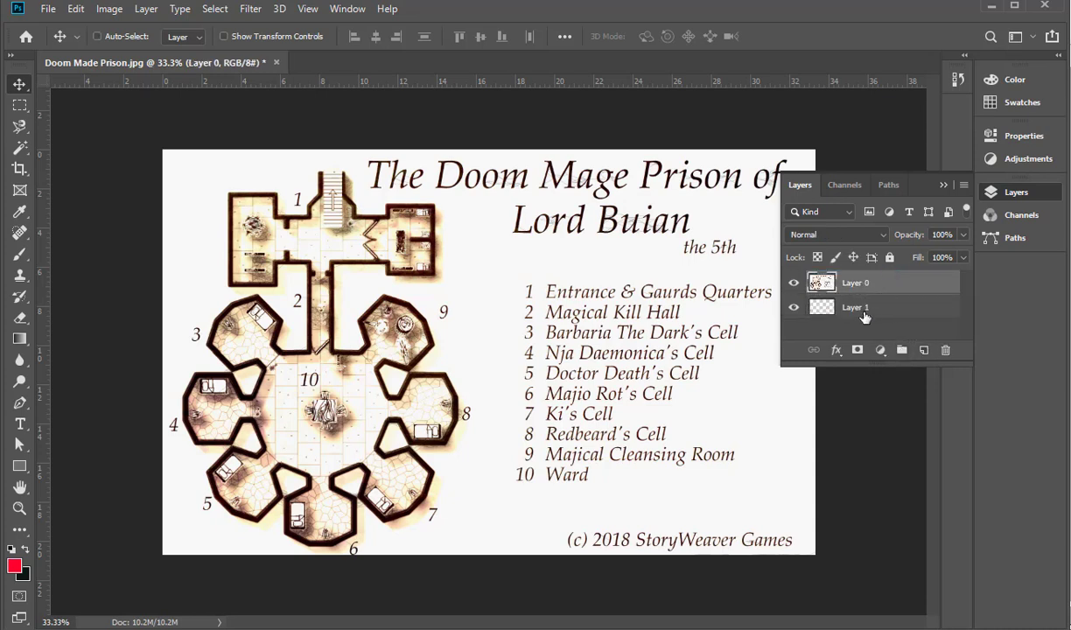
- Place the paper texture bg014.jpg from SW-ArtResources > Papers as a linked layer beneath Layer 0
{"action": "left_click", "coordinate": [49, 9]}
{"action": "left_click", "coordinate": [106, 333]}
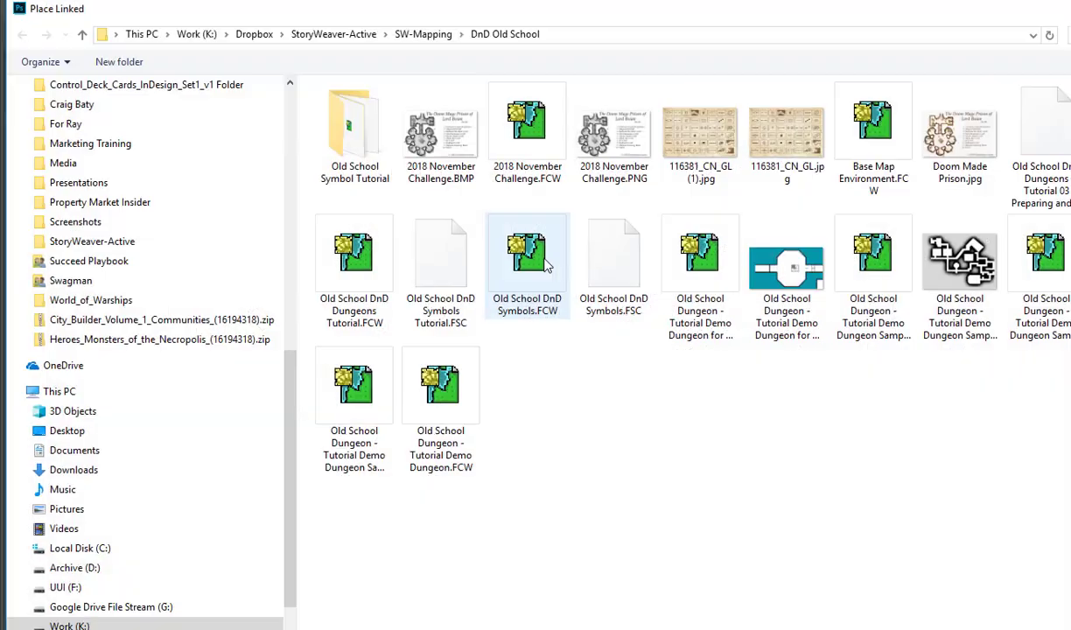
{"action": "left_click", "coordinate": [345, 35]}
{"action": "left_click", "coordinate": [391, 163]}
{"action": "double_click", "coordinate": [391, 162]}
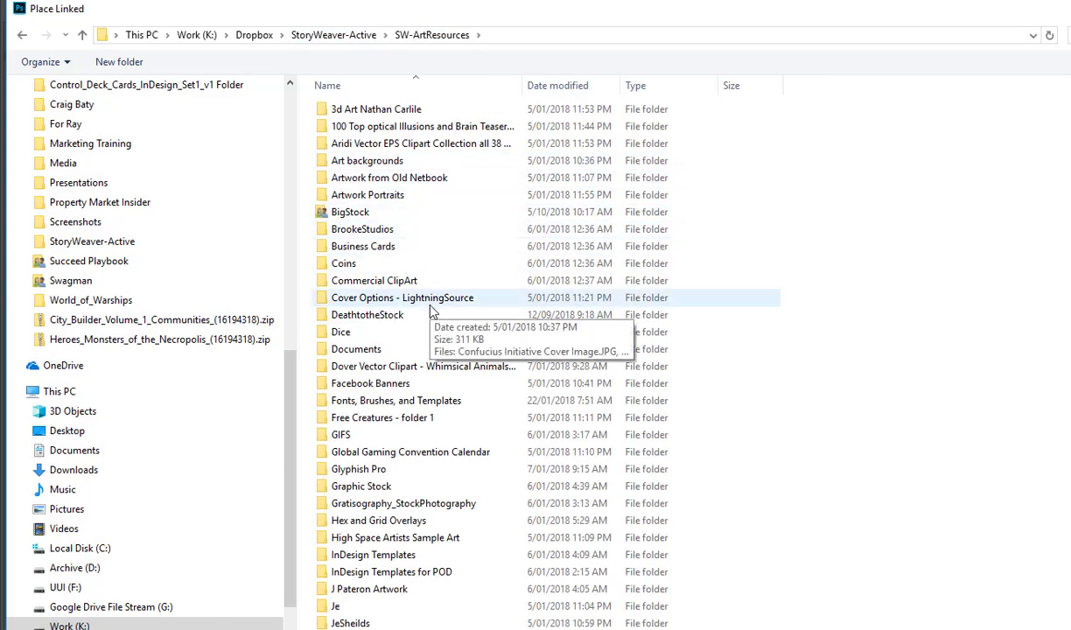
{"action": "scroll", "coordinate": [429, 312], "scroll_direction": "down", "scroll_amount": 2}
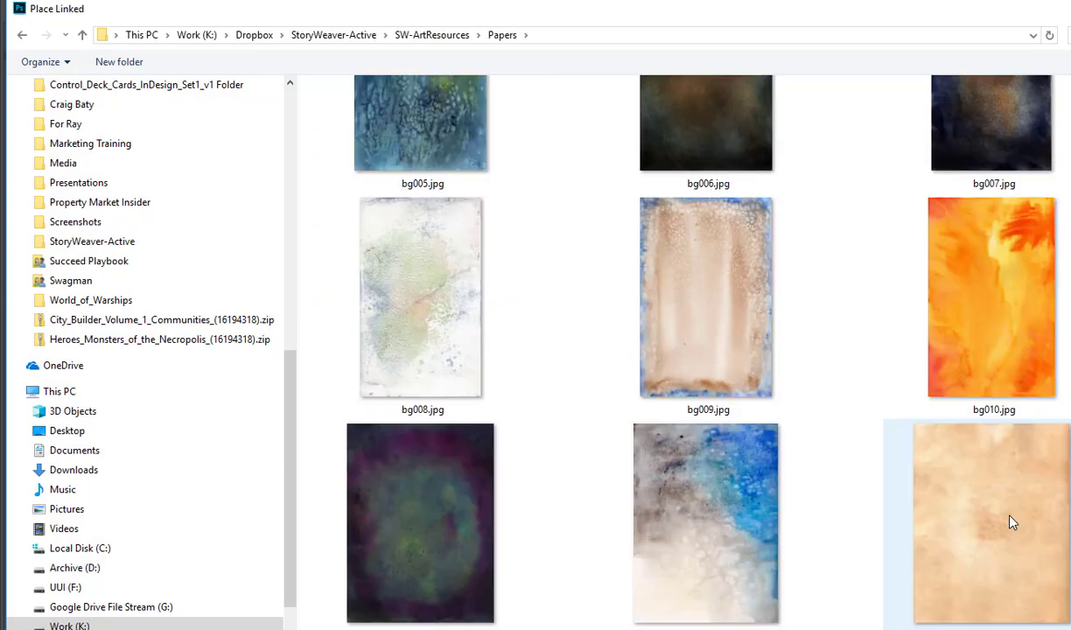
{"action": "double_click", "coordinate": [965, 491]}
- Rotate the bg014 texture about 84° and enlarge it to about 333% by 335% to cover the whole canvas
{"action": "left_click_drag", "start_coordinate": [553, 326], "coordinate": [281, 221]}
{"action": "left_click_drag", "start_coordinate": [333, 364], "coordinate": [494, 551]}
{"action": "left_click_drag", "start_coordinate": [546, 185], "coordinate": [523, 562]}
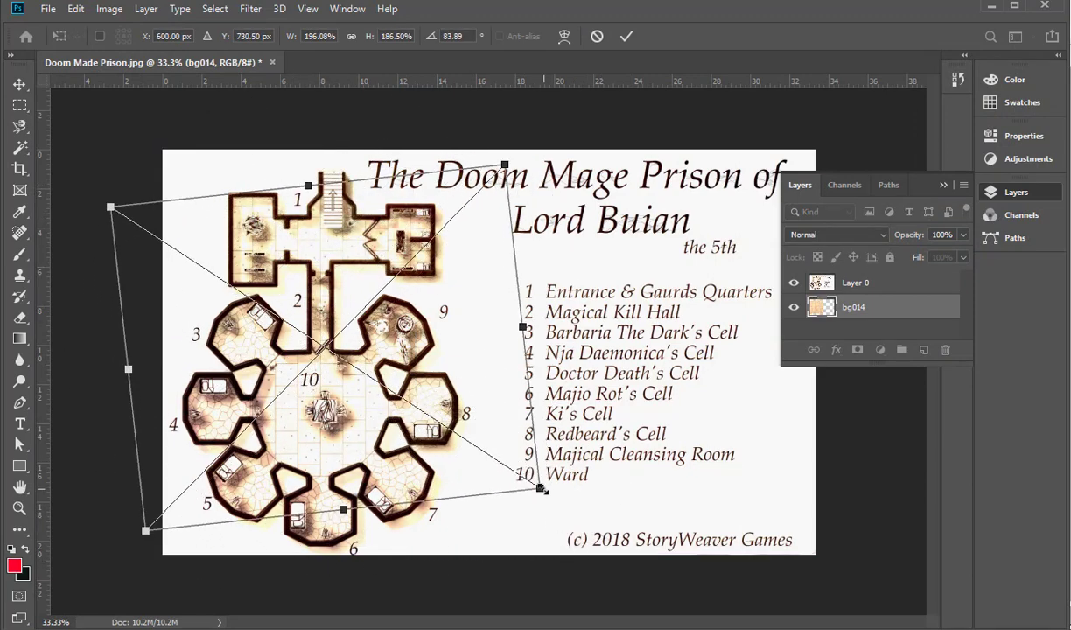
{"action": "left_click_drag", "start_coordinate": [543, 491], "coordinate": [875, 629]}
{"action": "left_click_drag", "start_coordinate": [554, 471], "coordinate": [550, 413]}
{"action": "key", "text": "Return"}
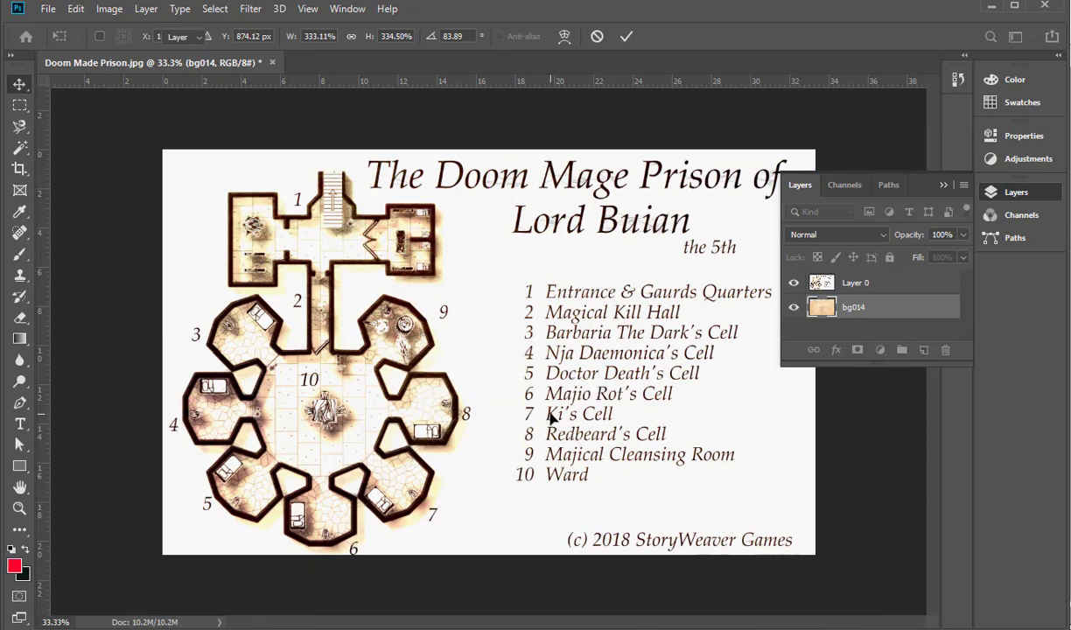
- Set the blend mode of Layer 0 to Multiply
{"action": "left_click", "coordinate": [850, 282]}
{"action": "left_click", "coordinate": [844, 234]}
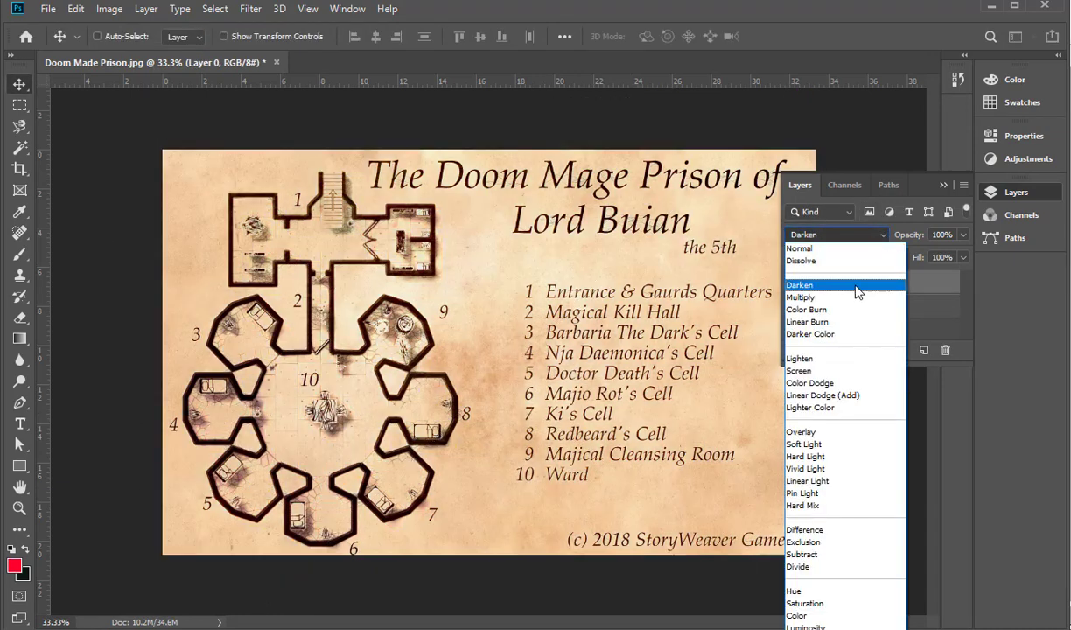
{"action": "left_click", "coordinate": [855, 298]}
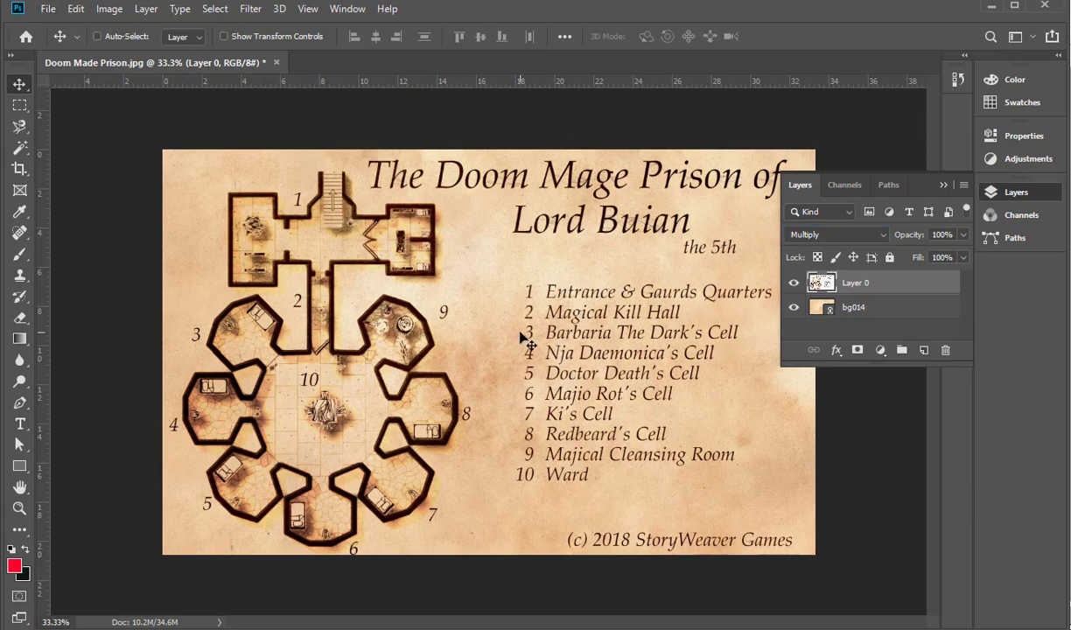
- Place HPTexPaper17.jpg from the Papers subfolder HPTexturesPaperBasedOld as a linked layer directly above bg014
{"action": "left_click", "coordinate": [883, 311]}
{"action": "left_click", "coordinate": [48, 9]}
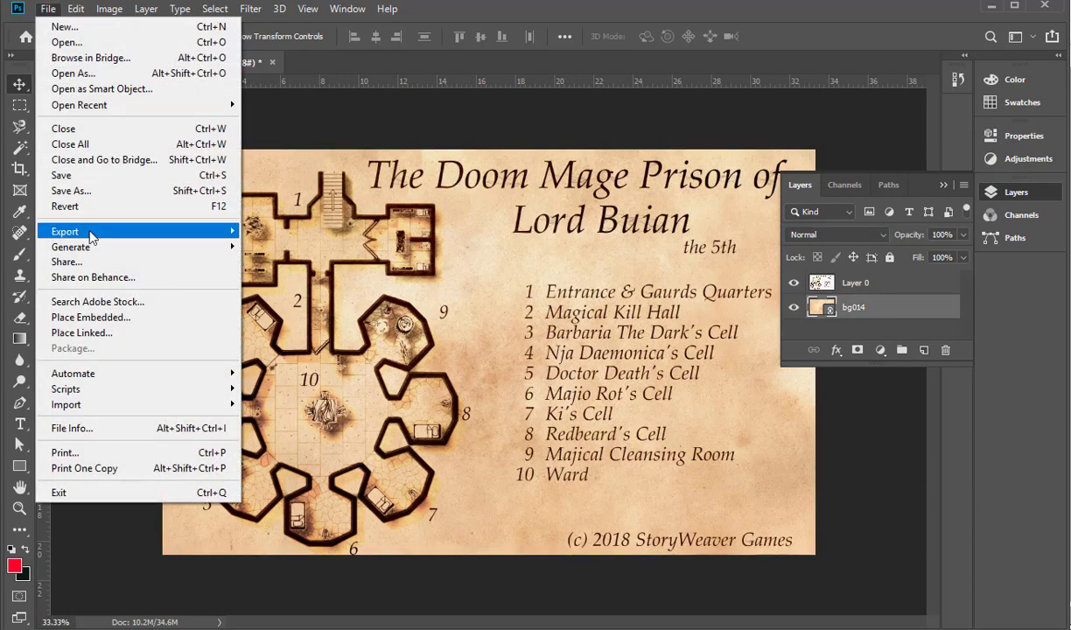
{"action": "left_click", "coordinate": [103, 341]}
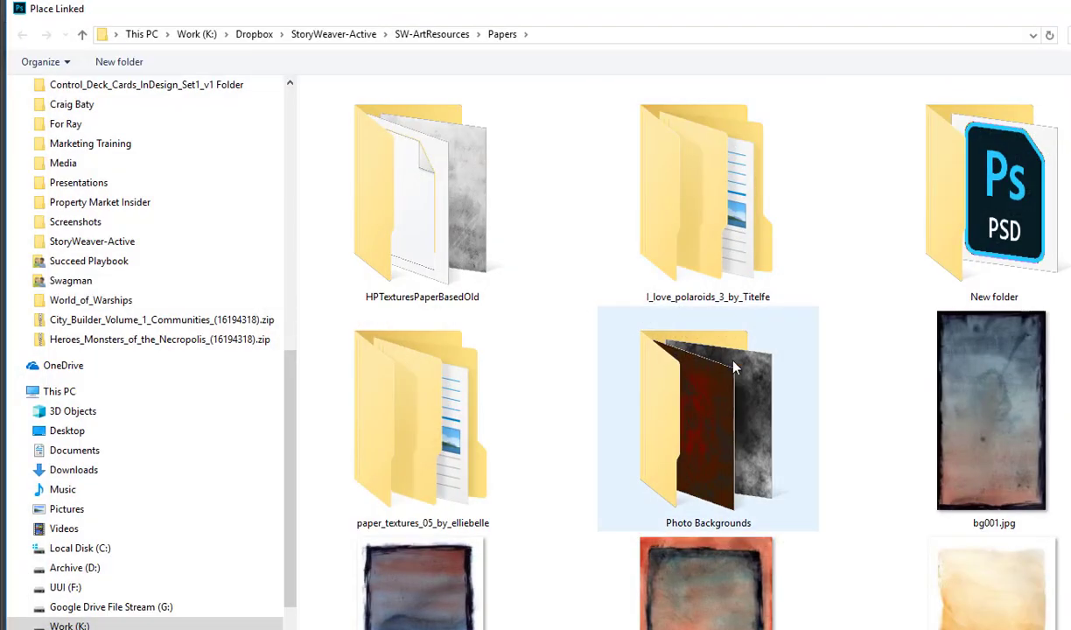
{"action": "scroll", "coordinate": [777, 395], "scroll_direction": "down", "scroll_amount": 6}
{"action": "scroll", "coordinate": [774, 395], "scroll_direction": "down", "scroll_amount": 3}
{"action": "scroll", "coordinate": [773, 394], "scroll_direction": "up", "scroll_amount": 4}
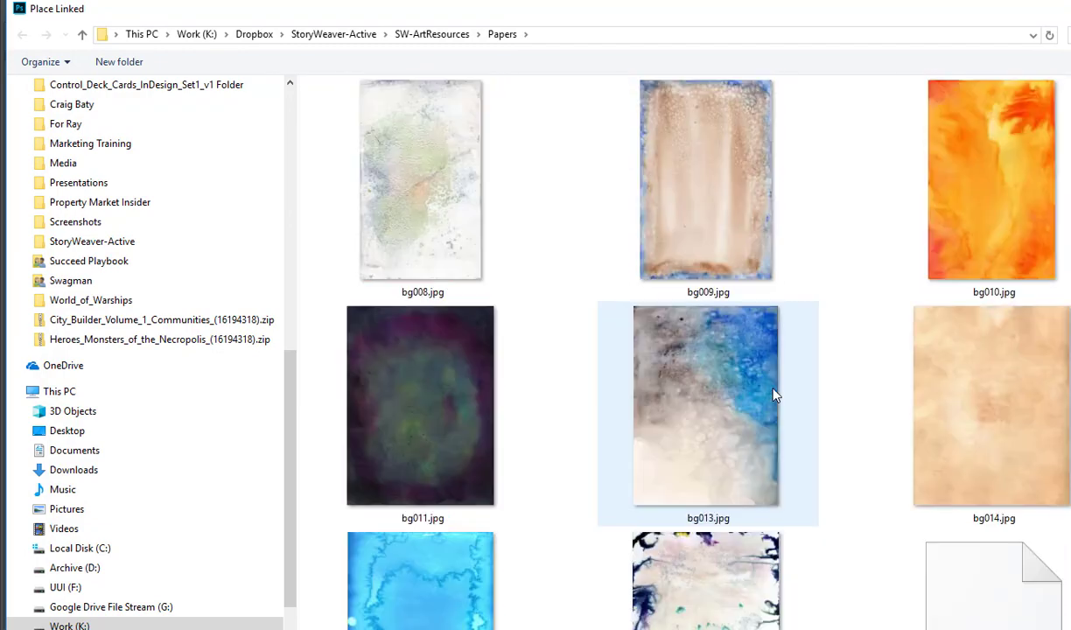
{"action": "scroll", "coordinate": [773, 346], "scroll_direction": "up", "scroll_amount": 3}
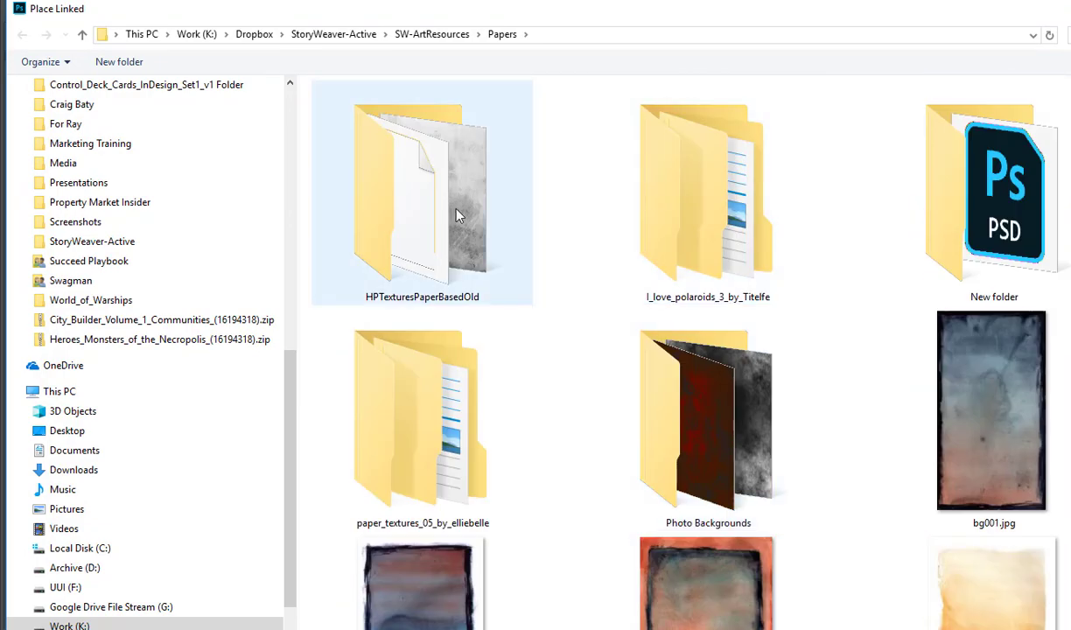
{"action": "double_click", "coordinate": [451, 210]}
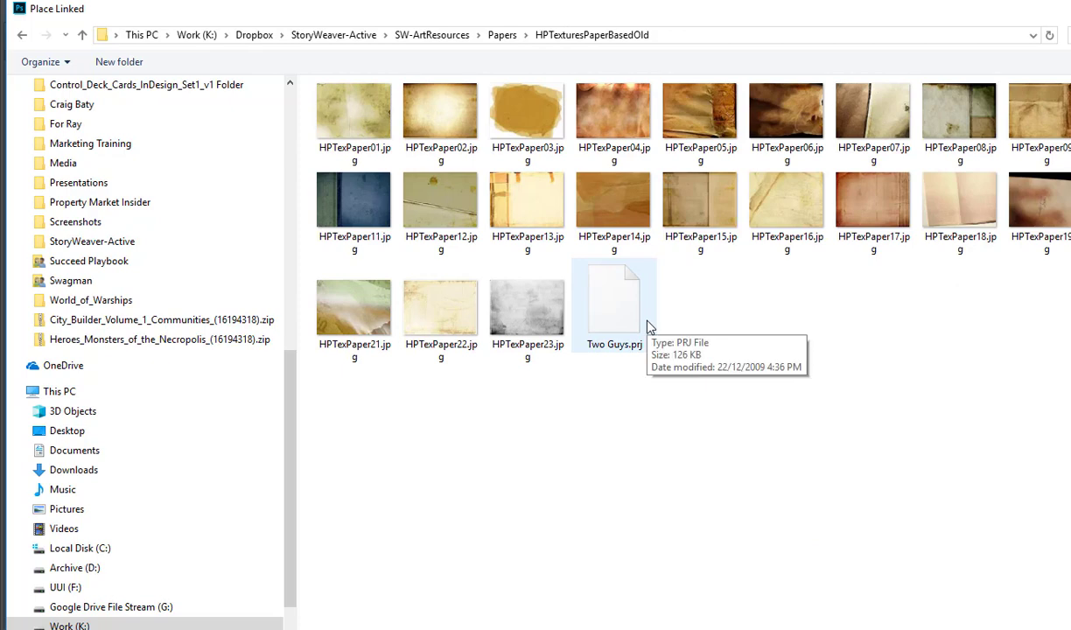
{"action": "double_click", "coordinate": [870, 200]}
- Enlarge and position the HPTexPaper17 texture to cover the canvas, and delete the bg014 layer
{"action": "left_click_drag", "start_coordinate": [569, 286], "coordinate": [399, 194]}
{"action": "left_click_drag", "start_coordinate": [440, 351], "coordinate": [835, 629]}
{"action": "left_click_drag", "start_coordinate": [442, 429], "coordinate": [428, 357]}
{"action": "left_click_drag", "start_coordinate": [835, 577], "coordinate": [883, 614]}
{"action": "left_click_drag", "start_coordinate": [653, 456], "coordinate": [640, 455]}
{"action": "key", "text": "Return"}
{"action": "left_click", "coordinate": [878, 334]}
{"action": "key", "text": "Delete"}
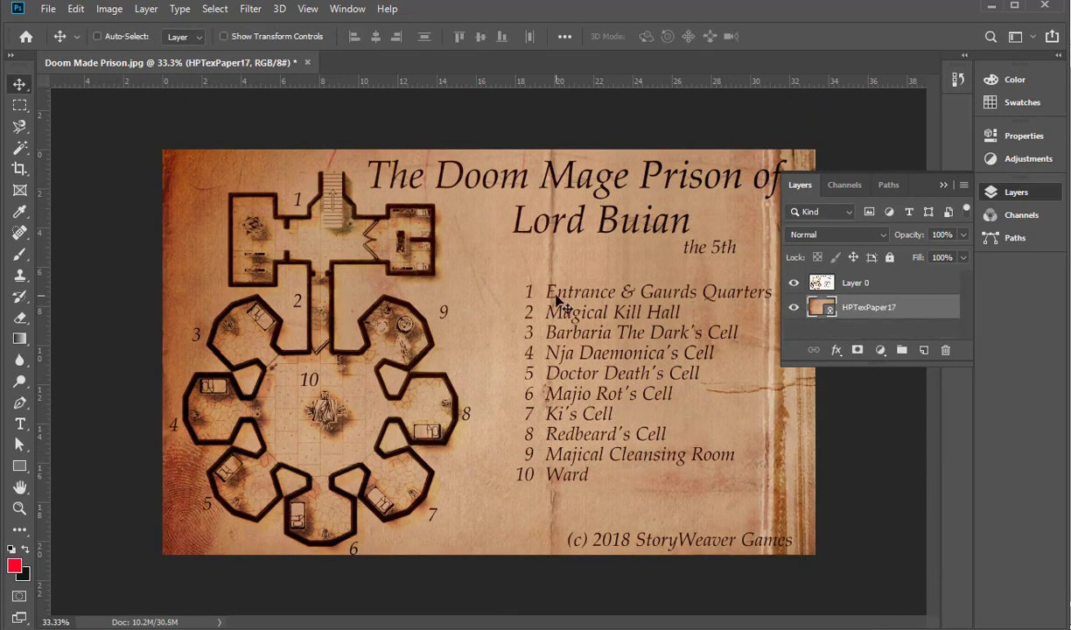
- Brighten the HPTexPaper17 layer with Levels, using midtones 1.51 and white input 173, and shift the texture slightly to the right
{"action": "left_click", "coordinate": [109, 9]}
{"action": "mouse_move", "coordinate": [114, 29]}
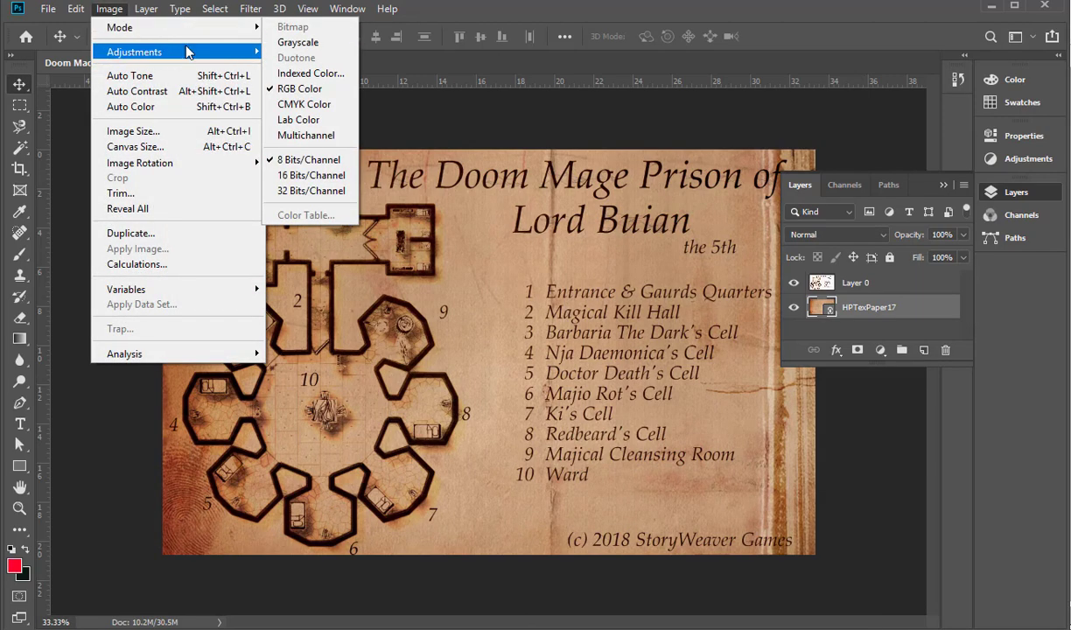
{"action": "mouse_move", "coordinate": [183, 51]}
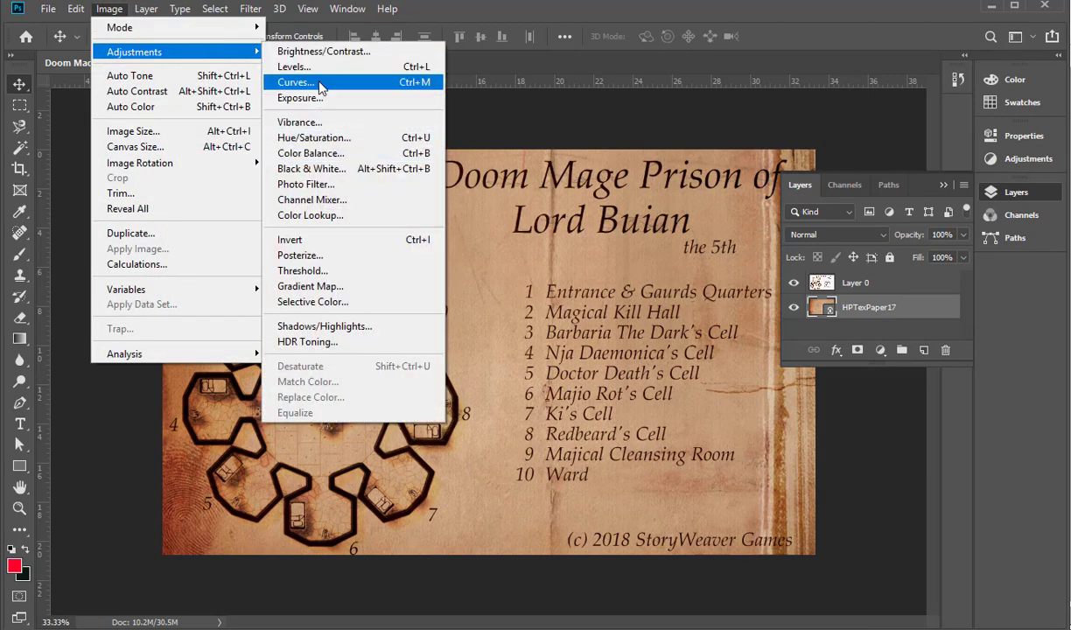
{"action": "left_click", "coordinate": [294, 66]}
{"action": "left_click_drag", "start_coordinate": [583, 143], "coordinate": [750, 14]}
{"action": "left_click_drag", "start_coordinate": [697, 198], "coordinate": [649, 199]}
{"action": "left_click_drag", "start_coordinate": [801, 198], "coordinate": [735, 203]}
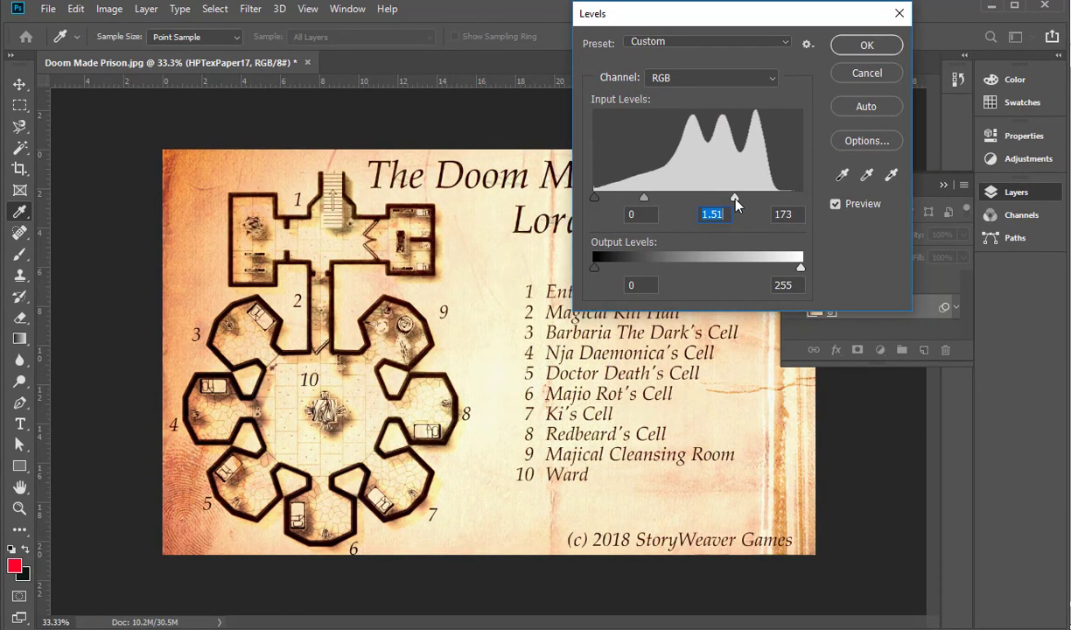
{"action": "left_click", "coordinate": [892, 38]}
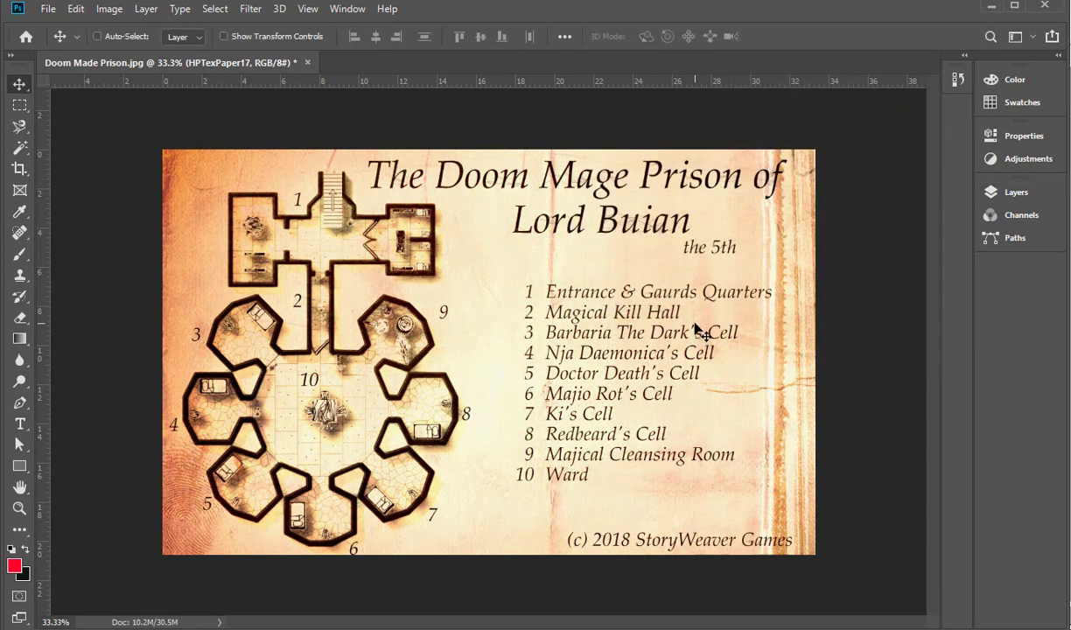
{"action": "left_click_drag", "start_coordinate": [412, 260], "coordinate": [429, 258]}
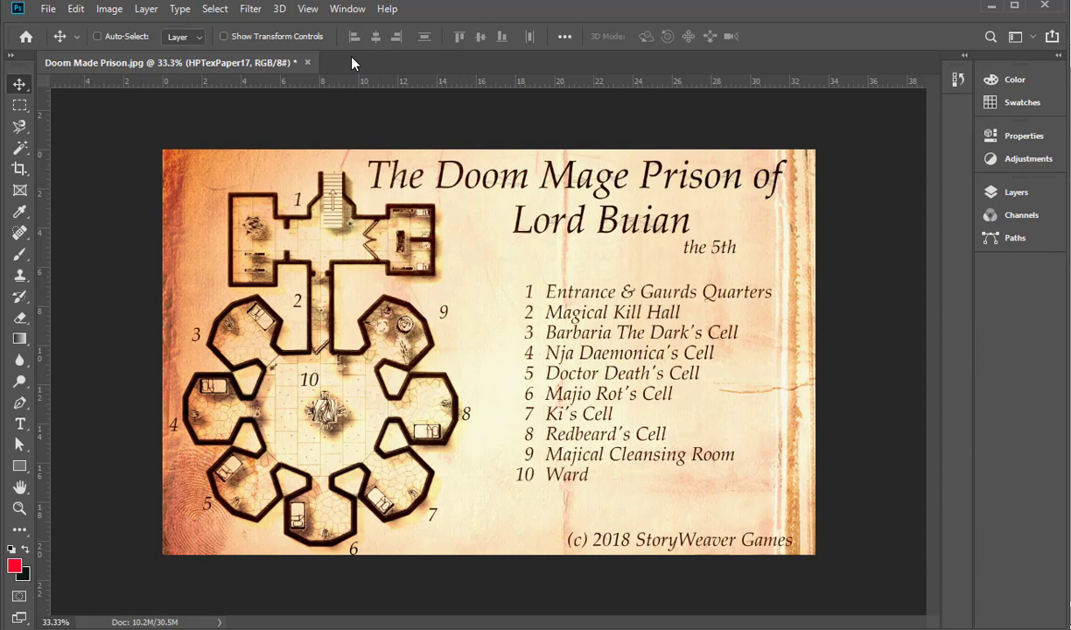
- Export the map at full size in PNG format as "Doom Made Prison - Photoshop" in the DnD Old School folder
{"action": "left_click", "coordinate": [108, 9]}
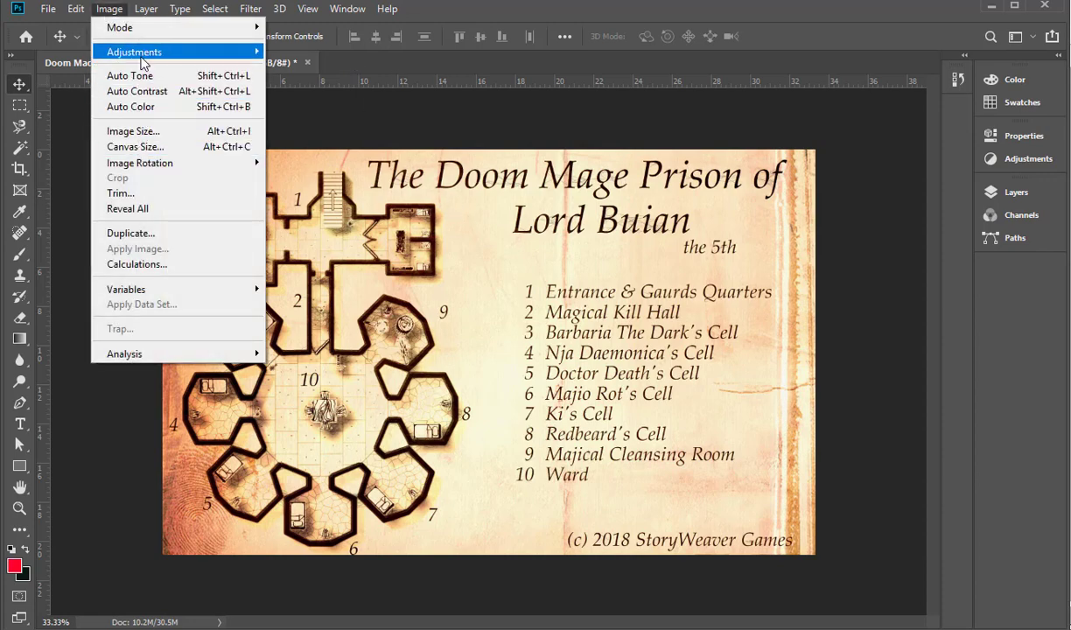
{"action": "left_click", "coordinate": [48, 9]}
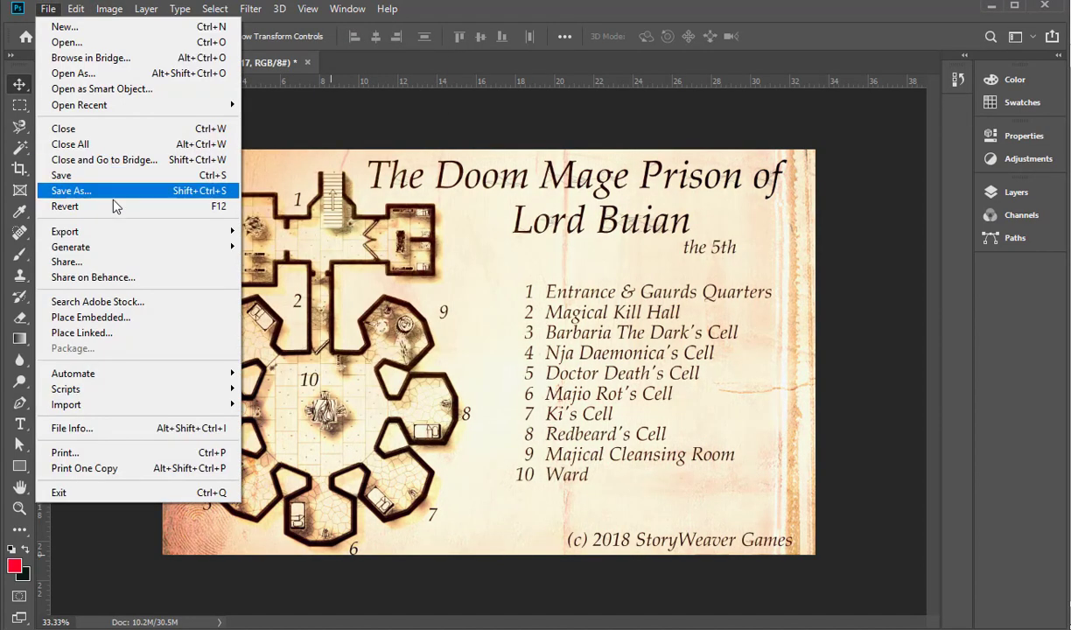
{"action": "mouse_move", "coordinate": [158, 231]}
{"action": "left_click", "coordinate": [337, 246]}
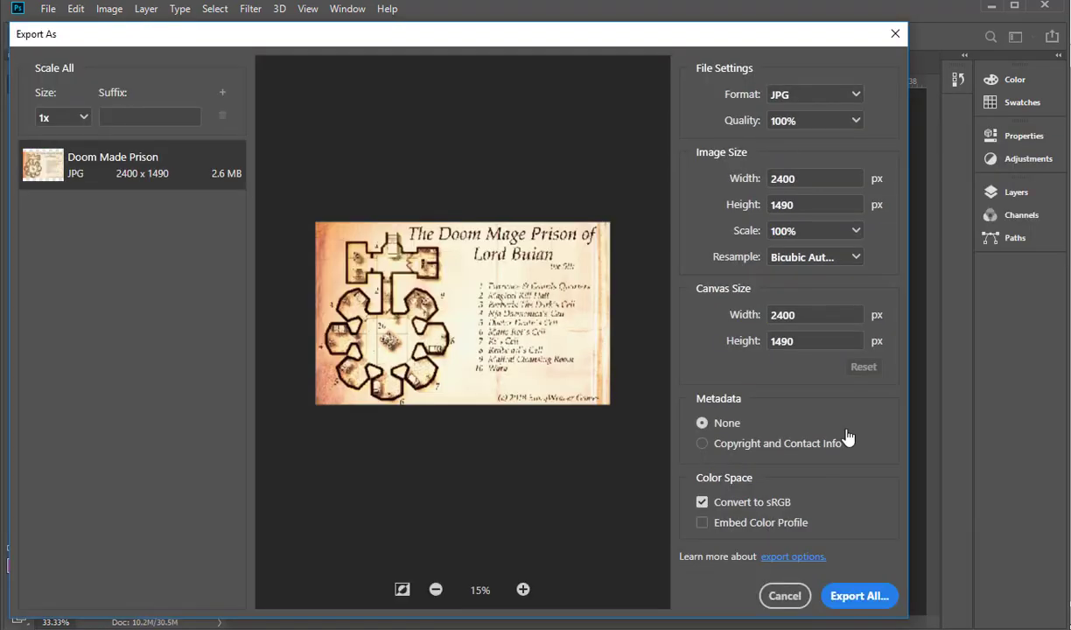
{"action": "left_click", "coordinate": [781, 120]}
{"action": "left_click", "coordinate": [857, 596]}
{"action": "type", "text": "- Ph"}
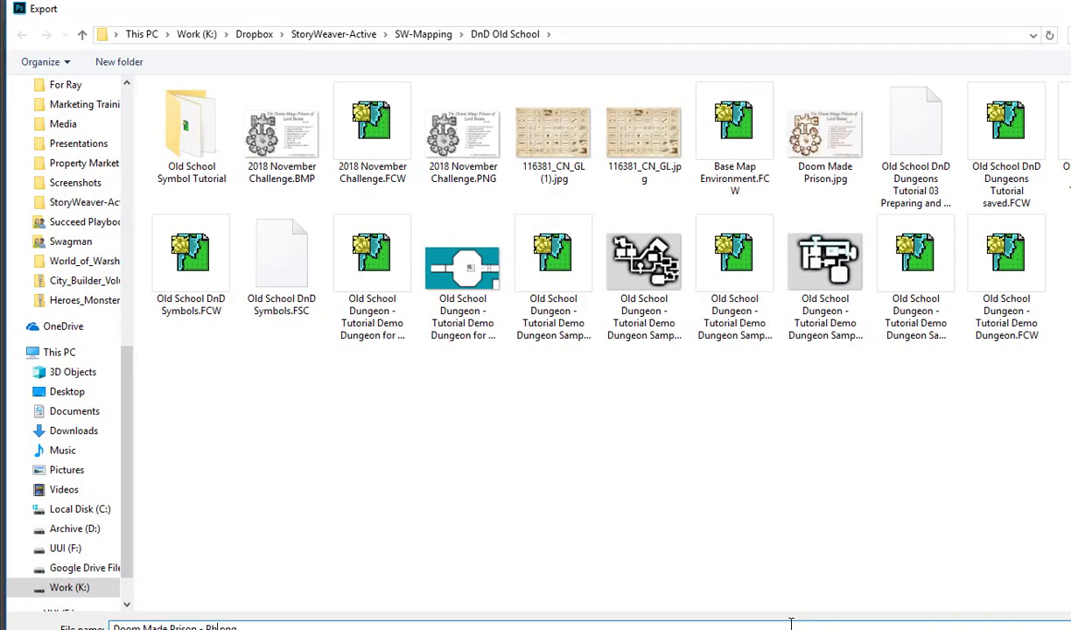
{"action": "type", "text": "otoshop"}
{"action": "key", "text": "Return"}
- Switch to Filter Forge and open the exported Photoshop version of the map from the StoryWeaver-Active mapping folders
{"action": "left_click", "coordinate": [1046, 5]}
{"action": "left_click", "coordinate": [472, 248]}
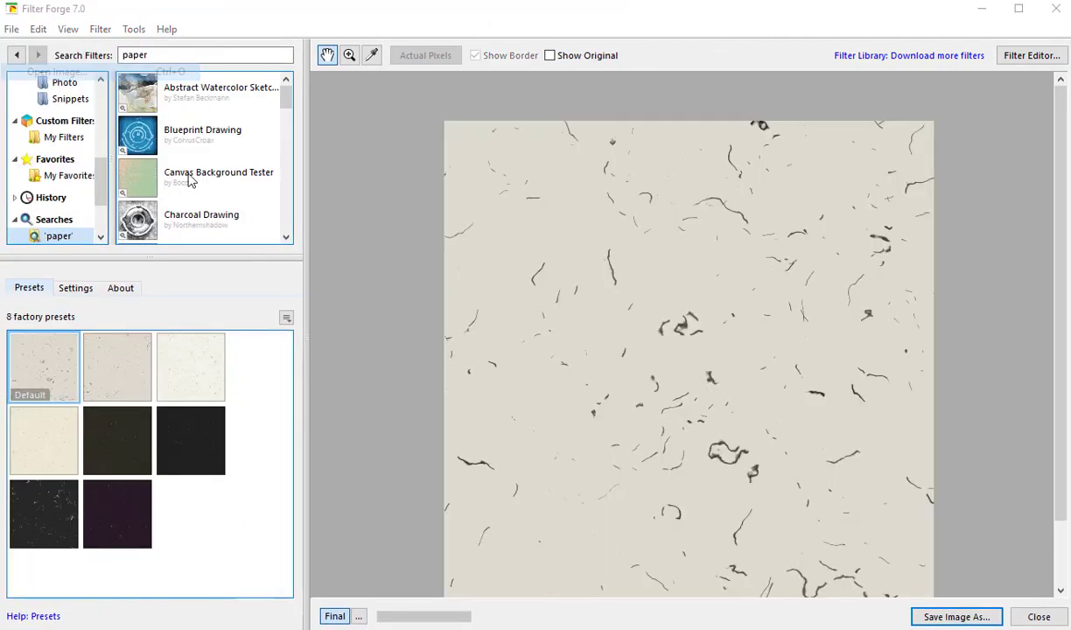
{"action": "key", "text": "ctrl+o"}
{"action": "scroll", "coordinate": [88, 263], "scroll_direction": "up", "scroll_amount": 5}
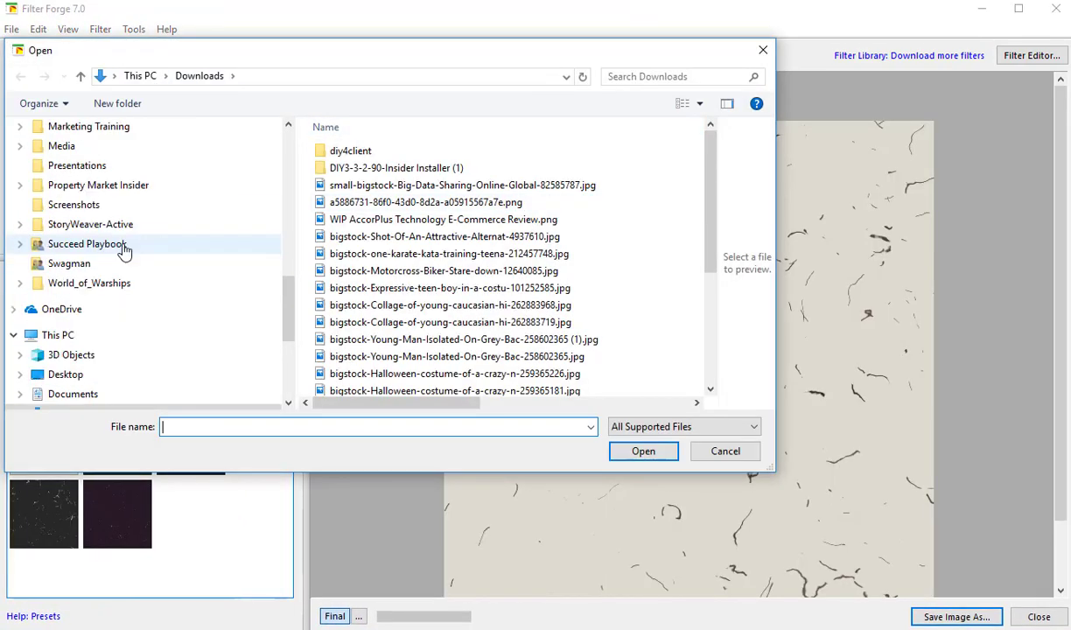
{"action": "left_click", "coordinate": [87, 224]}
{"action": "double_click", "coordinate": [372, 224]}
{"action": "double_click", "coordinate": [353, 356]}
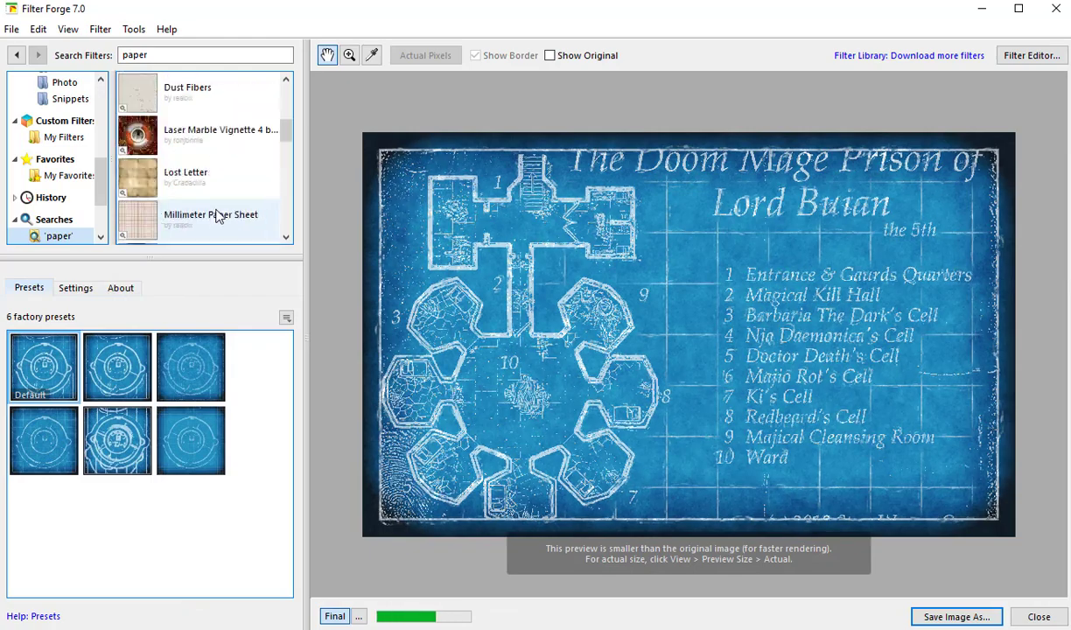
- Try the Lost Letter paper filter on the map
{"action": "scroll", "coordinate": [183, 166], "scroll_direction": "down", "scroll_amount": 1}
{"action": "left_click", "coordinate": [184, 119]}
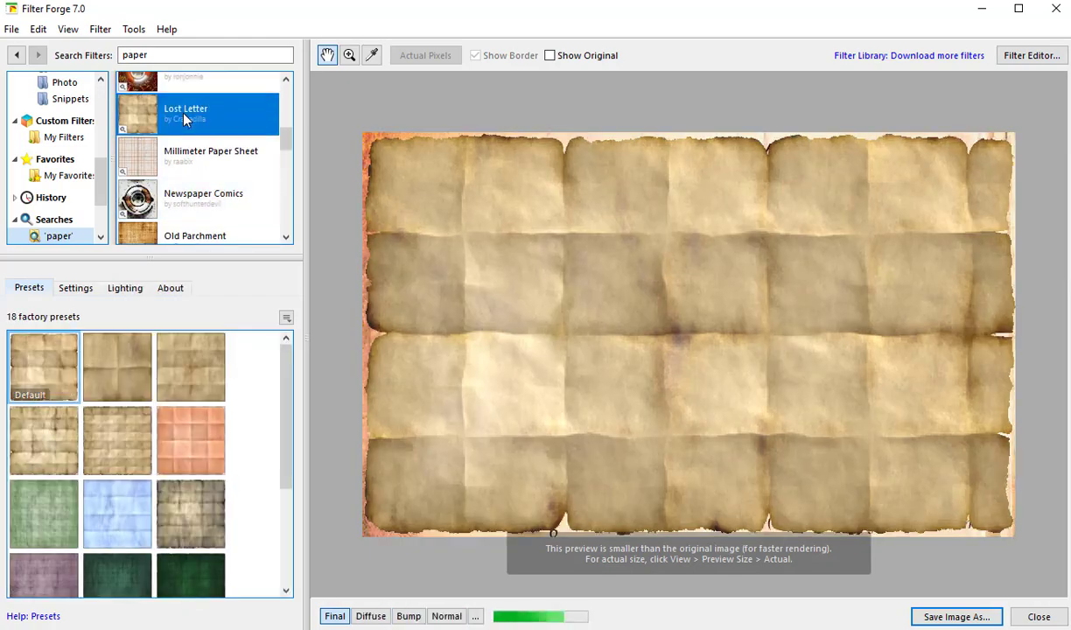
{"action": "scroll", "coordinate": [191, 180], "scroll_direction": "down", "scroll_amount": 2}
- Search the filters for "frames", compare Film Frame with Grunge Frame, and apply Grunge Frame to the map
{"action": "left_click", "coordinate": [213, 185]}
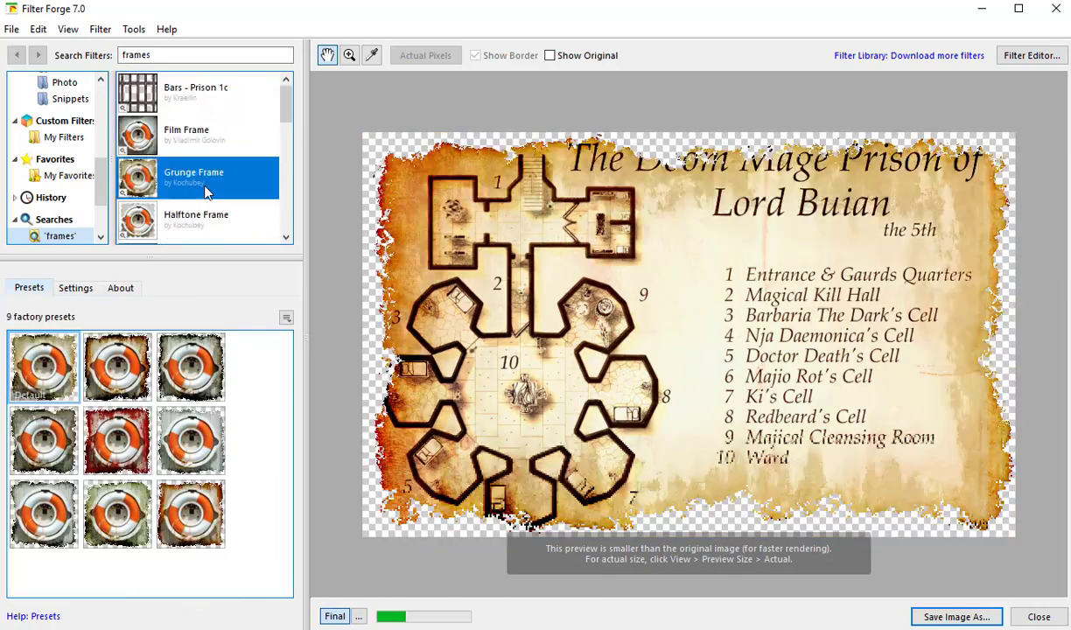
{"action": "left_click", "coordinate": [186, 132]}
{"action": "left_click", "coordinate": [193, 175]}
- Adjust the Grunge Frame filter to a Frame Width of 54 and a Texture Contrast of 20
{"action": "left_click", "coordinate": [75, 288]}
{"action": "left_click_drag", "start_coordinate": [226, 342], "coordinate": [147, 380]}
{"action": "left_click_drag", "start_coordinate": [156, 342], "coordinate": [192, 349]}
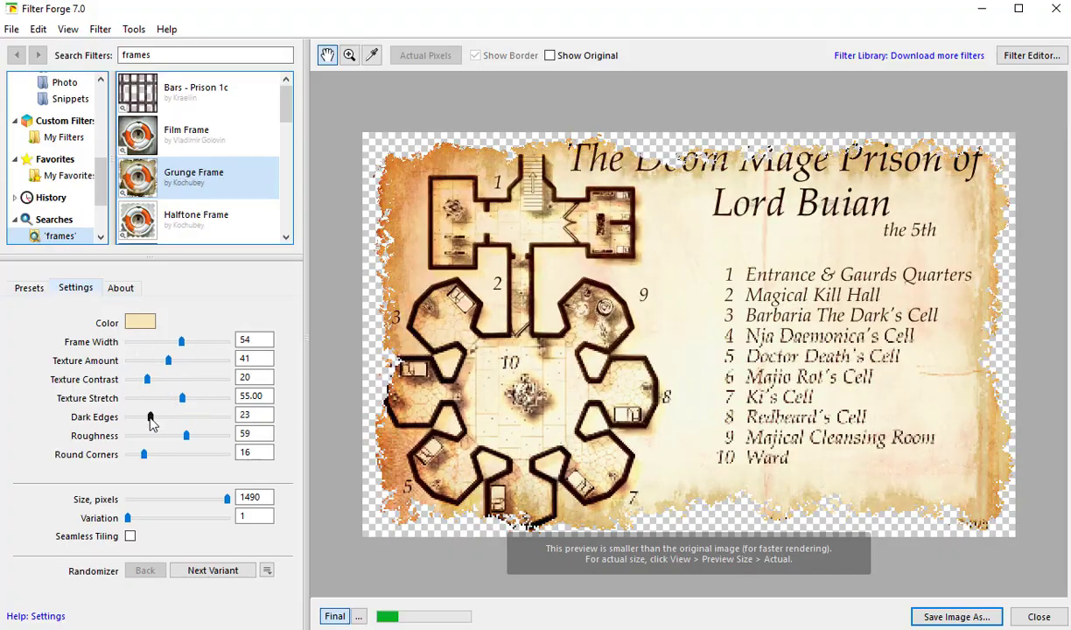